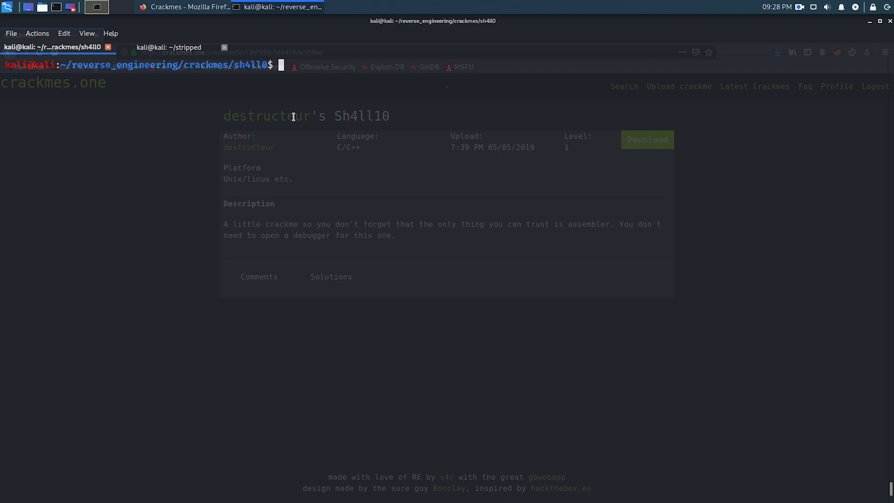
# - Identify the file type of Sh4ll10.bin with the file command
pyautogui.write('file Sh')
pyautogui.press('Tab')
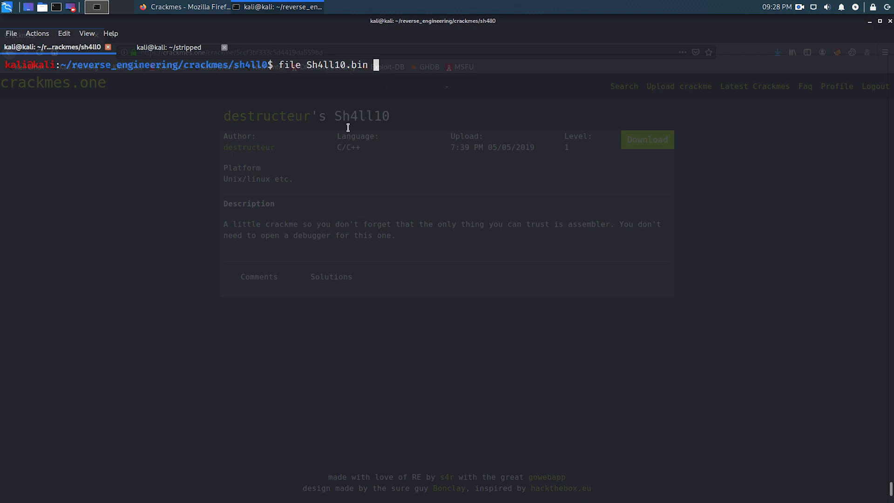
pyautogui.press('Return')
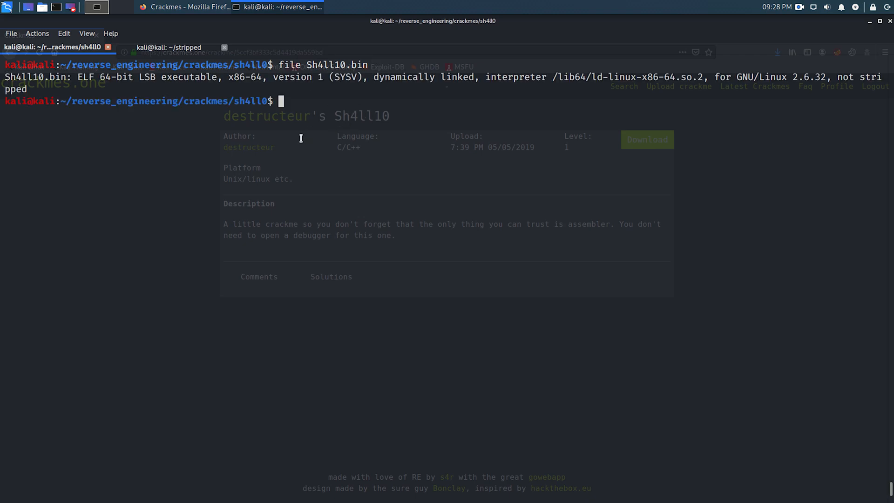
# - Open notes.txt in gedit as a background process and snap its window to the right half of the desktop
pyautogui.write('gedit notes.txt &')
pyautogui.press('Return')
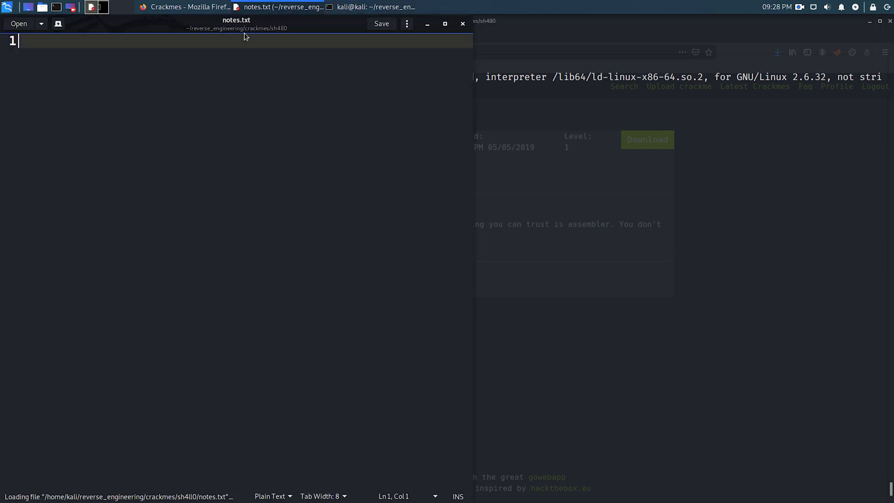
pyautogui.moveTo(243, 29); pyautogui.dragTo(893, 41)
# - Write the lines "Sh4ll10.bin", "64-bits" and "dynamically linked" in the notes
pyautogui.write('Sh')
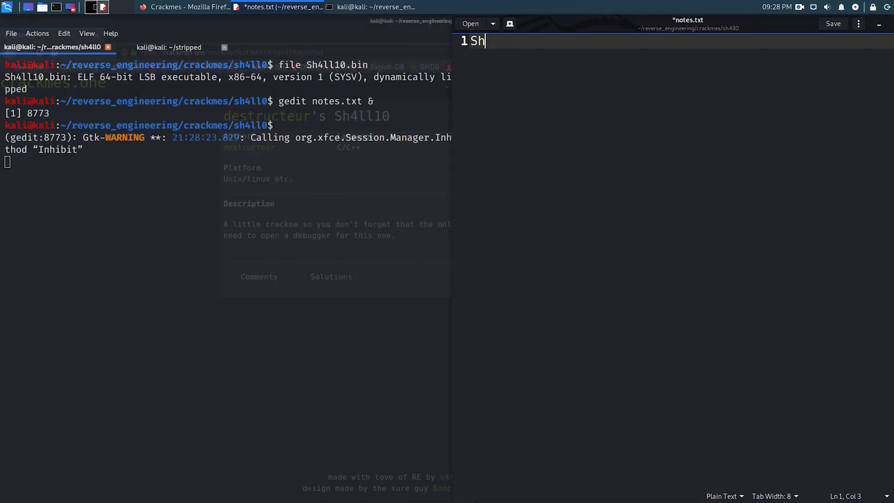
pyautogui.write('4ll0')
pyautogui.press('BackSpace')
pyautogui.write('10.bin')
pyautogui.press('Return')
pyautogui.write('64-bits')
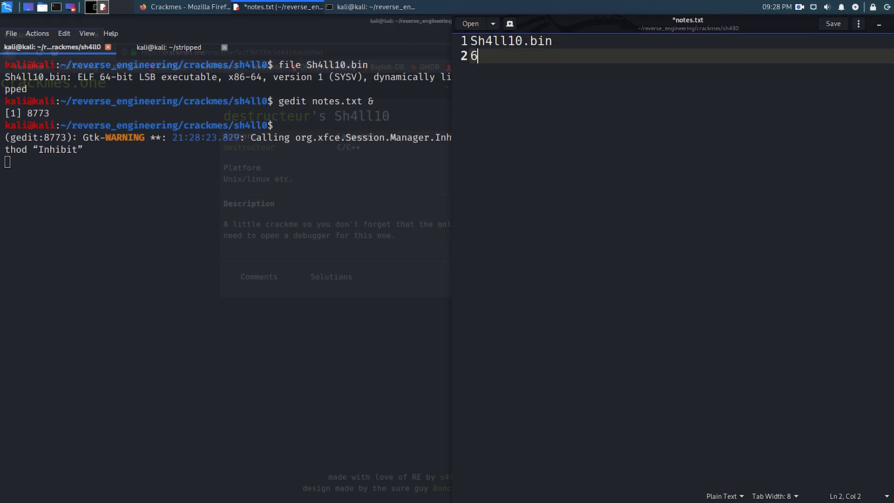
pyautogui.press('Return')
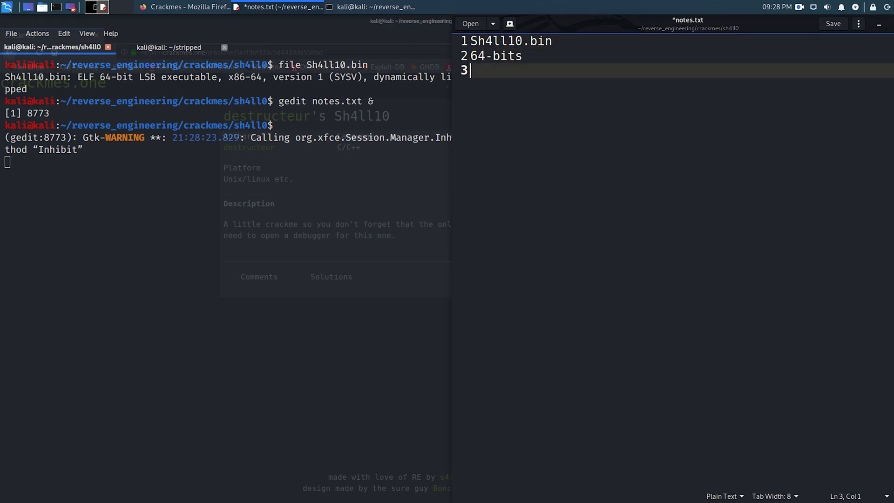
pyautogui.write('dynamil')
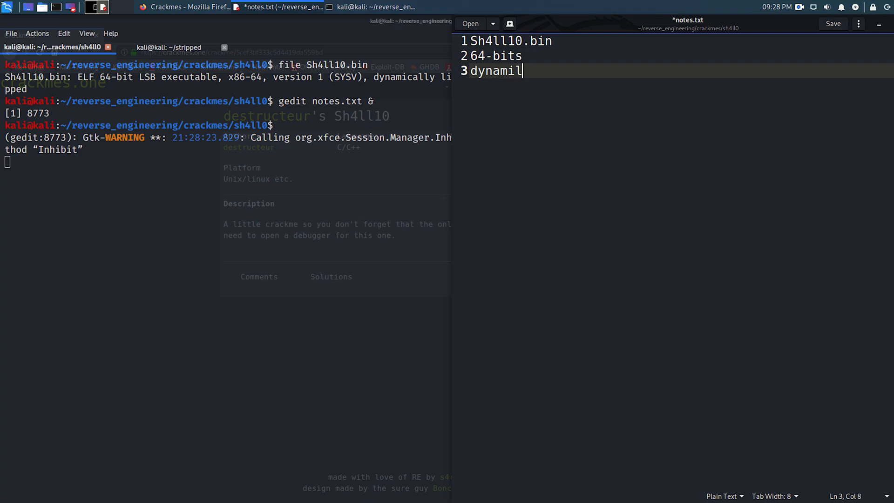
pyautogui.press('BackSpace')
pyautogui.write('cally linked')
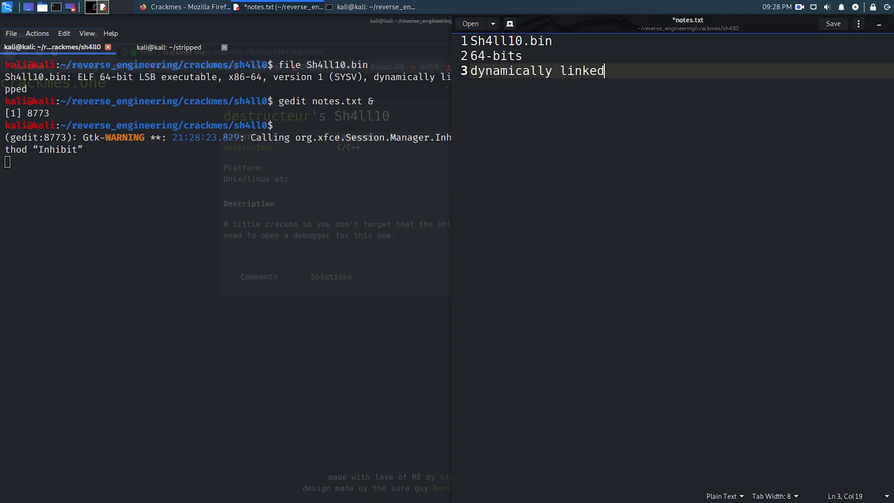
# - Check the end of the file command's output in the terminal, add the line "not stripped" to the notes and save them
pyautogui.click(437, 196)
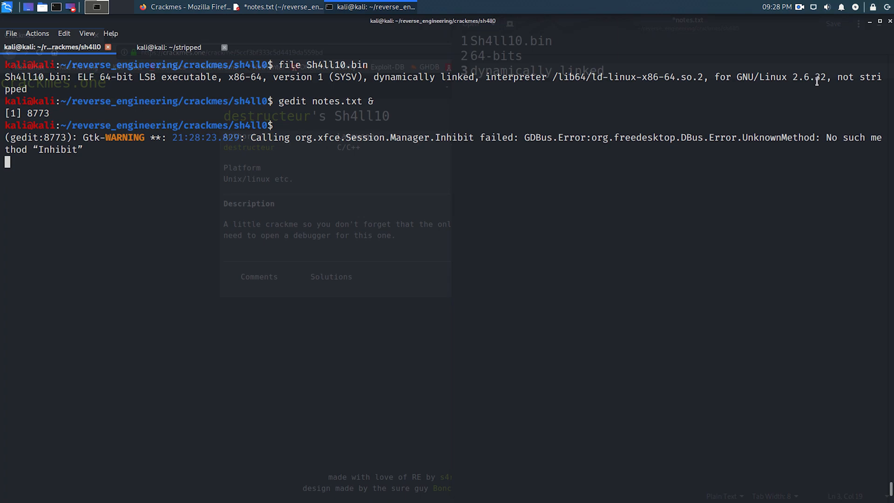
pyautogui.moveTo(837, 78); pyautogui.dragTo(27, 89)
pyautogui.click(27, 90)
pyautogui.hotkey('alt', 'Tab')
pyautogui.press('Return')
pyautogui.write('no')
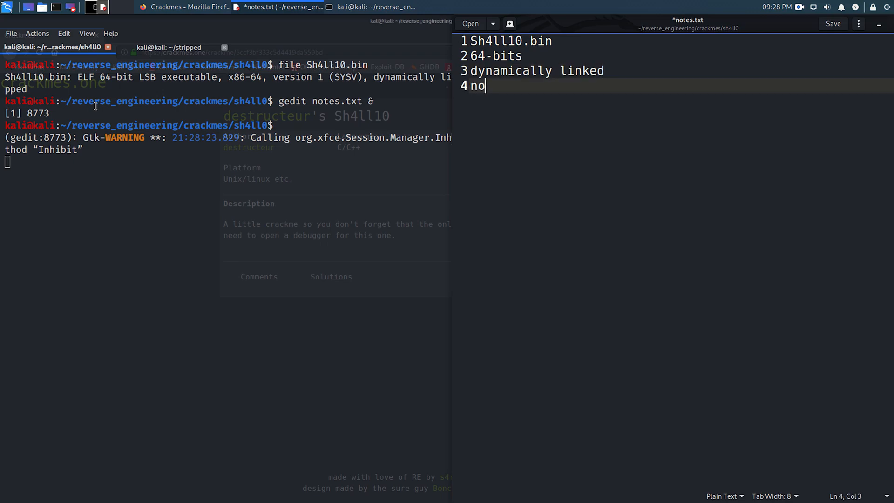
pyautogui.write('t stripped')
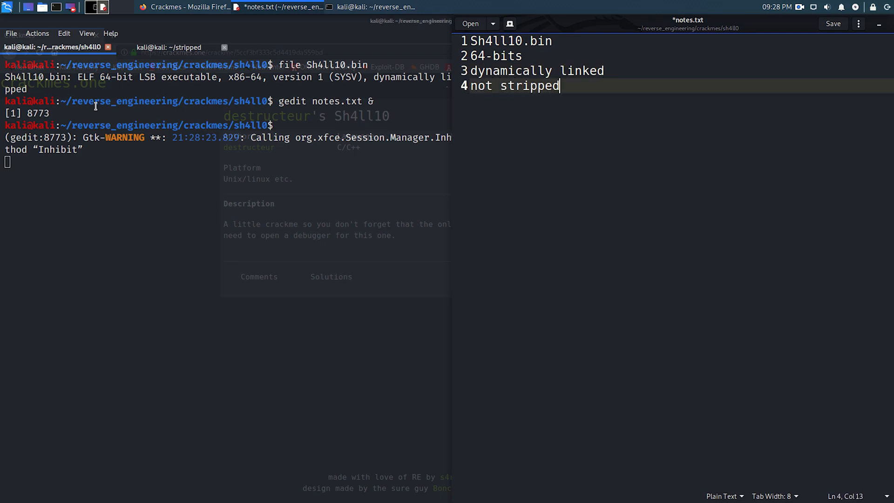
pyautogui.hotkey('ctrl', 's')
# - Return to the terminal, clear it and list the symbols of Sh4ll10.bin with nm
pyautogui.click(260, 184)
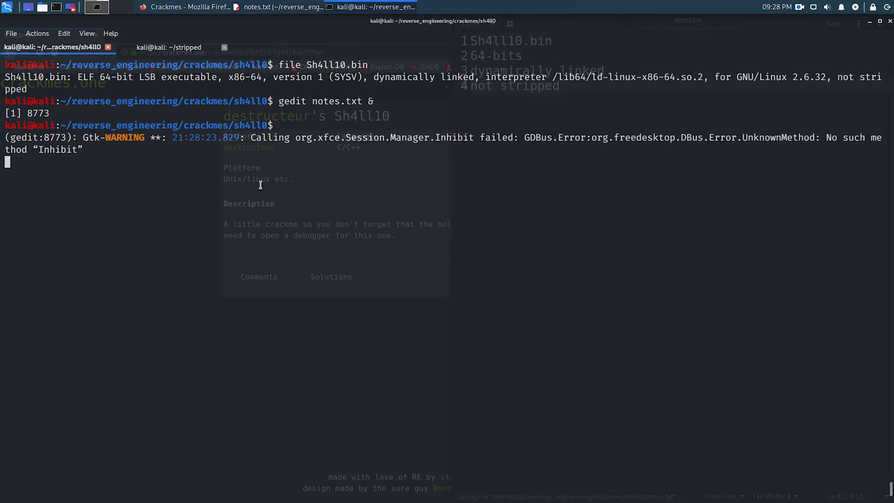
pyautogui.press('Return')
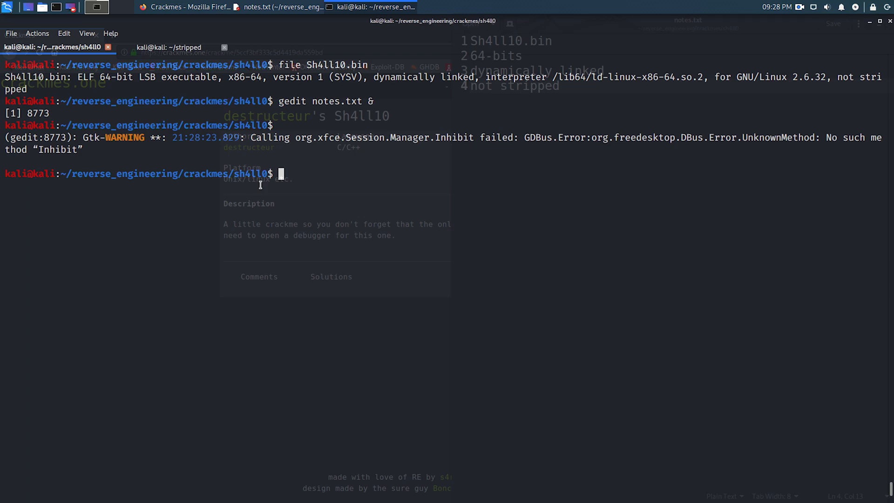
pyautogui.hotkey('ctrl', 'l')
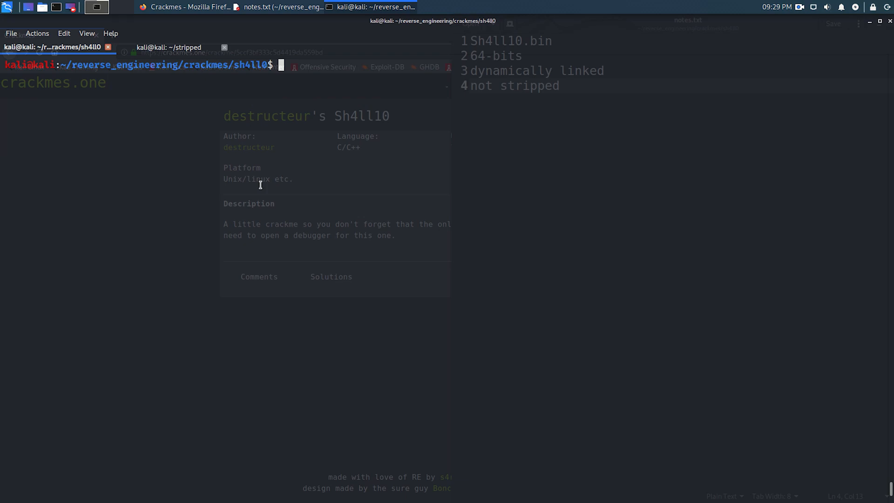
pyautogui.write('nm Sh4ll10.bin')
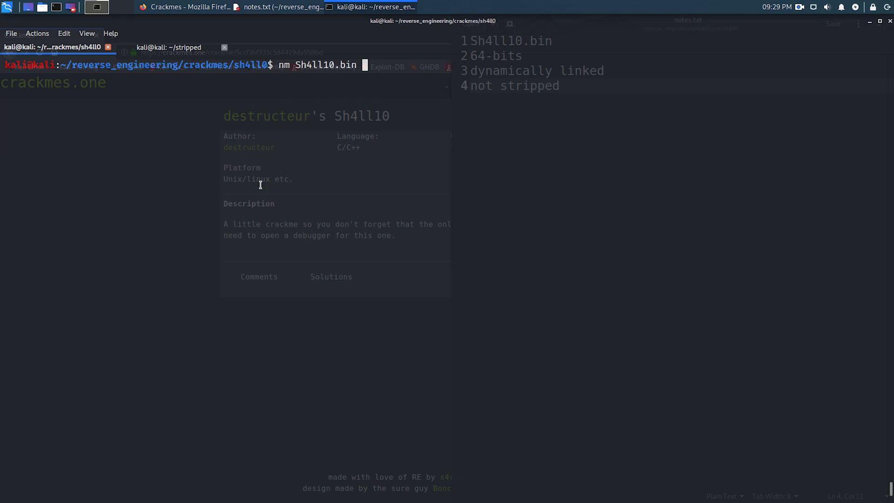
pyautogui.press('Return')
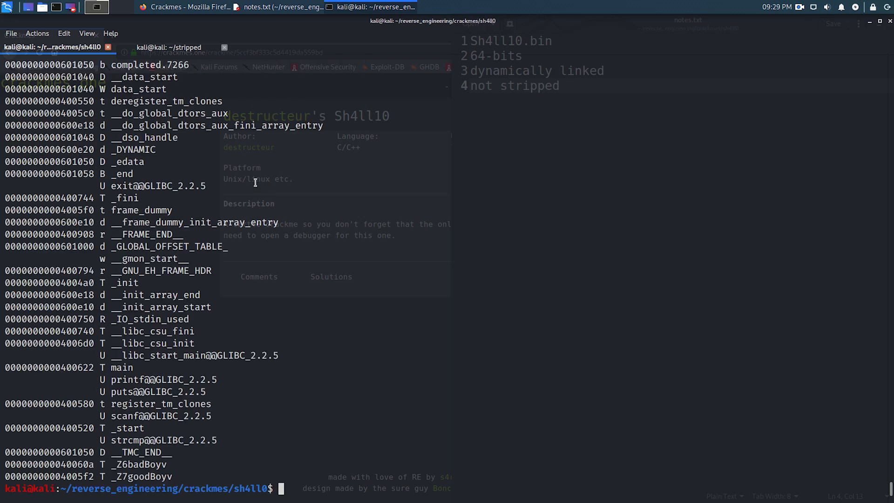
# - Examine the address, type letter and name of the first entries in the symbol listing
pyautogui.doubleClick(54, 68)
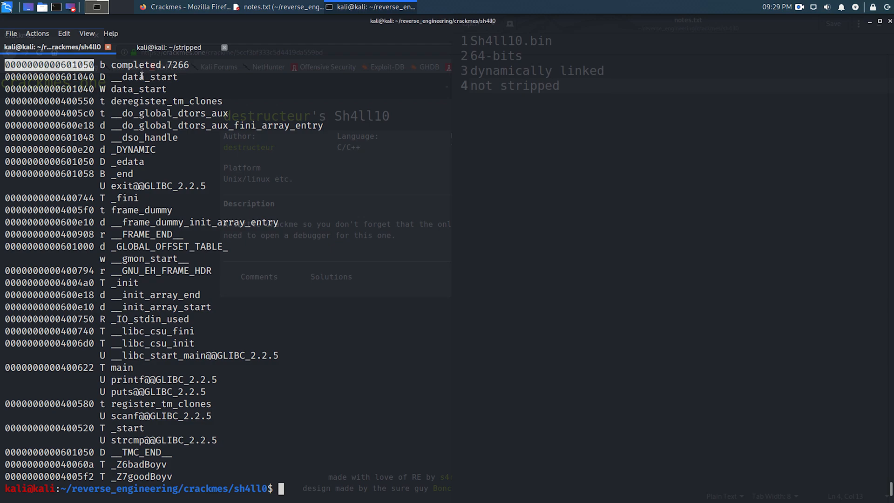
pyautogui.doubleClick(142, 66)
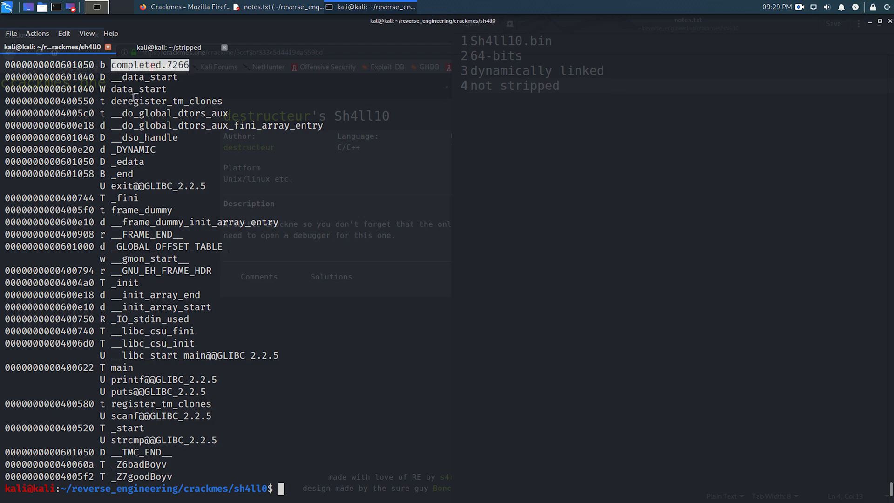
pyautogui.scroll(2, 134, 97)
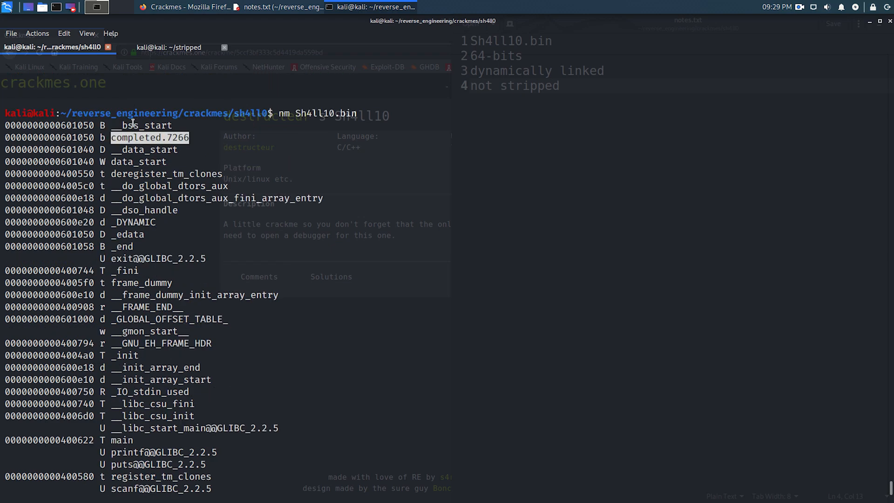
pyautogui.click(103, 126)
pyautogui.moveTo(105, 126); pyautogui.dragTo(102, 138)
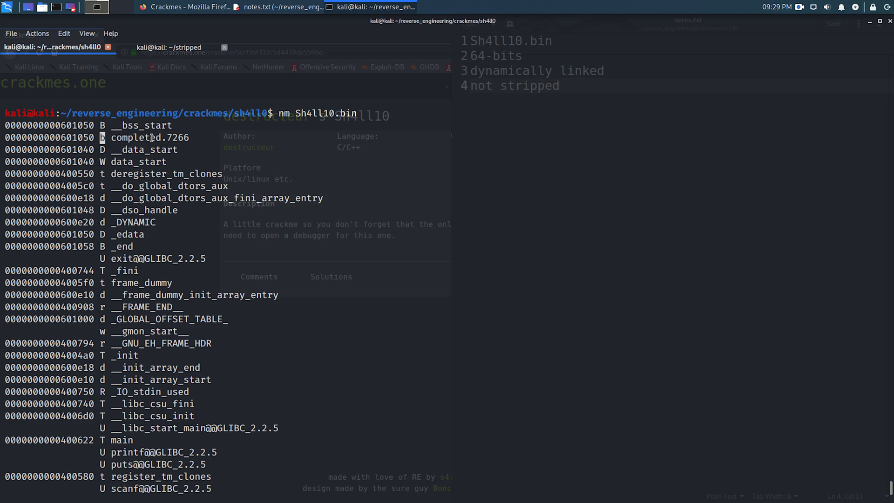
pyautogui.scroll(-2, 183, 161)
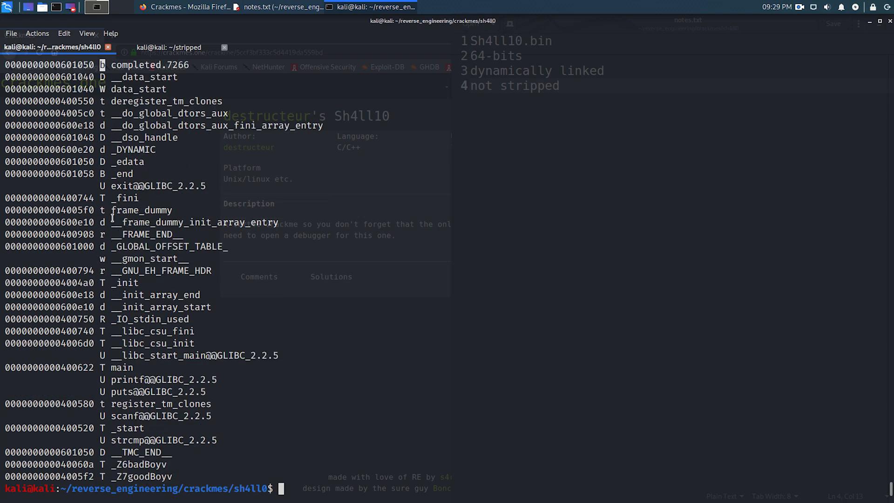
# - Consult the manual page of nm for the symbol types and quit it
pyautogui.write('man nm')
pyautogui.press('Return')
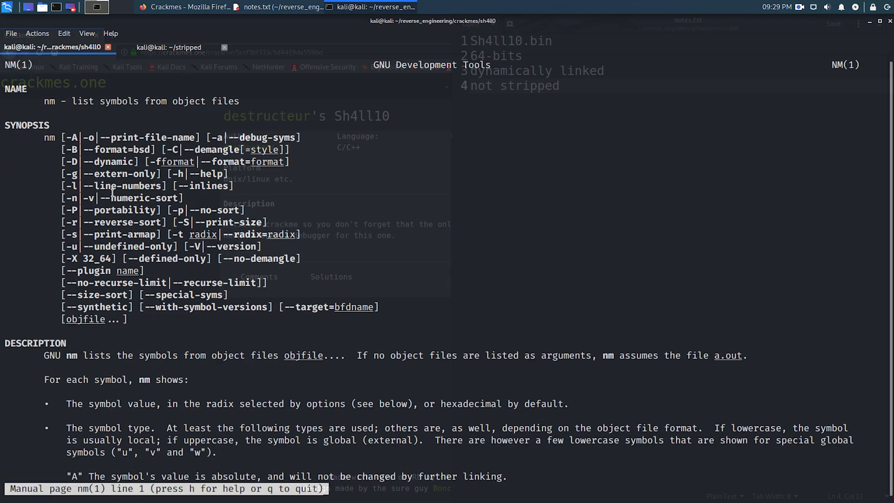
pyautogui.scroll(-5, 112, 192)
pyautogui.press('q')
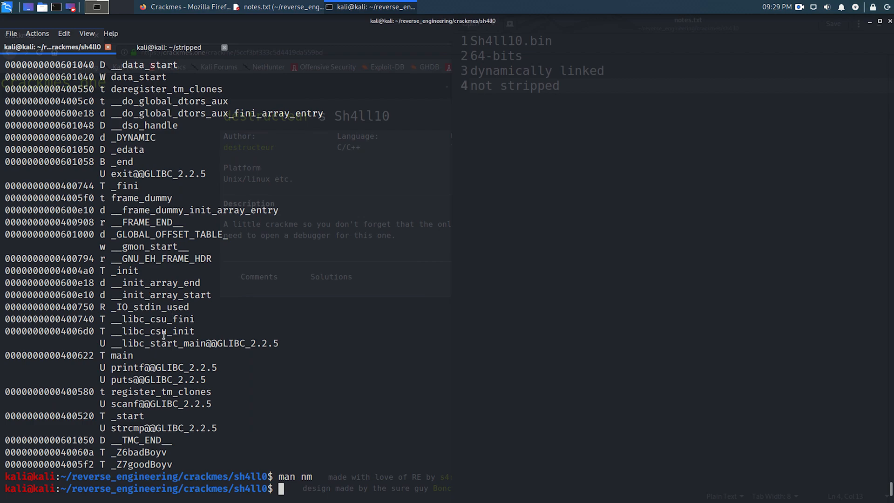
# - Examine the main, printf, puts, scanf, strcmp, _Z7goodBoyv and _Z6badBoyv entries in the symbol listing
pyautogui.doubleClick(127, 357)
pyautogui.doubleClick(158, 367)
pyautogui.doubleClick(153, 380)
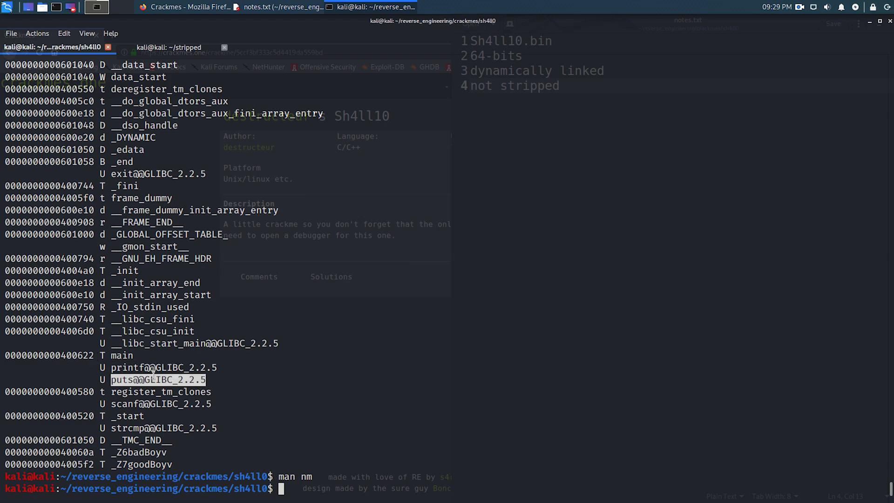
pyautogui.doubleClick(149, 404)
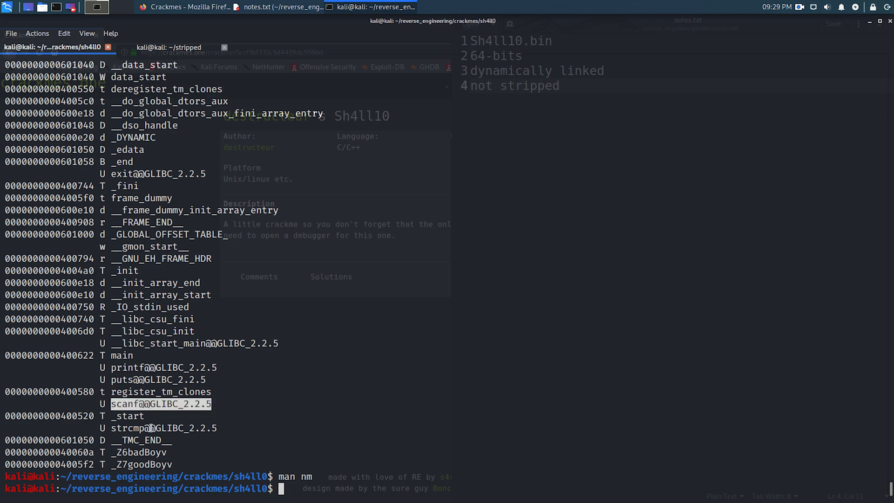
pyautogui.doubleClick(152, 428)
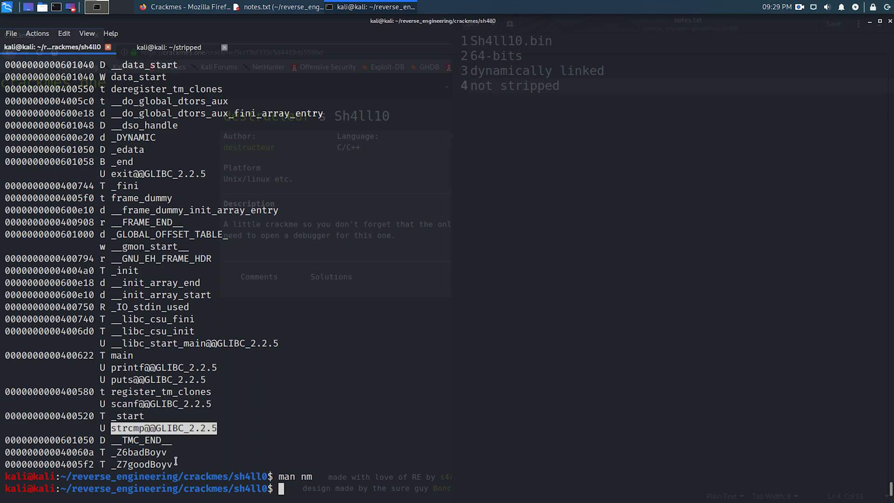
pyautogui.moveTo(178, 463); pyautogui.dragTo(2, 453)
pyautogui.doubleClick(148, 471)
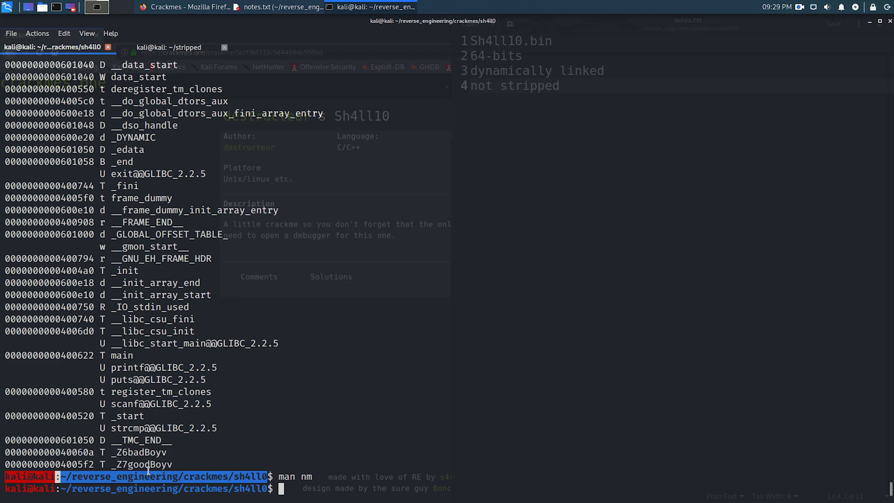
pyautogui.doubleClick(150, 464)
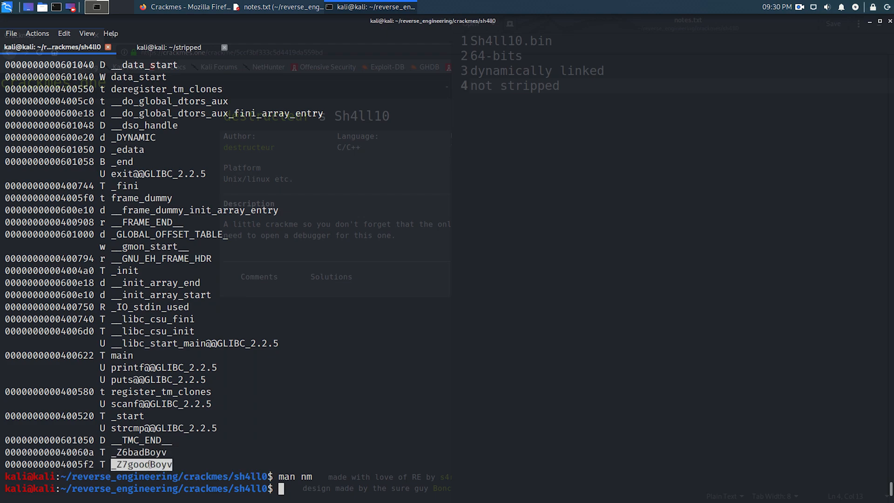
pyautogui.doubleClick(147, 452)
# - Switch to the notes in gedit and add the line "Prints a prompt" below "not stripped"
pyautogui.hotkey('alt', 'Tab')
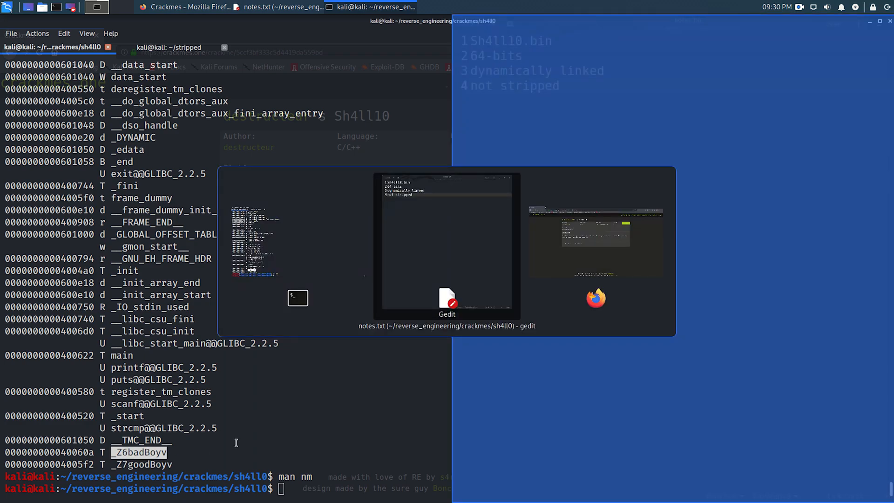
pyautogui.press('Return')
pyautogui.write('Prints a prmp')
pyautogui.press('BackSpace')
pyautogui.press('BackSpace')
pyautogui.write('ompts')
pyautogui.press('Return')
pyautogui.press('BackSpace')
pyautogui.press('BackSpace')
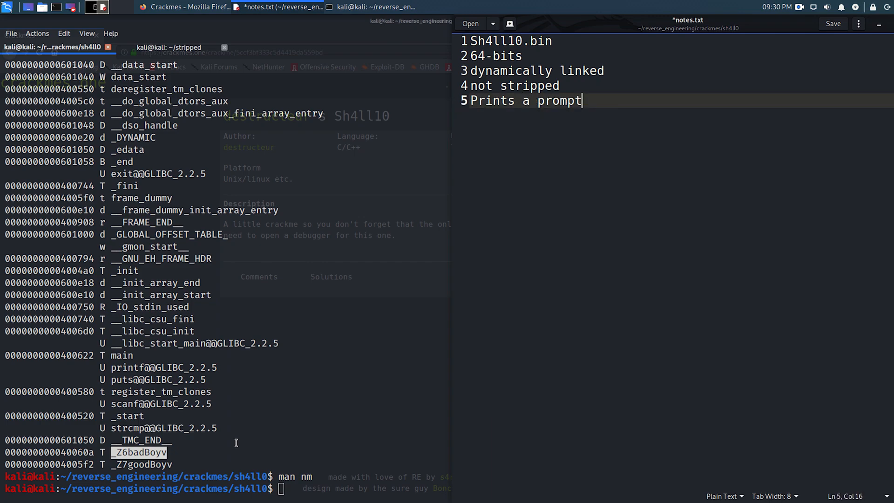
# - Add the lines "Accepts" and "If we get the right input we are good boys/girls" to the notes
pyautogui.press('Return')
pyautogui.write('Accepts')
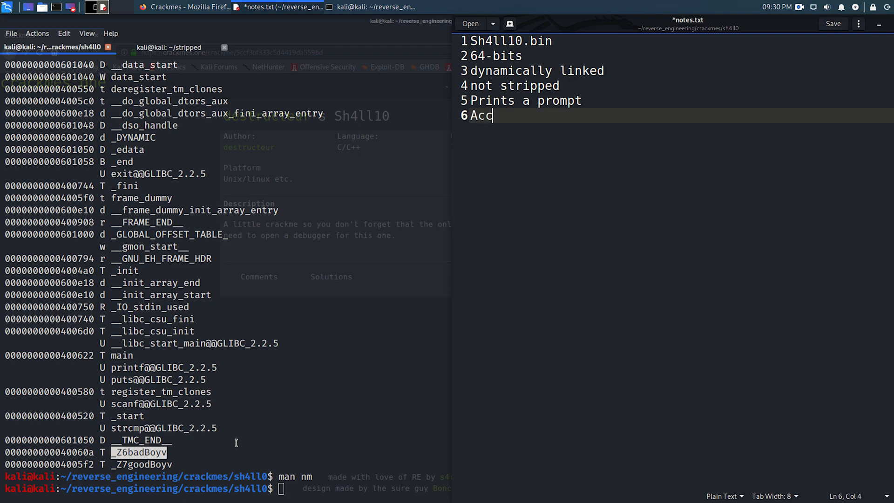
pyautogui.press('Return')
pyautogui.write('If we')
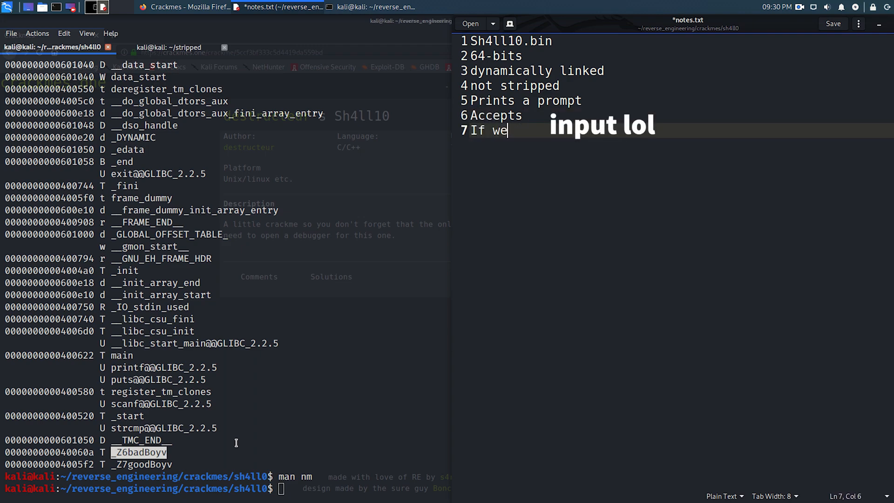
pyautogui.write(' get the right input')
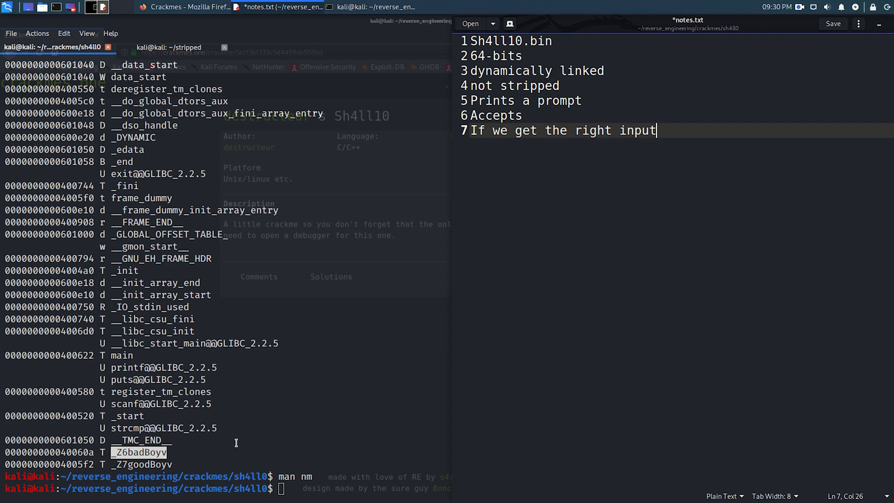
pyautogui.write(' we are goo')
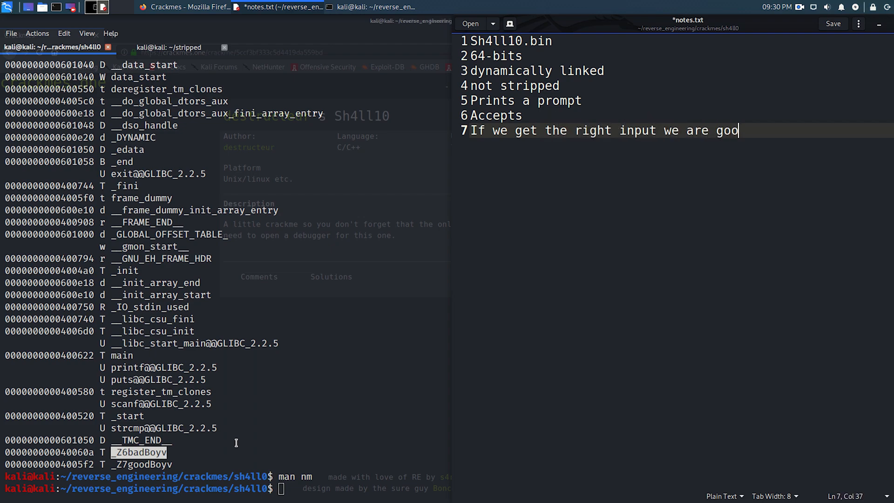
pyautogui.write('d boys/girls')
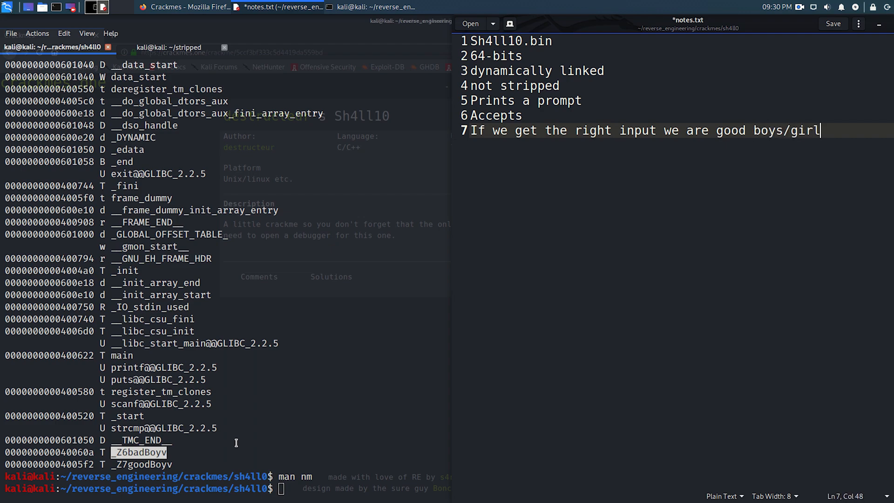
# - Add the line "Else we are bad boys/girls" at the end of the notes and save the file
pyautogui.press('Return')
pyautogui.write('Else we are bady')
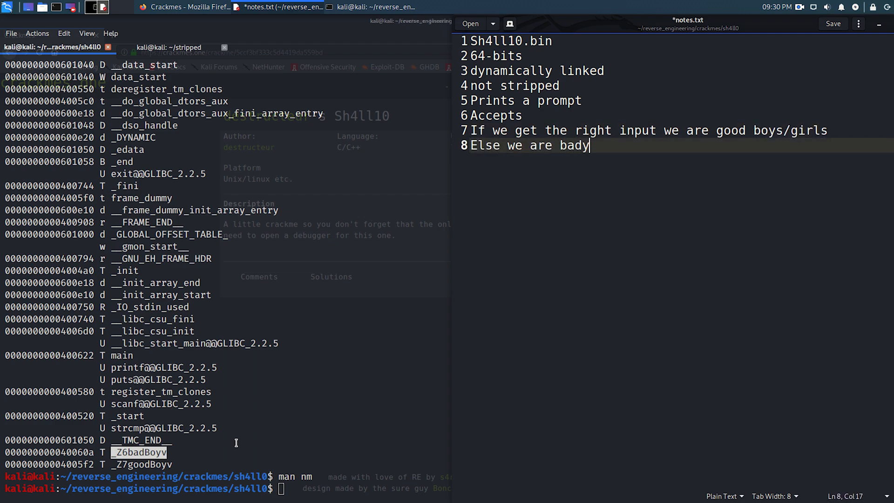
pyautogui.press('BackSpace')
pyautogui.write('boys/fgir')
pyautogui.press('BackSpace')
pyautogui.press('BackSpace')
pyautogui.press('BackSpace')
pyautogui.press('BackSpace')
pyautogui.write('girls')
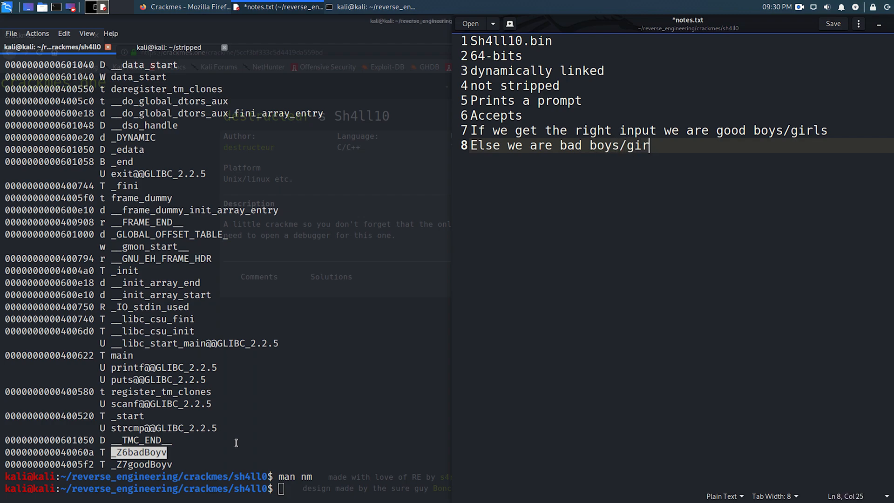
pyautogui.hotkey('ctrl', 's')
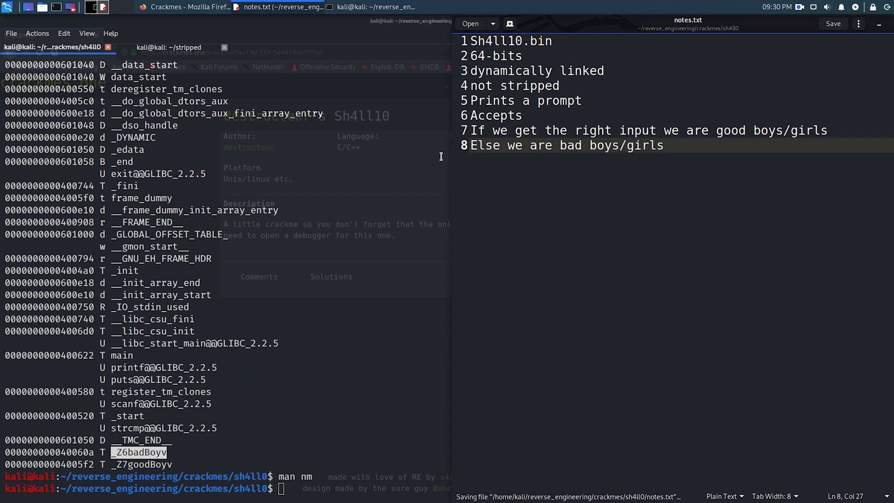
# - Insert a blank line above "Prints a prompt" to separate the file properties from the behaviour notes
pyautogui.click(472, 101)
pyautogui.press('Return')
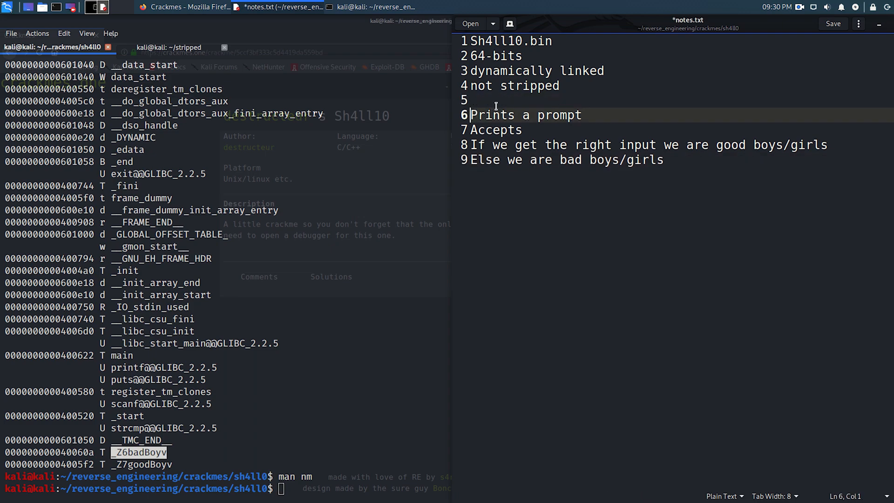
pyautogui.moveTo(482, 103); pyautogui.dragTo(685, 170)
pyautogui.click(676, 165)
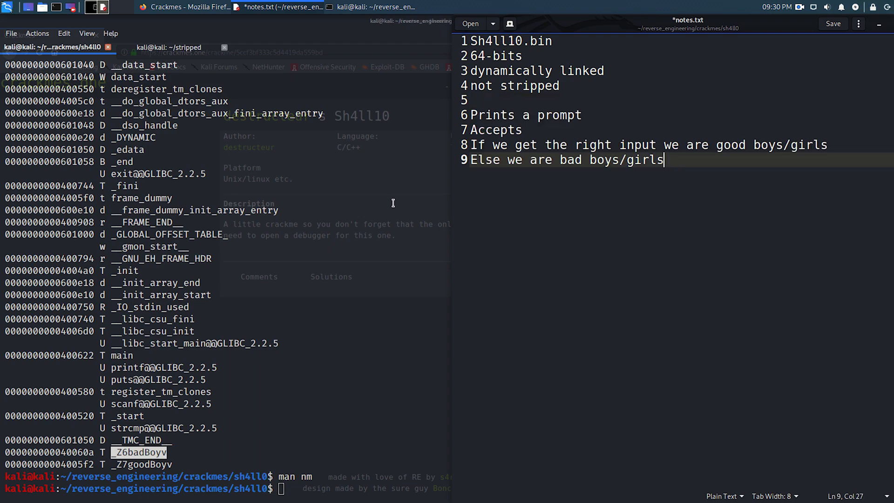
# - Switch to the terminal and run strings on Sh4ll10.bin
pyautogui.click(272, 220)
pyautogui.write('strings Sh')
pyautogui.press('Tab')
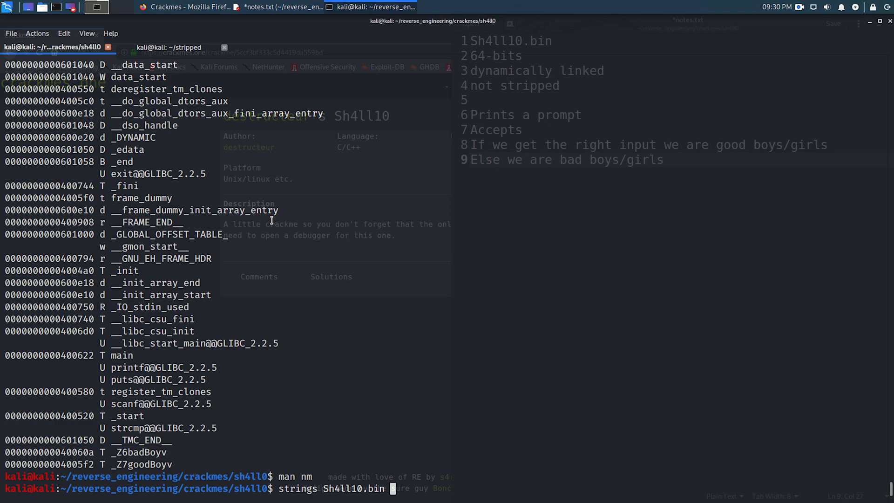
pyautogui.press('Return')
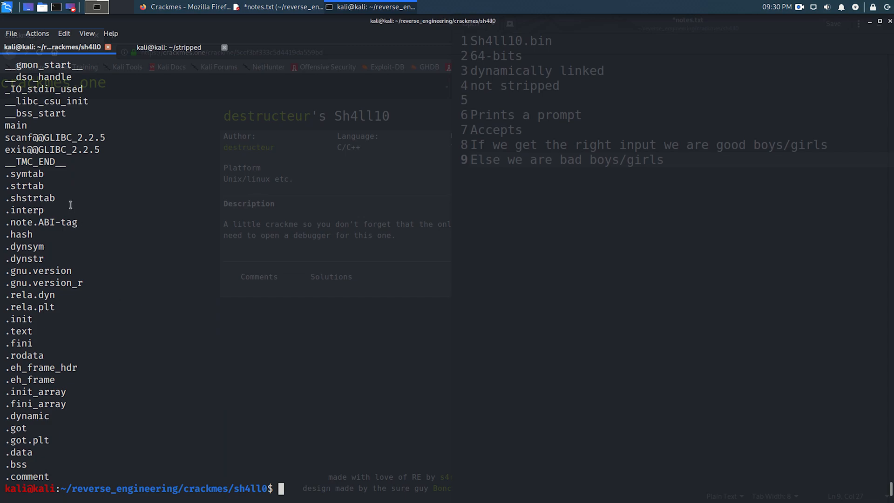
# - Examine the strings output around main, scanf, _Z6badBoyv, _Z7goodBoyv and main.cpp, going back up to the program's text messages
pyautogui.doubleClick(21, 129)
pyautogui.doubleClick(29, 137)
pyautogui.scroll(4, 74, 137)
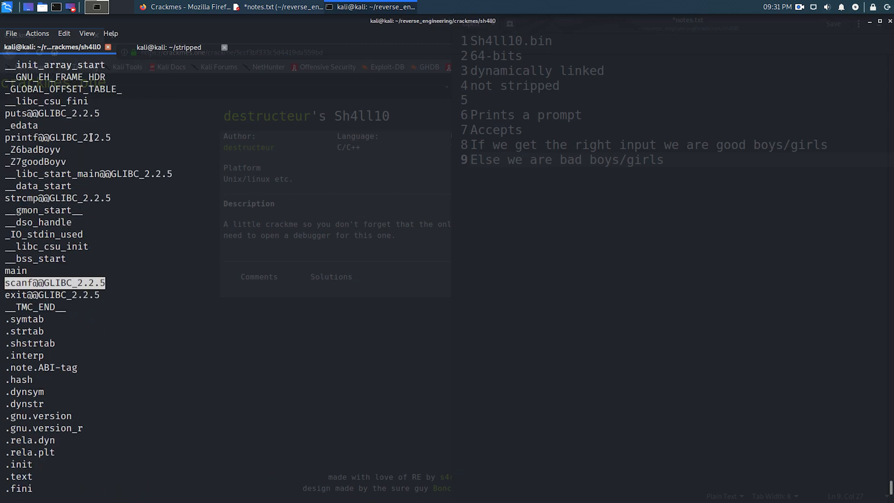
pyautogui.moveTo(78, 159); pyautogui.dragTo(2, 151)
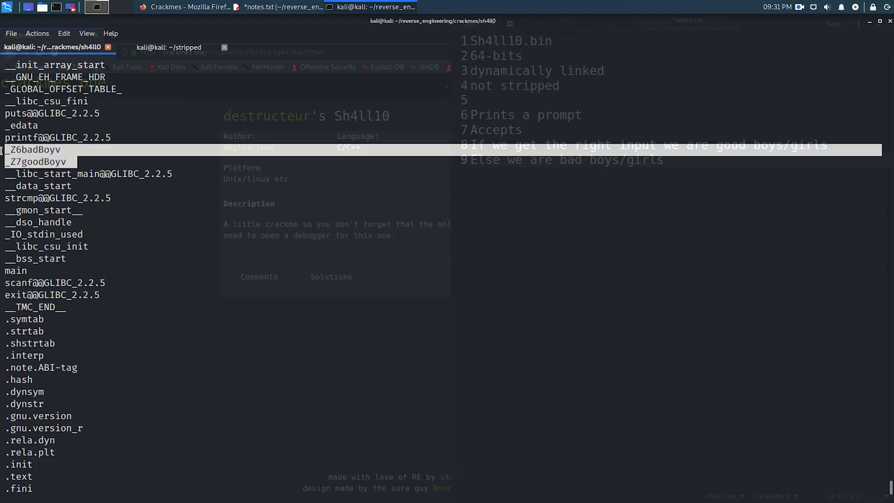
pyautogui.click(139, 130)
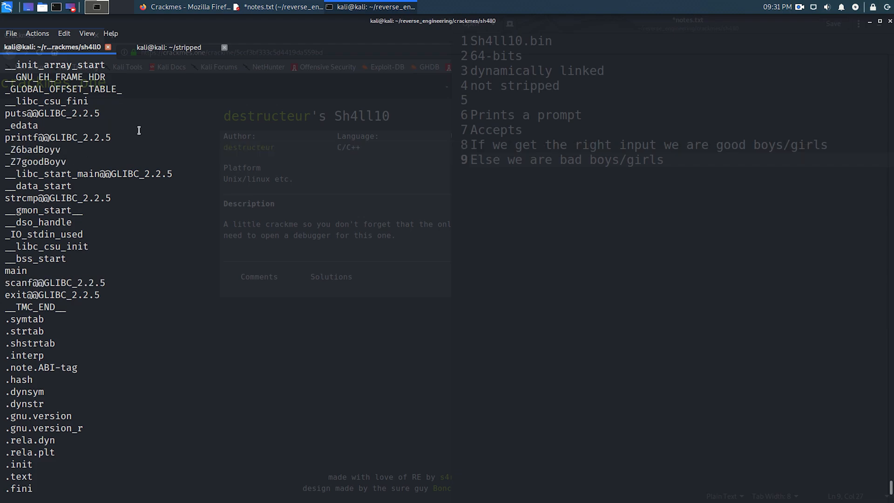
pyautogui.scroll(2, 139, 131)
pyautogui.scroll(3, 139, 131)
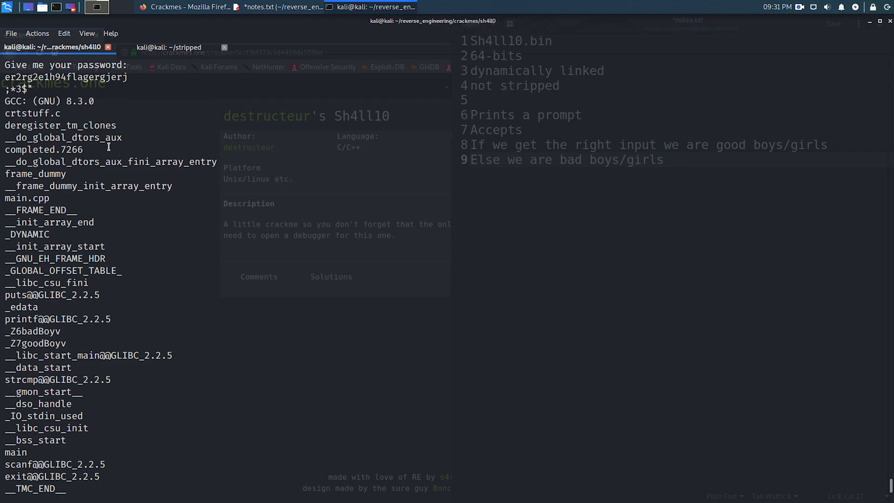
pyautogui.tripleClick(41, 197)
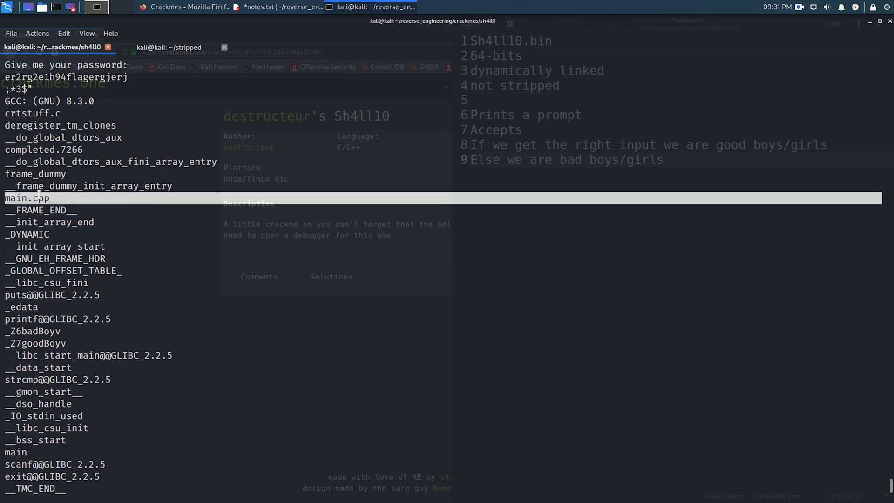
pyautogui.scroll(1, 66, 176)
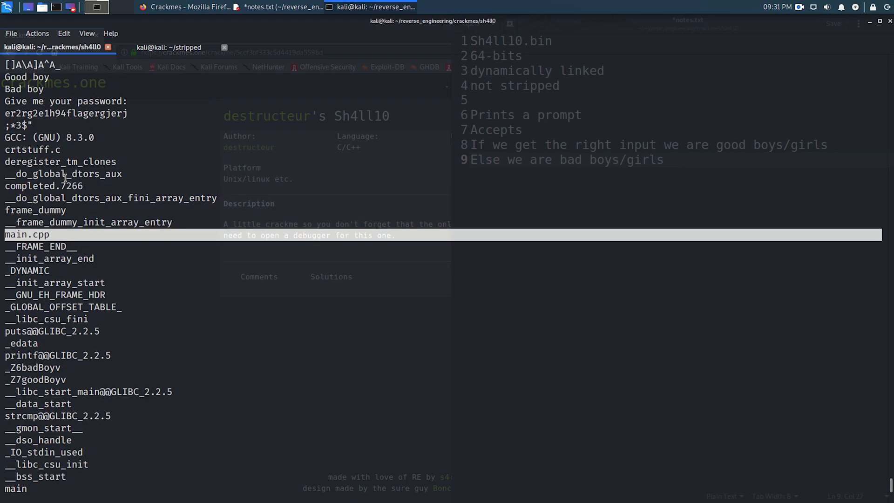
# - Copy the candidate password string below "Give me your password:" and write it to pass.txt with echo
pyautogui.doubleClick(69, 114)
pyautogui.hotkey('ctrl', 'c')
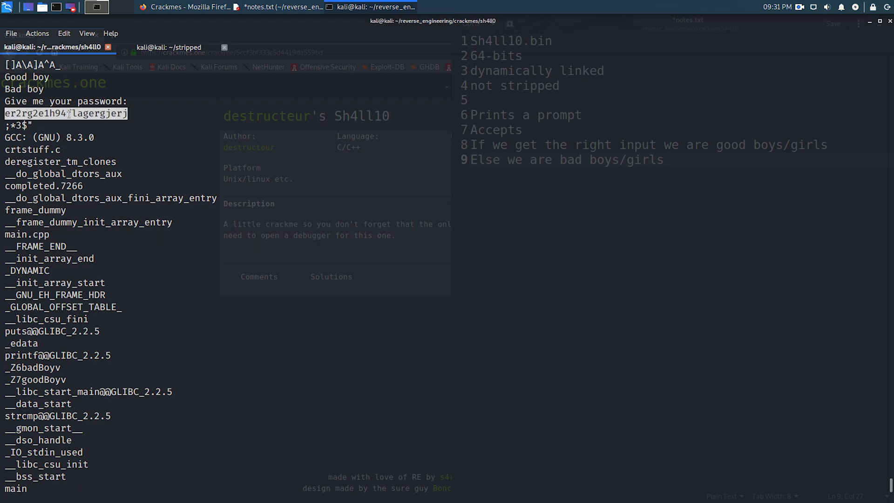
pyautogui.click(164, 134)
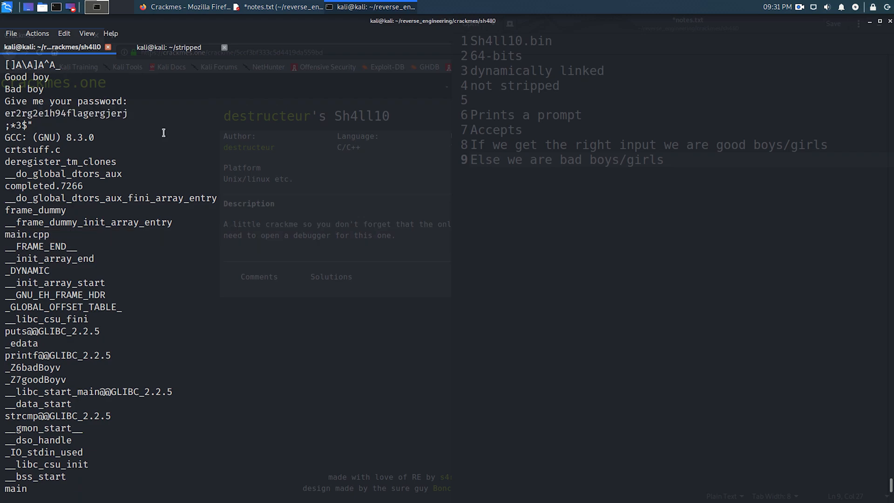
pyautogui.write('echo')
pyautogui.middleClick(241, 132)
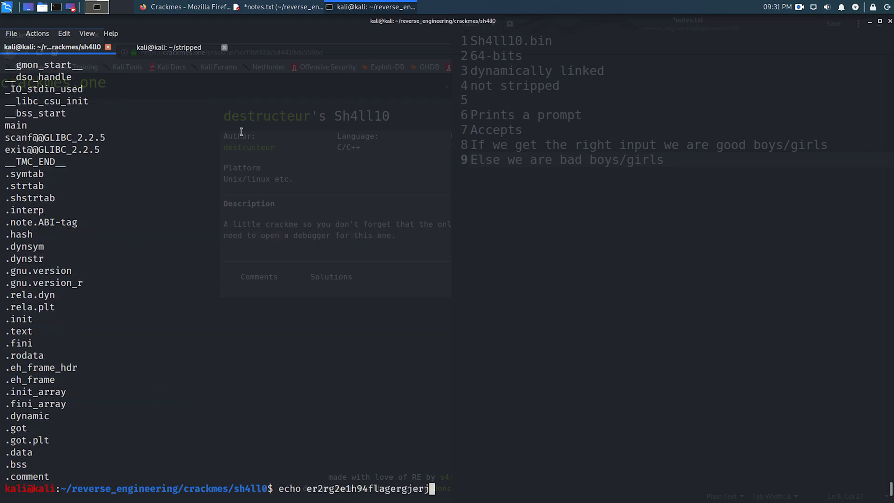
pyautogui.write('> pass.txt')
pyautogui.press('Return')
# - Switch to the notes in gedit, add a "Possible password:" line with the copied password string, and save the file
pyautogui.hotkey('alt', 'Tab')
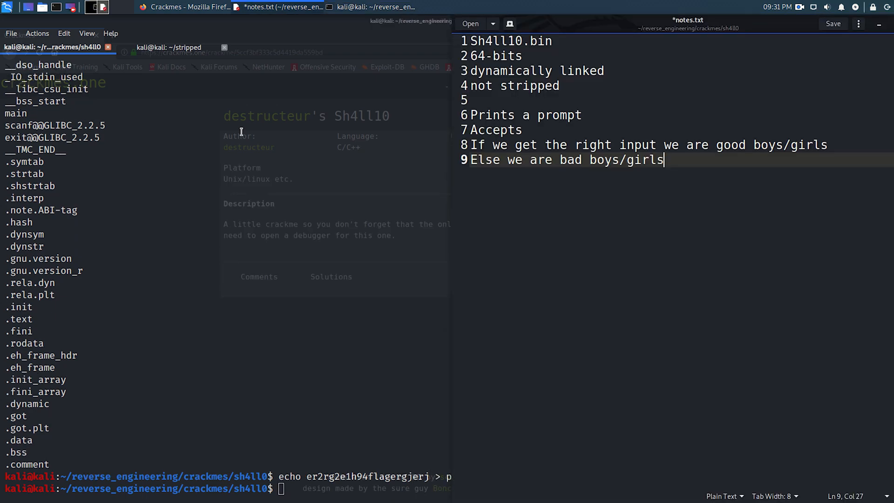
pyautogui.press('Return')
pyautogui.write('Possible')
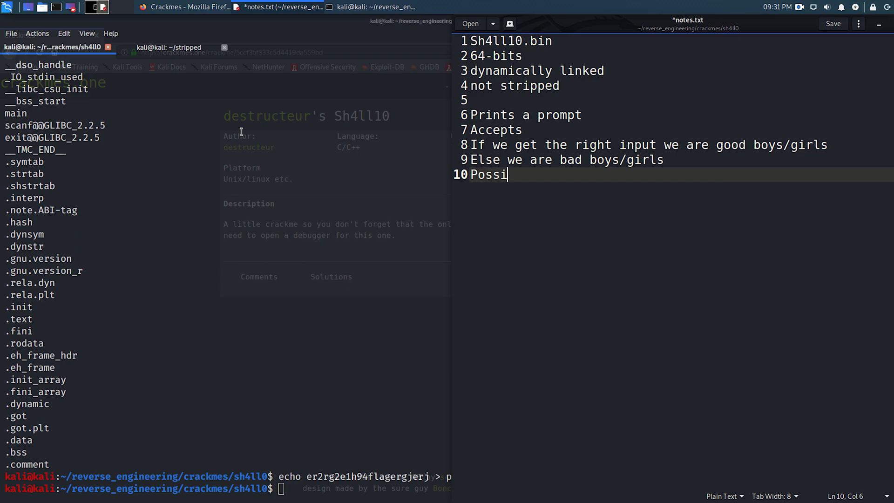
pyautogui.write('sword:')
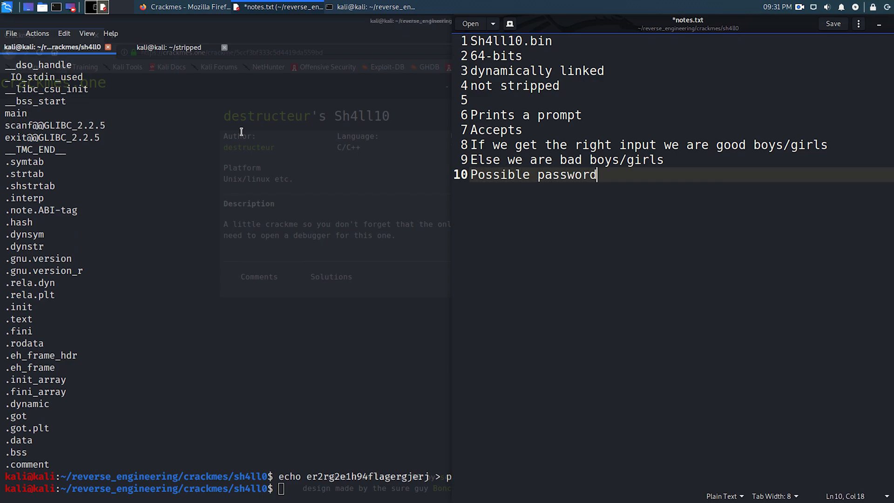
pyautogui.hotkey('ctrl', 'v')
pyautogui.hotkey('ctrl', 's')
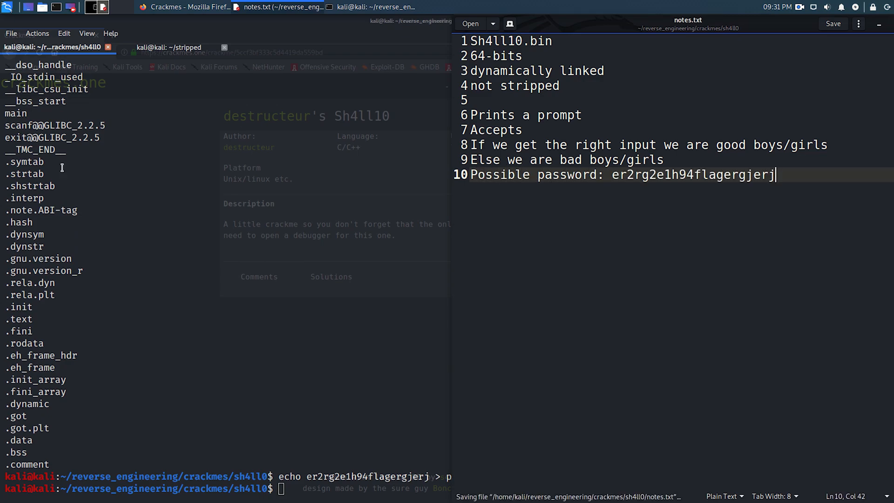
# - Return to the terminal and examine the "Give me your password:", "Good boy" and "Bad boy" strings in the output
pyautogui.click(98, 182)
pyautogui.scroll(6, 99, 183)
pyautogui.scroll(5, 99, 182)
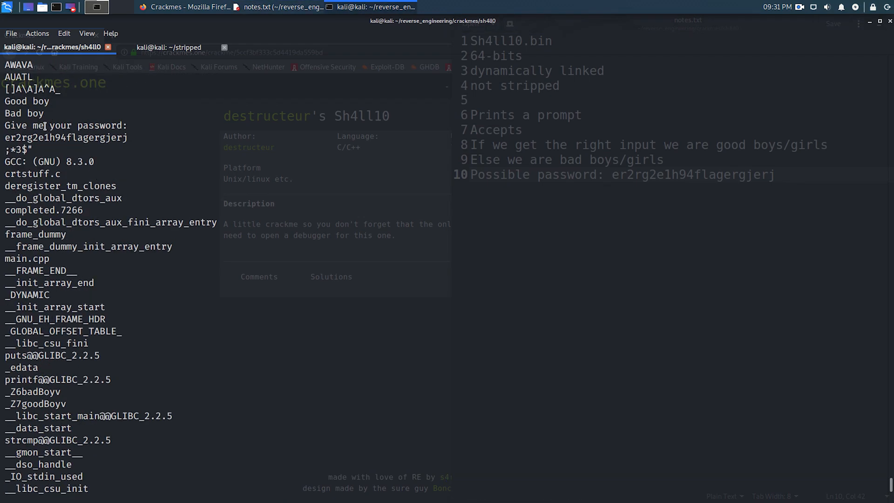
pyautogui.tripleClick(47, 126)
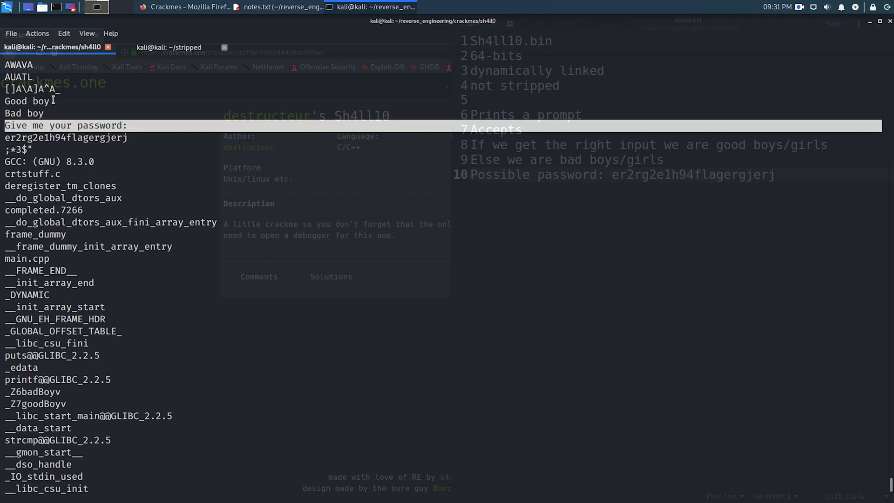
pyautogui.moveTo(54, 100); pyautogui.dragTo(2, 103)
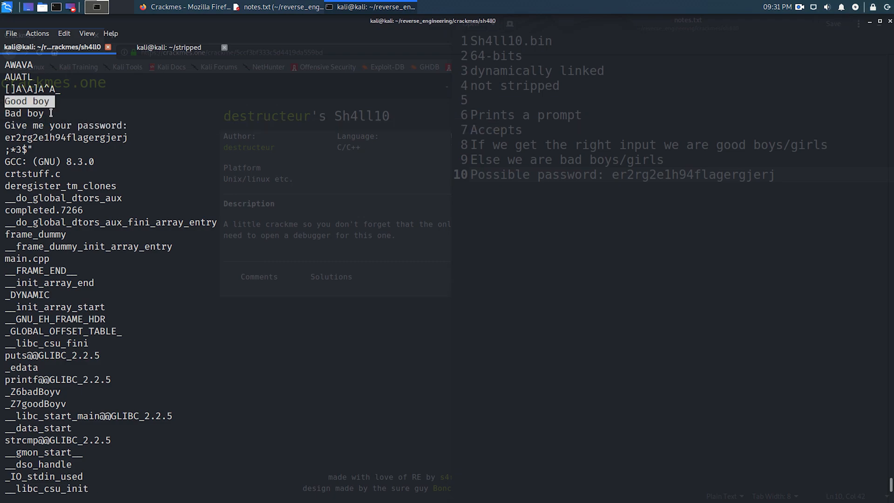
pyautogui.moveTo(45, 113); pyautogui.dragTo(1, 117)
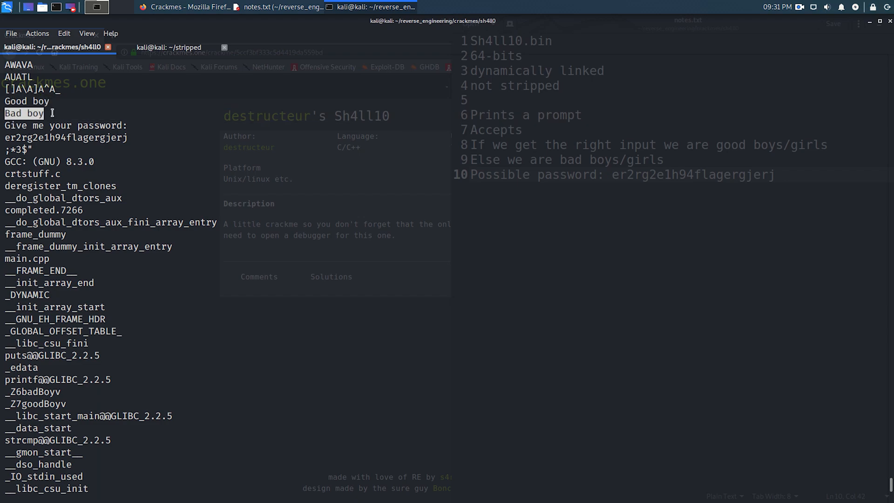
pyautogui.click(117, 110)
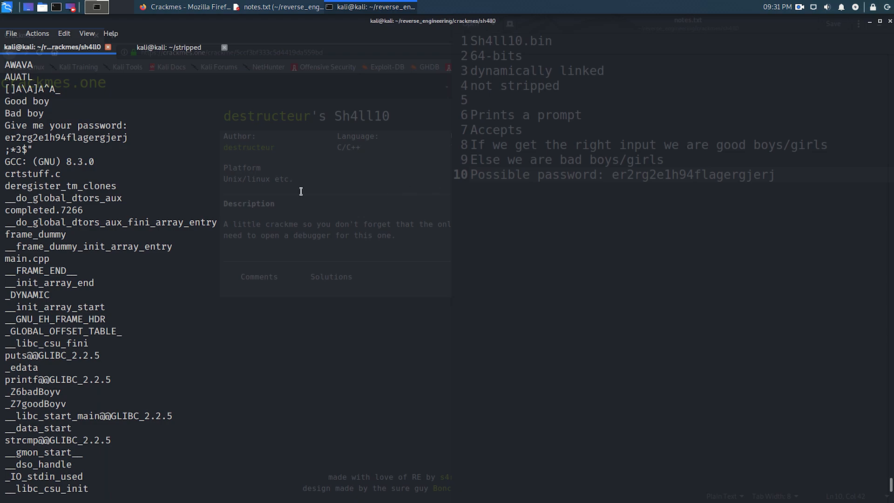
# - Clear the terminal and run ./Sh4ll10.bin
pyautogui.write('./Sh4ll10.bin')
pyautogui.hotkey('ctrl', 'l')
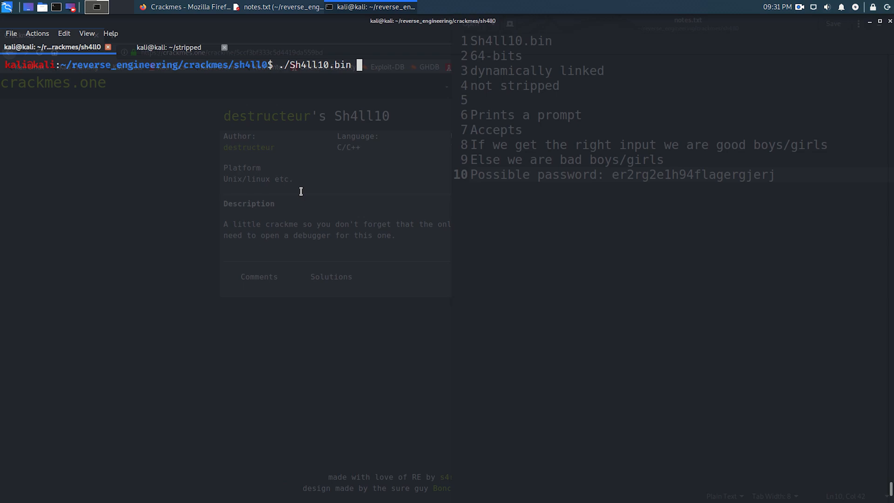
pyautogui.press('Return')
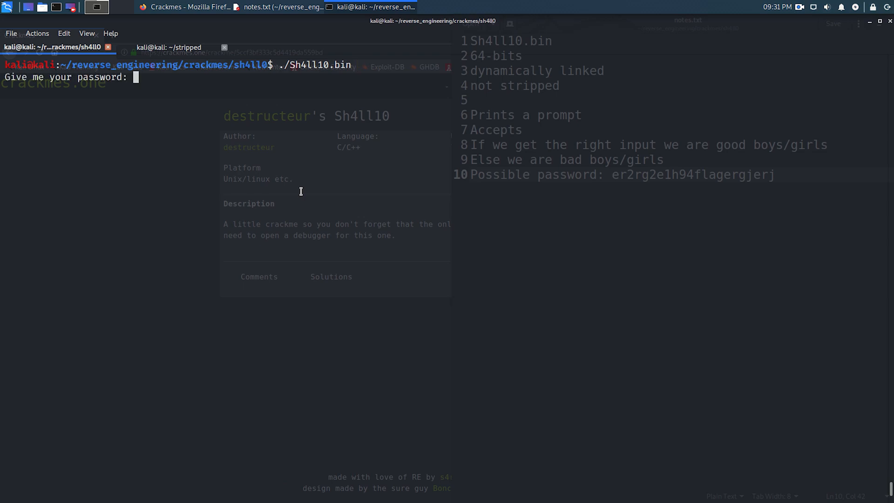
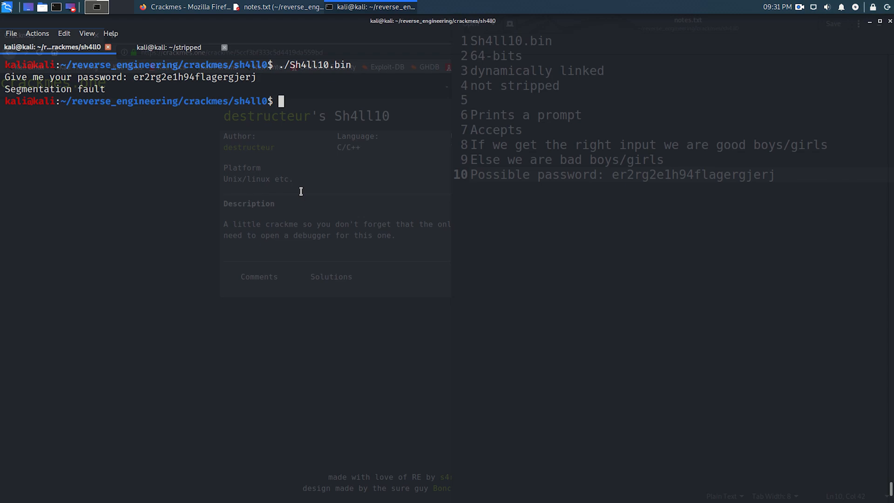
# - Run ./Sh4ll10.bin and enter a common word-and-number test password at its prompt
pyautogui.write('./Sh')
pyautogui.press('Tab')
pyautogui.press('Return')
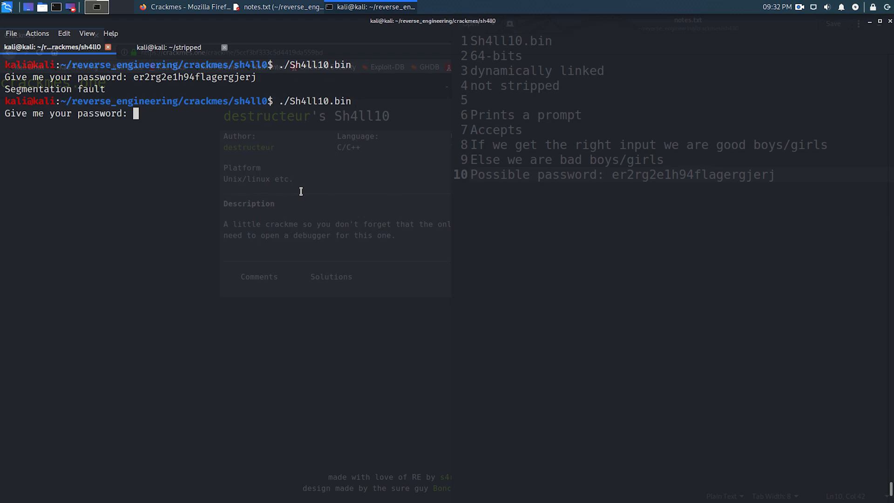
pyautogui.write('password123')
pyautogui.press('Return')
# - Run ./Sh4ll10.bin once more and submit a digits-only test password at the prompt
pyautogui.write('./Sh')
pyautogui.press('Tab')
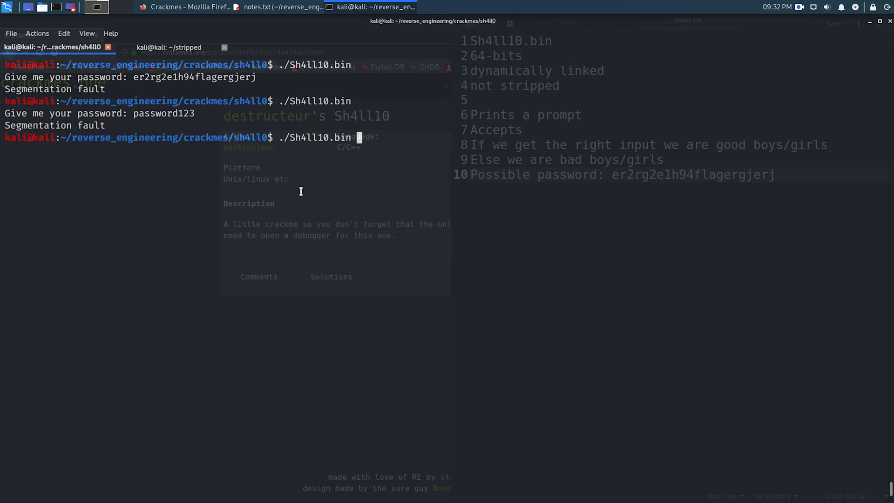
pyautogui.press('Return')
pyautogui.write('1234578')
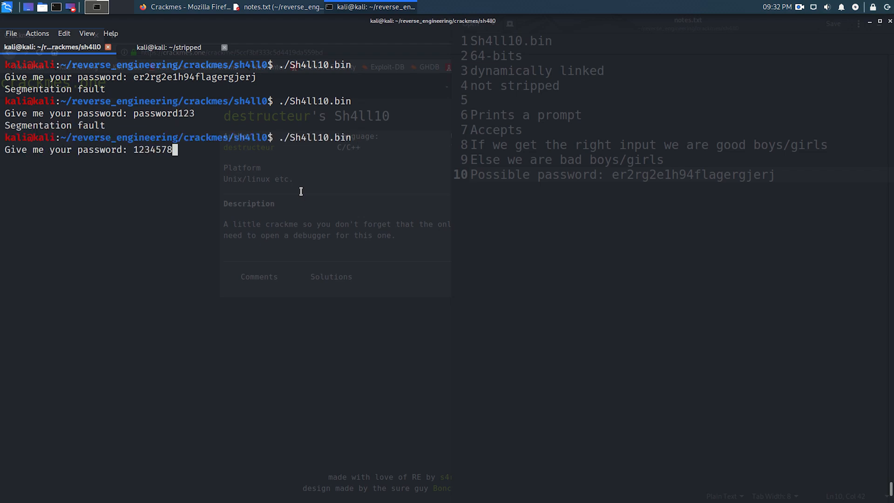
pyautogui.press('Return')
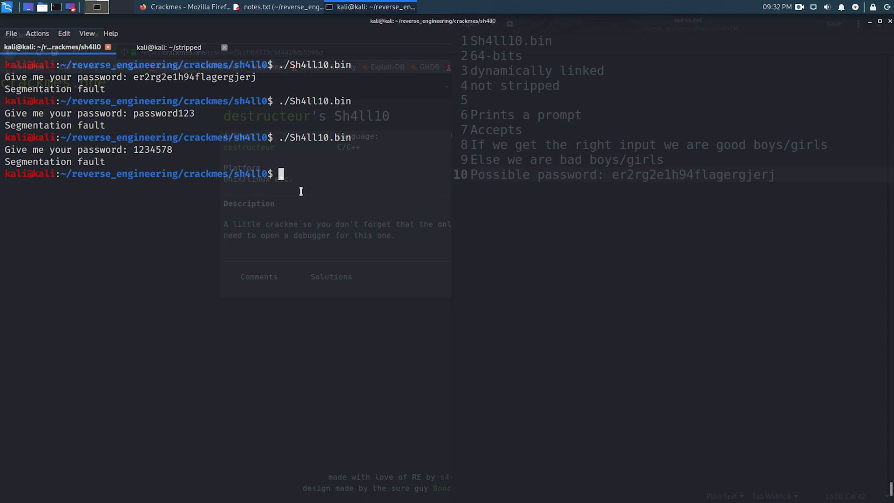
# - Switch to notes.txt in gedit, add the line "We are getting seg faults for everything", and save the file
pyautogui.click(557, 202)
pyautogui.press('Return')
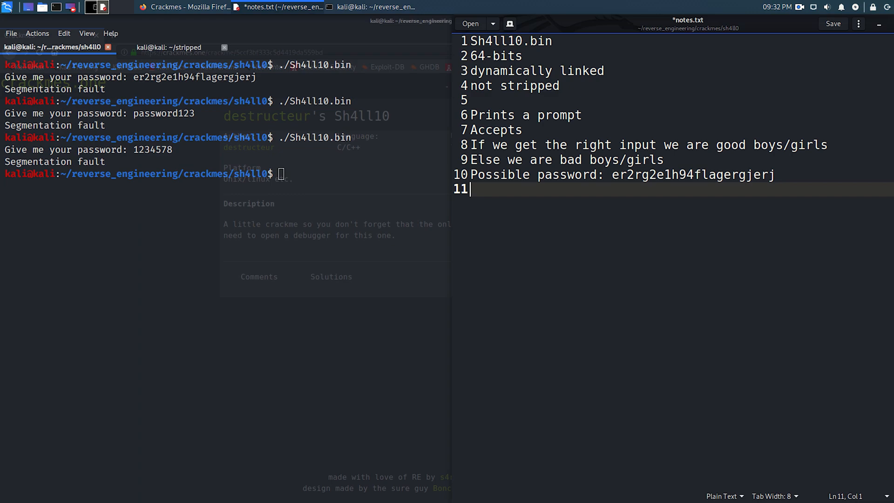
pyautogui.write('We are getting s')
pyautogui.write('eg fautls')
pyautogui.press('BackSpace')
pyautogui.press('BackSpace')
pyautogui.press('BackSpace')
pyautogui.press('BackSpace')
pyautogui.write('lts for everythi')
pyautogui.press('BackSpace')
pyautogui.press('BackSpace')
pyautogui.press('BackSpace')
pyautogui.write('thing')
pyautogui.hotkey('ctrl', 's')
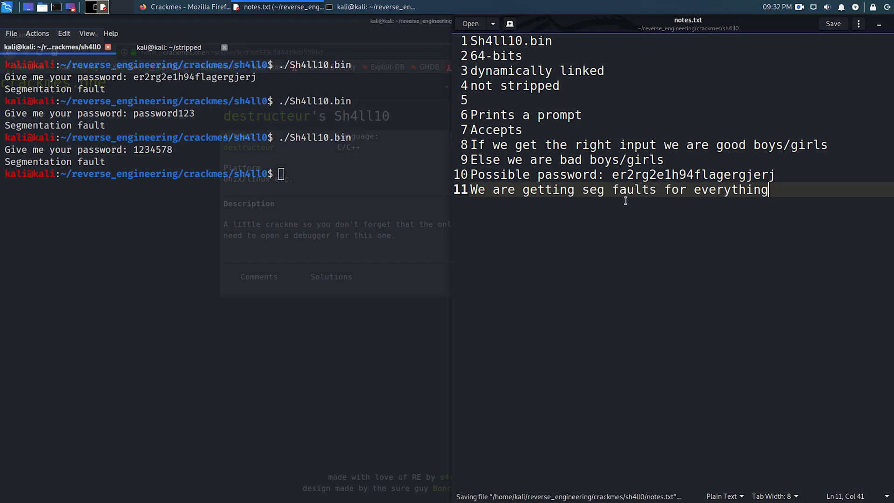
# - Return to the terminal, clear it, and launch Ghidra with the ghidraRun command
pyautogui.click(350, 203)
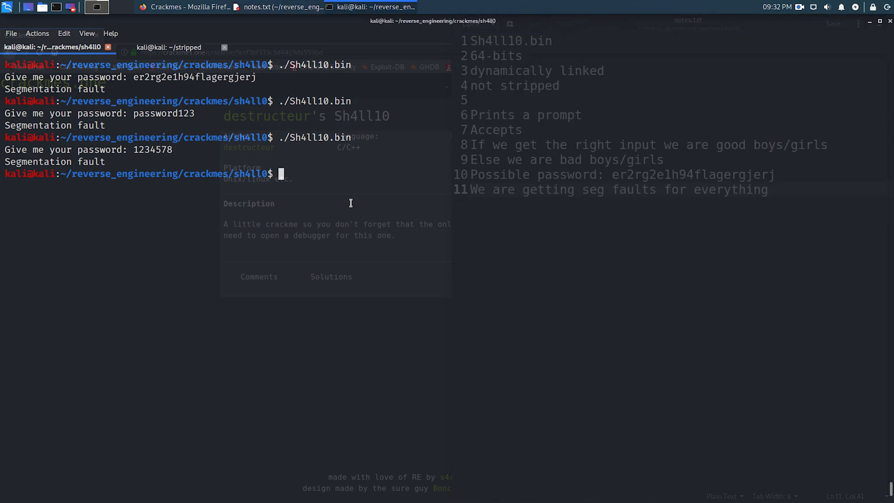
pyautogui.hotkey('ctrl', 'l')
pyautogui.write('ghidraRun')
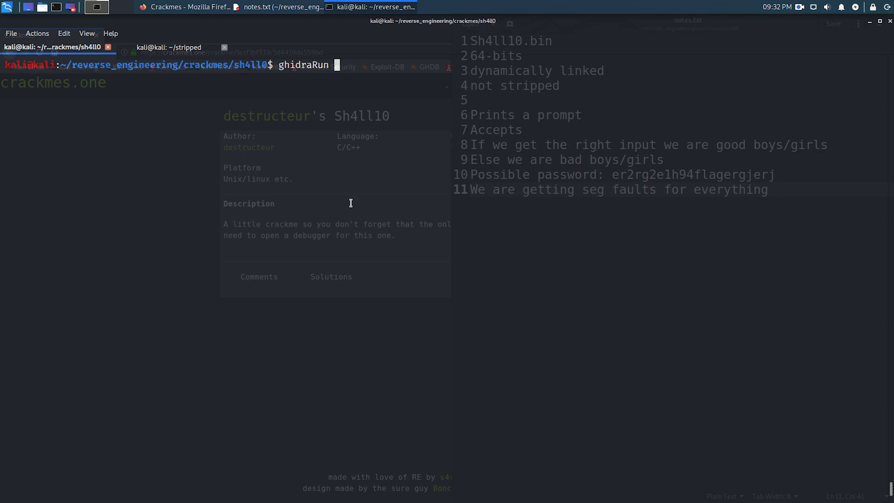
pyautogui.press('Return')
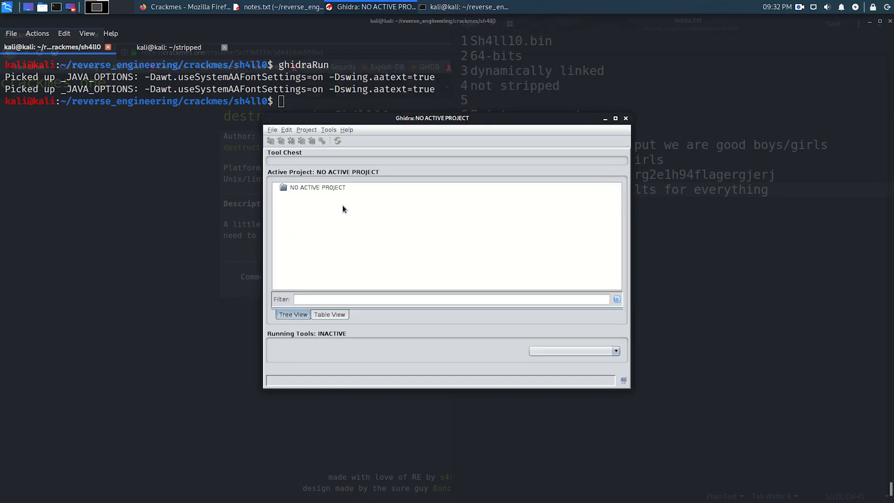
# - Start a new non-shared project in Ghidra and set its directory to /home/kali/reverse_engineering/crackmes/sh4ll0
pyautogui.click(273, 131)
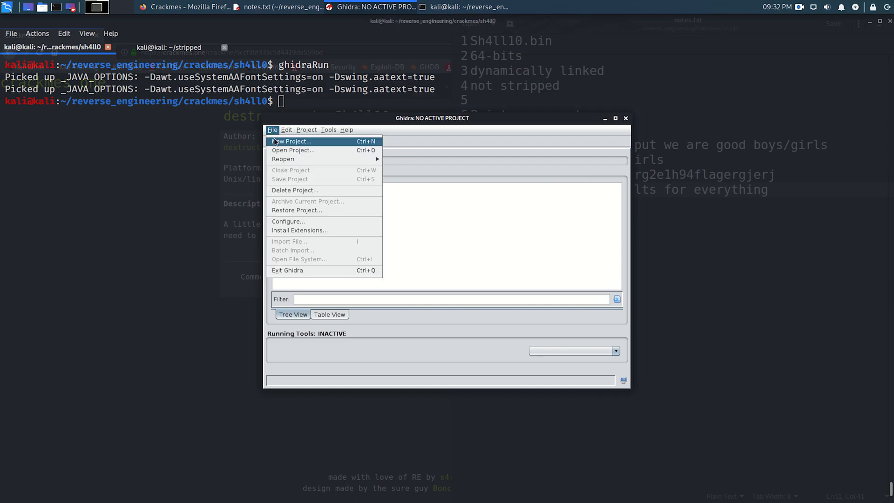
pyautogui.click(275, 141)
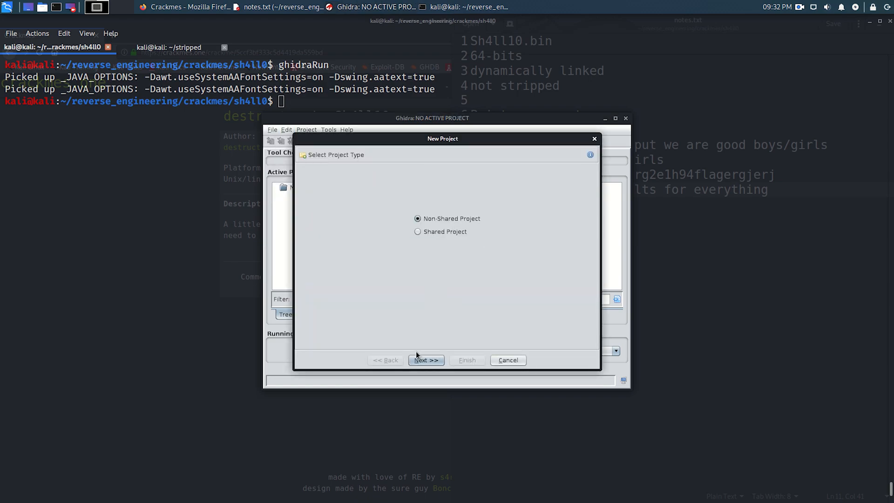
pyautogui.click(428, 360)
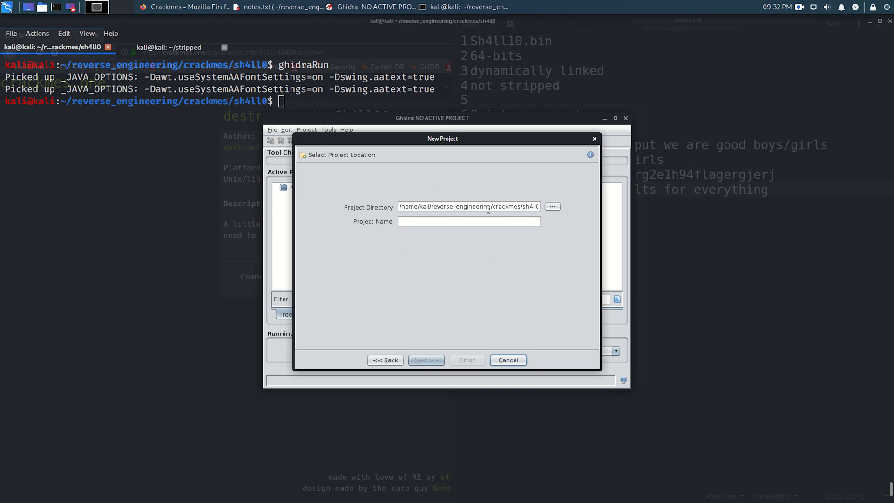
pyautogui.click(550, 206)
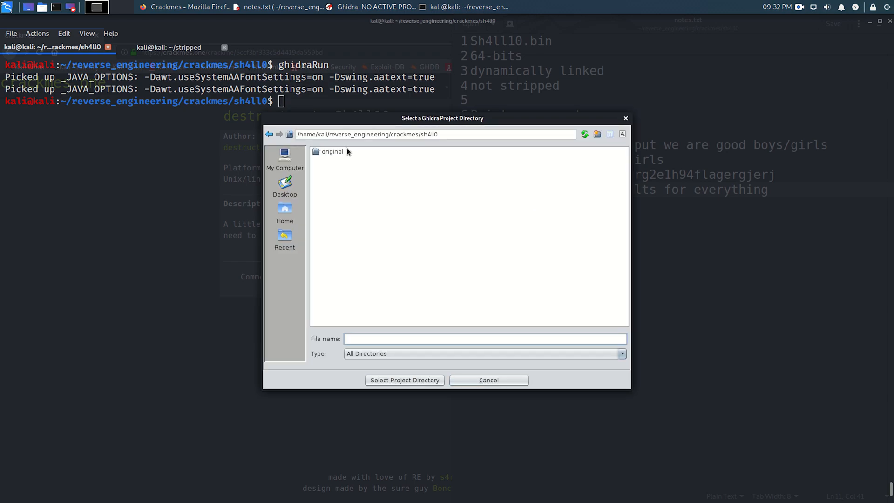
pyautogui.click(290, 134)
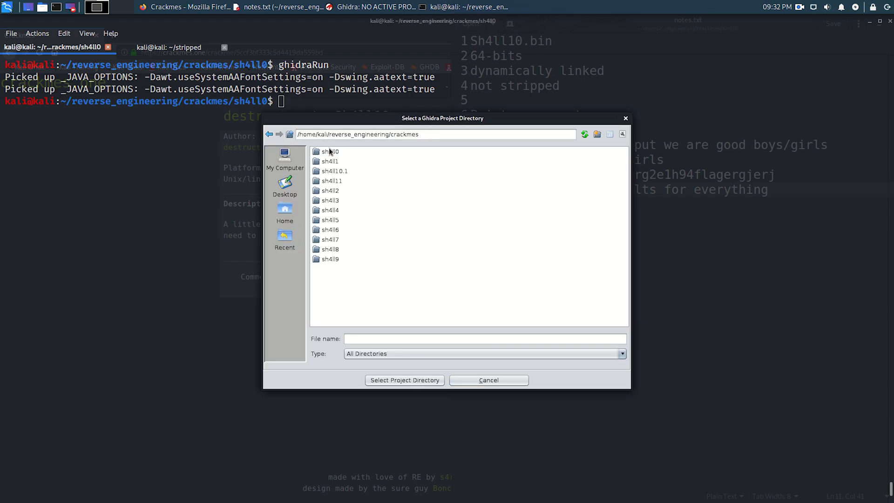
pyautogui.click(331, 155)
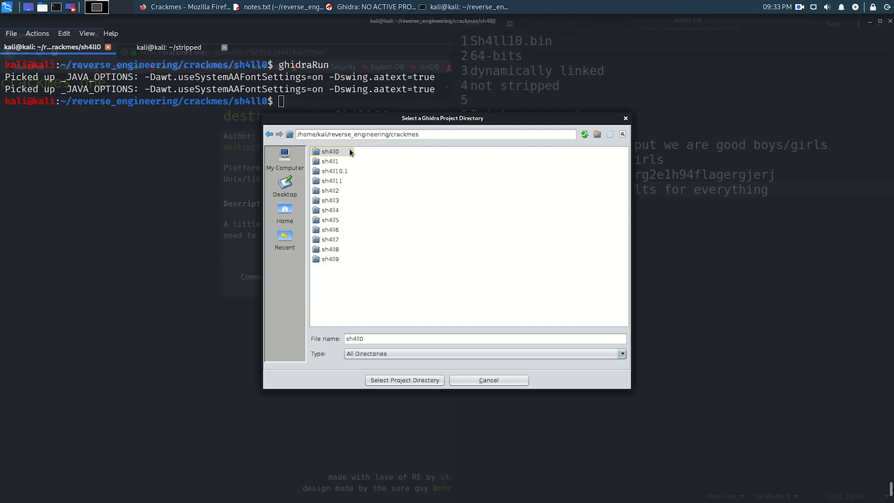
pyautogui.click(401, 380)
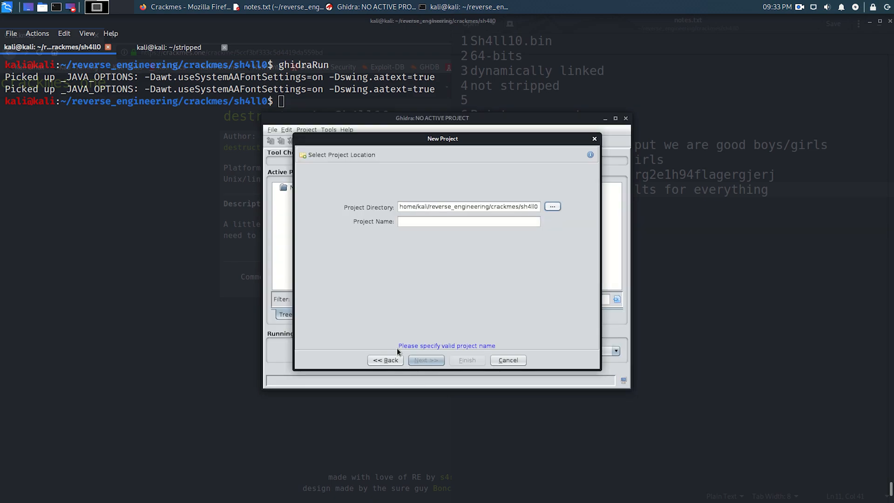
# - Name the project sh4ll0 and finish creating it
pyautogui.click(423, 223)
pyautogui.write('sh4ll0')
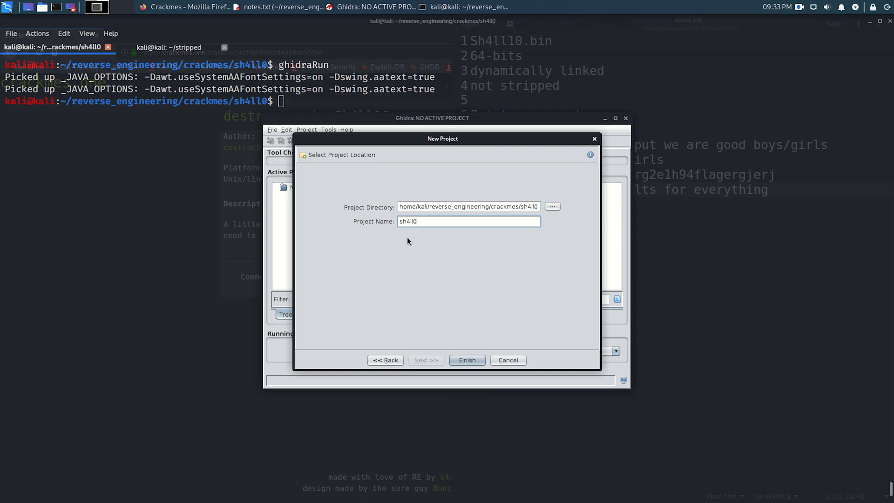
pyautogui.hotkey('shift', 'Home')
pyautogui.press('Right')
pyautogui.press('End')
pyautogui.press('Left')
pyautogui.press('Left')
pyautogui.press('BackSpace')
pyautogui.write('3')
pyautogui.press('BackSpace')
pyautogui.write('4')
pyautogui.click(467, 360)
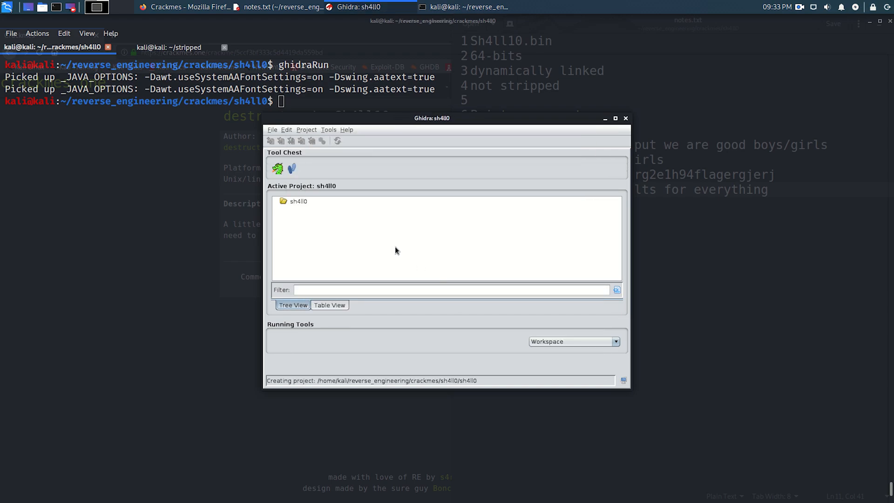
# - Import Sh4ll10.bin into the project as an ELF with language x86:LE:64:default:gcc and dismiss the import summary
pyautogui.click(273, 133)
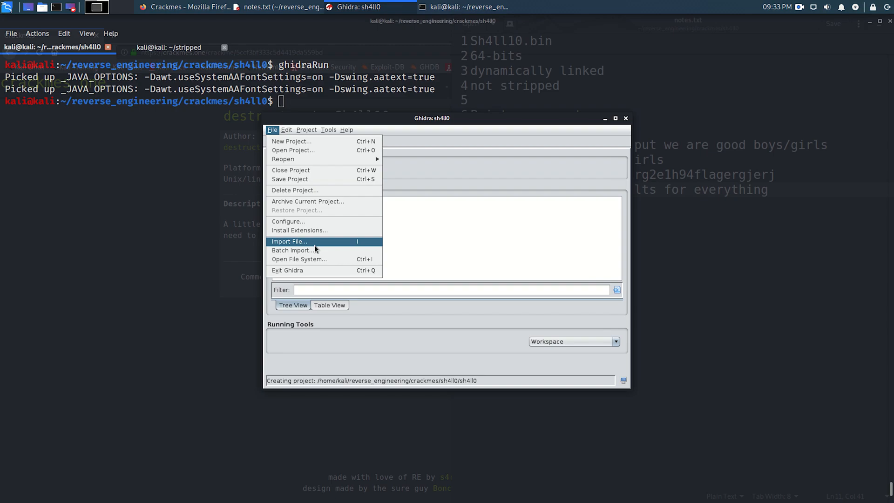
pyautogui.click(360, 242)
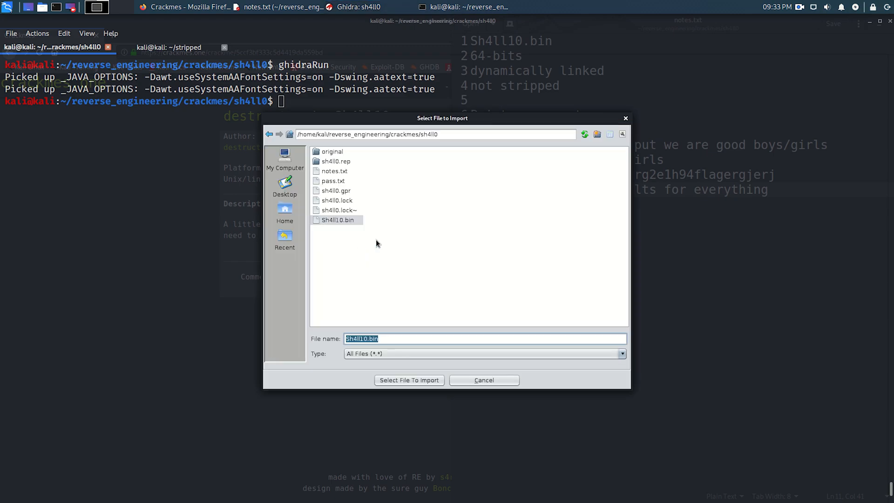
pyautogui.click(347, 220)
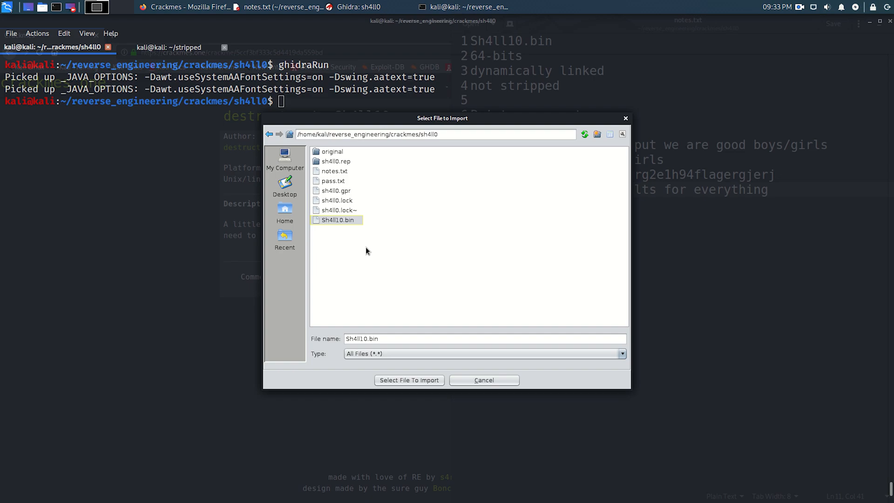
pyautogui.click(409, 381)
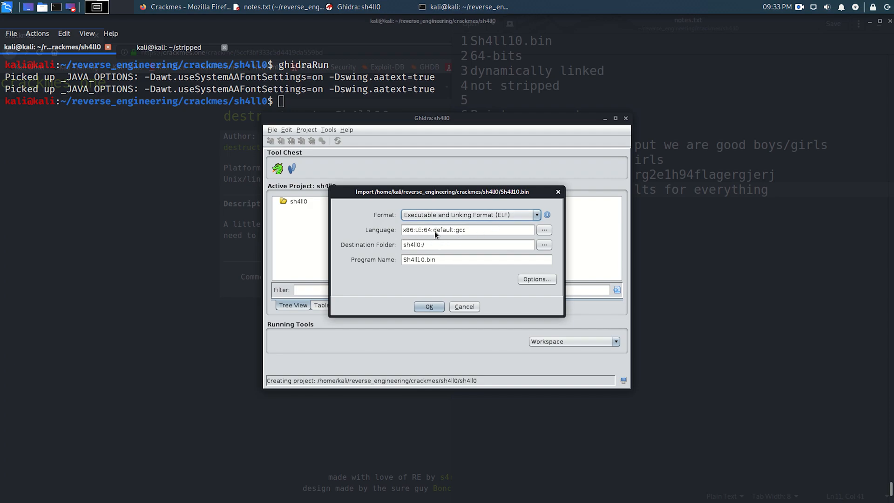
pyautogui.tripleClick(442, 259)
pyautogui.click(441, 259)
pyautogui.click(429, 306)
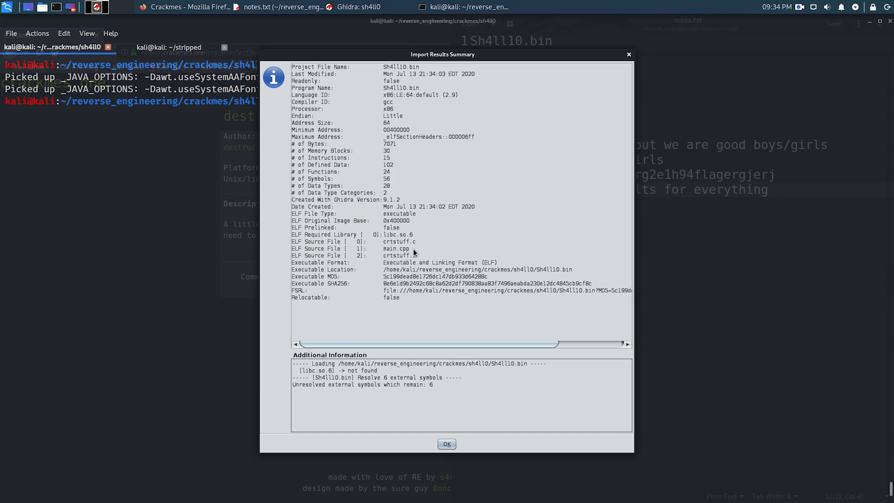
pyautogui.click(449, 443)
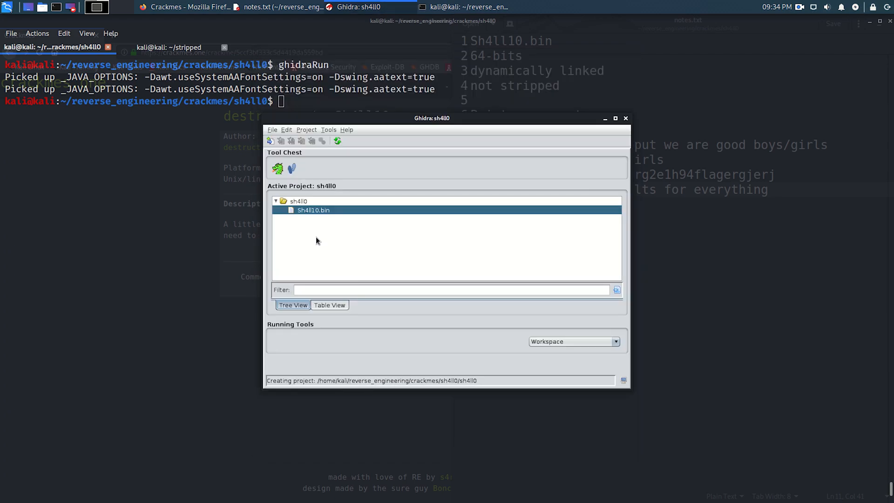
# - Open Sh4ll10.bin in the CodeBrowser and analyze it with the preselected analyzers
pyautogui.doubleClick(308, 211)
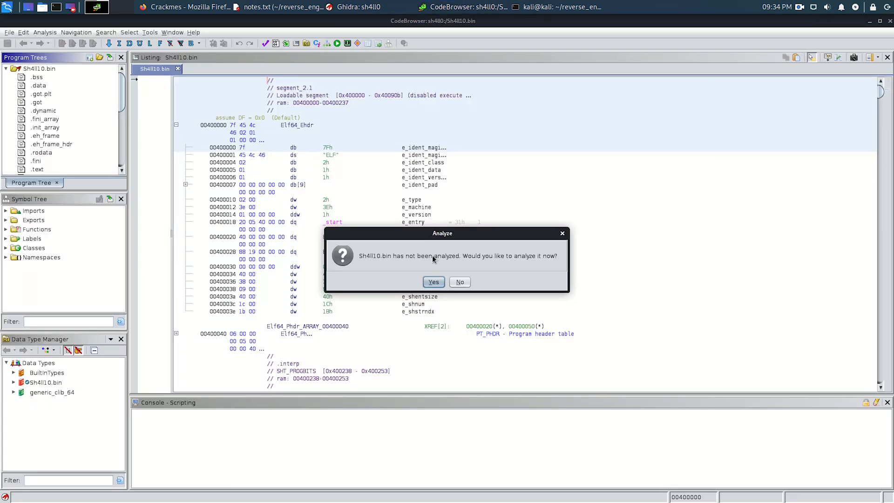
pyautogui.click(434, 282)
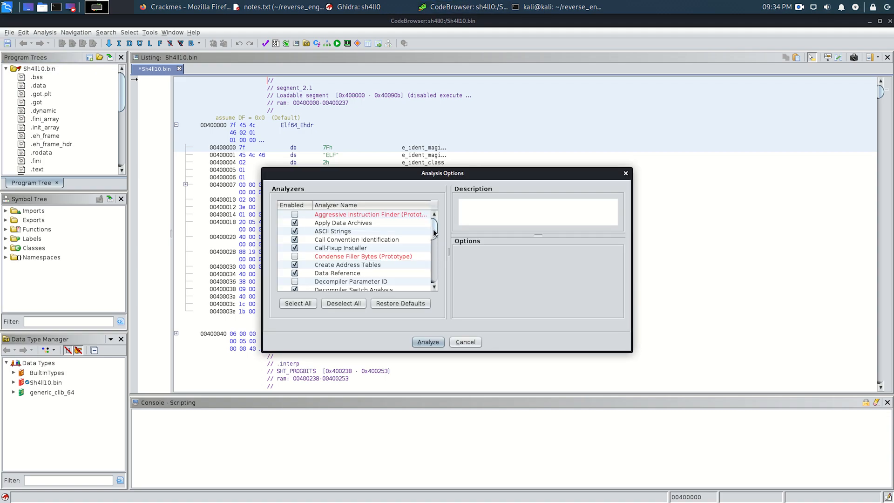
pyautogui.moveTo(432, 233)
pyautogui.mouseDown()
pyautogui.moveTo(435, 262)
pyautogui.moveTo(436, 227)
pyautogui.mouseUp()
pyautogui.click(428, 342)
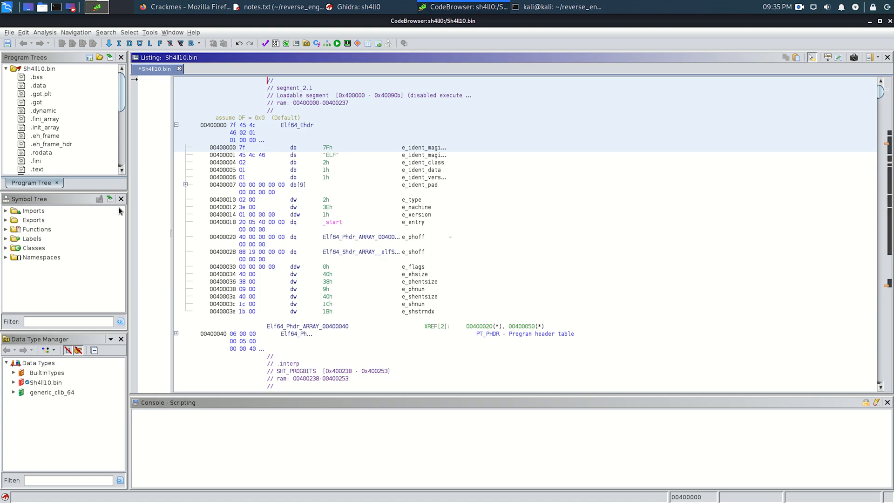
# - Expand the Functions list in the symbol tree and show the badBoy function in the listing
pyautogui.click(6, 230)
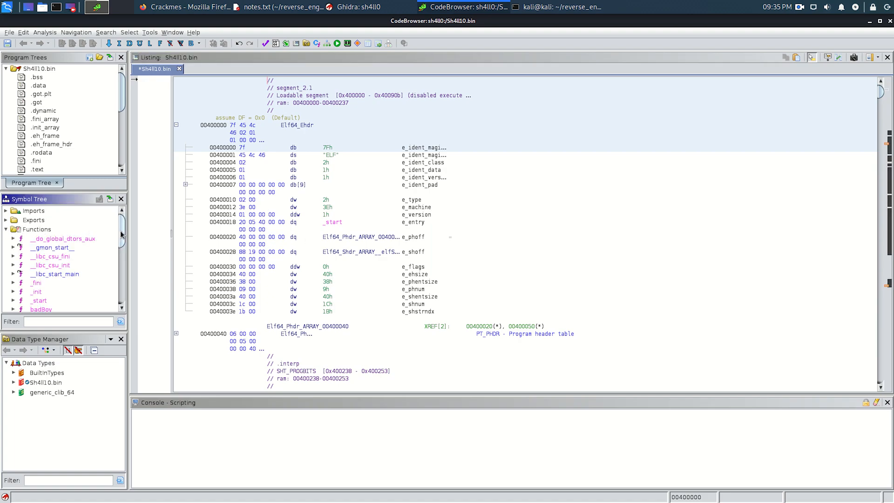
pyautogui.moveTo(122, 235); pyautogui.dragTo(124, 258)
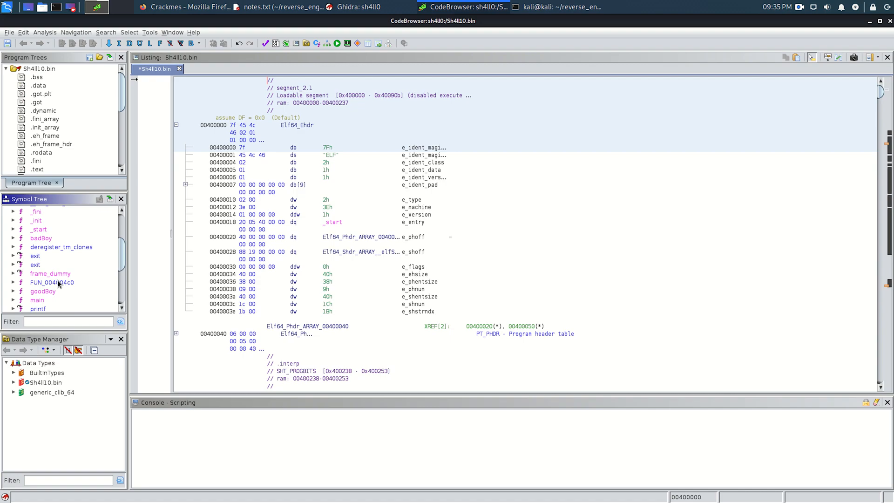
pyautogui.moveTo(58, 282)
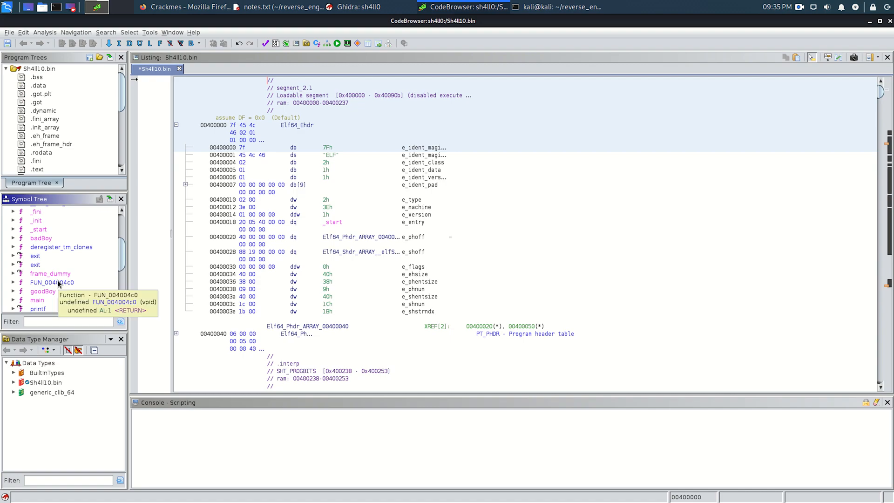
pyautogui.click(45, 238)
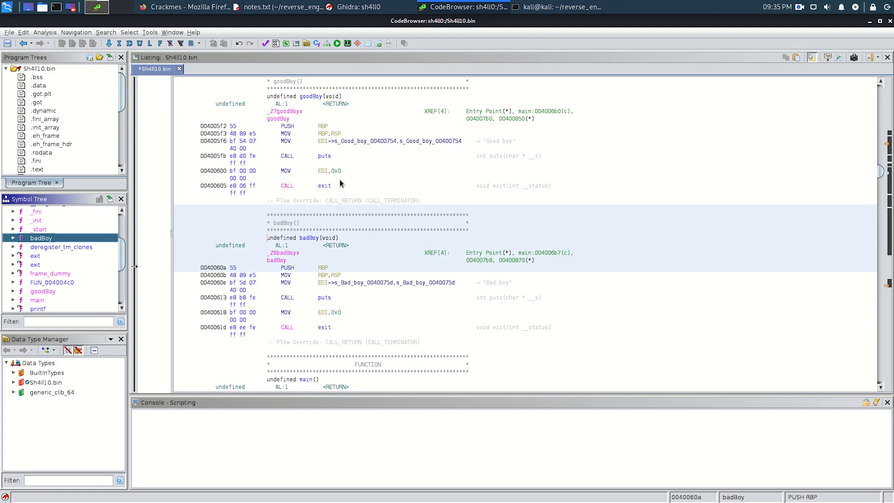
pyautogui.hotkey('alt', 'Tab')
pyautogui.hotkey('alt', 'Tab')
pyautogui.hotkey('alt', 'Tab')
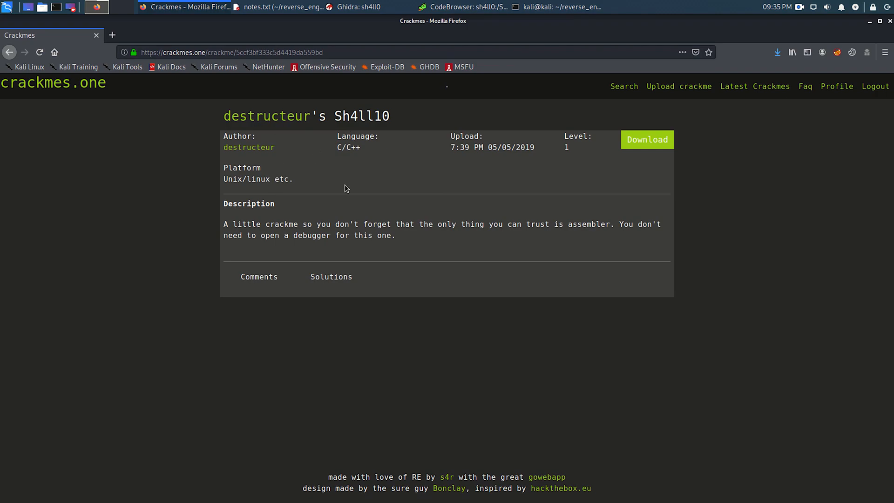
pyautogui.hotkey('alt', 'Tab')
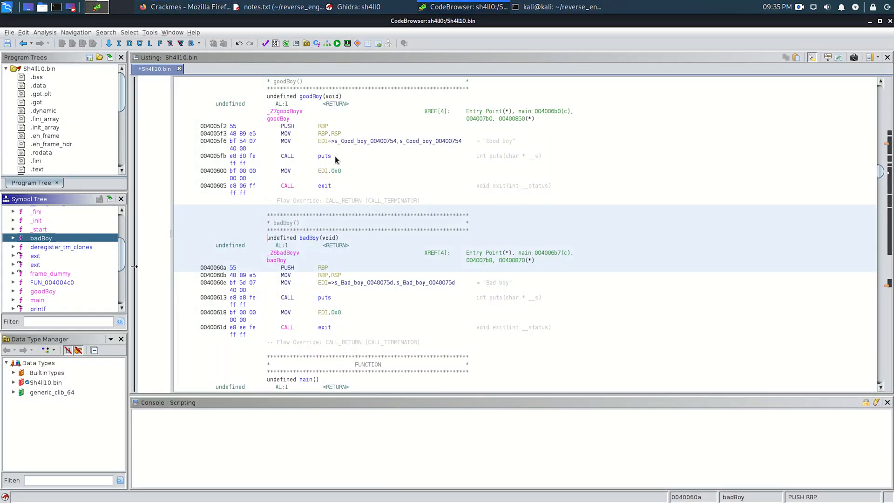
# - Examine the puts call and the "Good boy" string load in the goodBoy function's listing
pyautogui.click(350, 162)
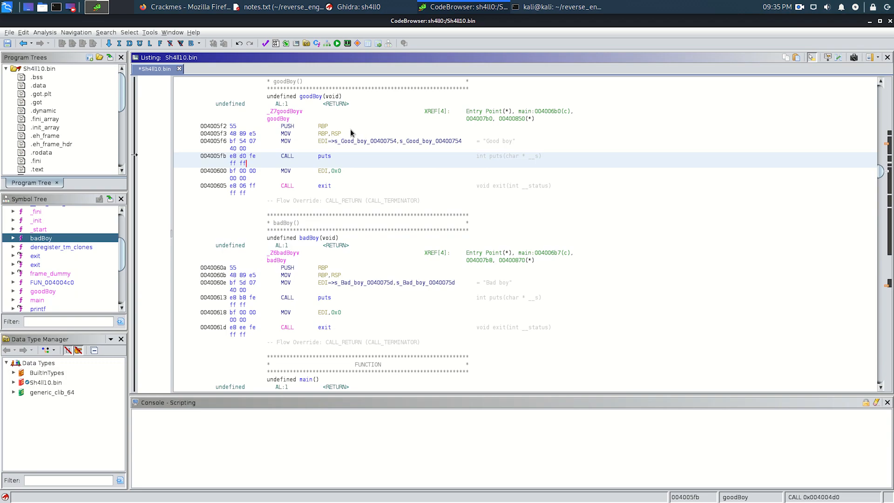
pyautogui.click(365, 141)
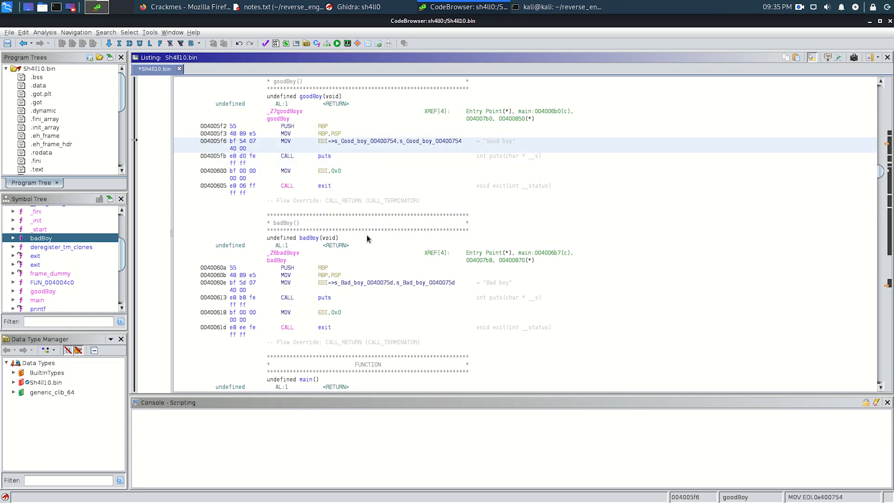
# - Compare the badBoy function's "Bad boy" string load and puts call with the goodBoy function in the listing
pyautogui.click(353, 270)
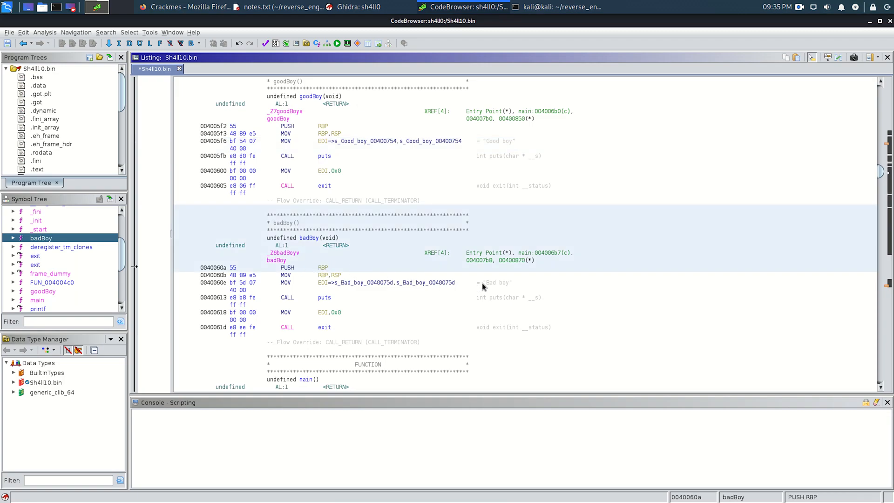
pyautogui.moveTo(445, 285)
pyautogui.moveTo(121, 258); pyautogui.dragTo(122, 264)
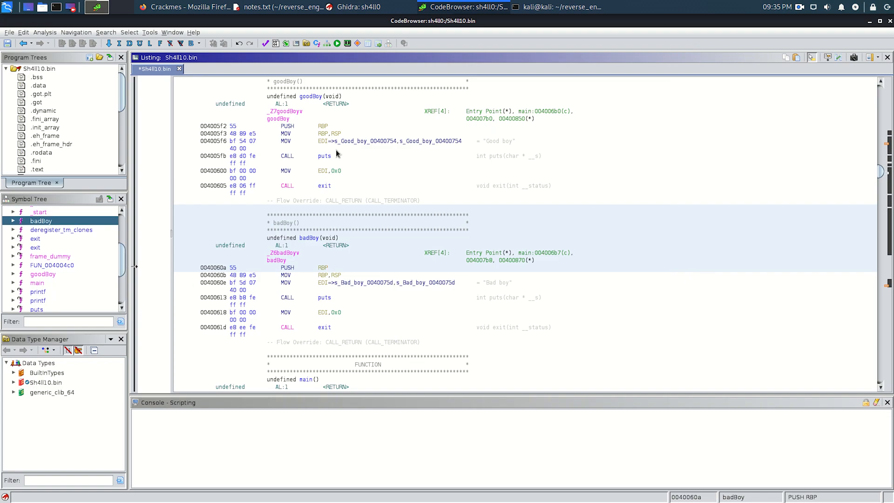
pyautogui.click(291, 127)
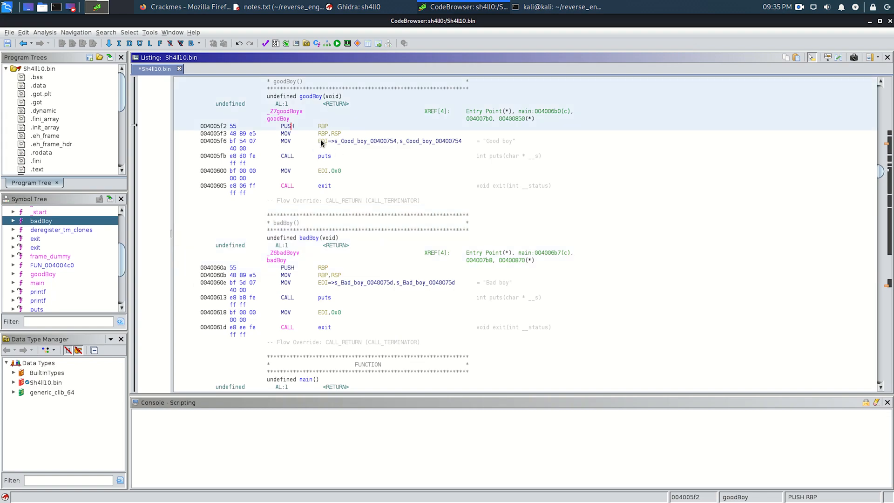
# - Show the main function in the listing and read its instructions from the password prompt through the scanf call
pyautogui.click(40, 282)
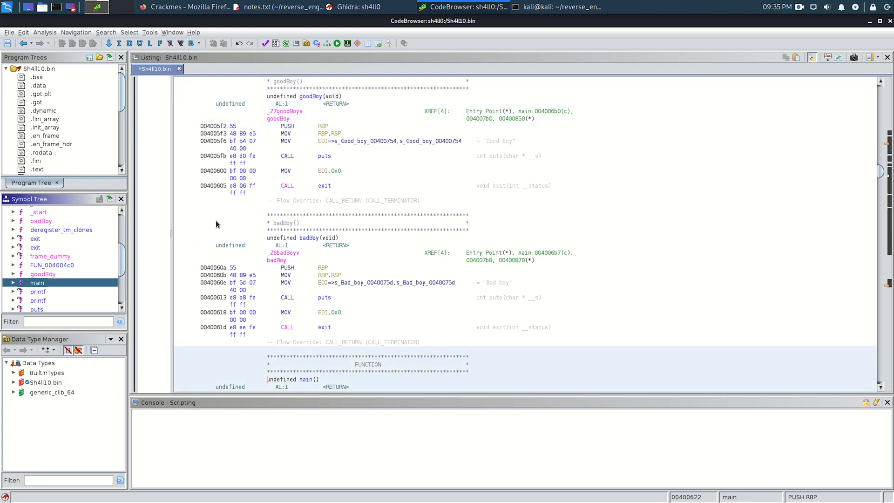
pyautogui.scroll(-10, 385, 292)
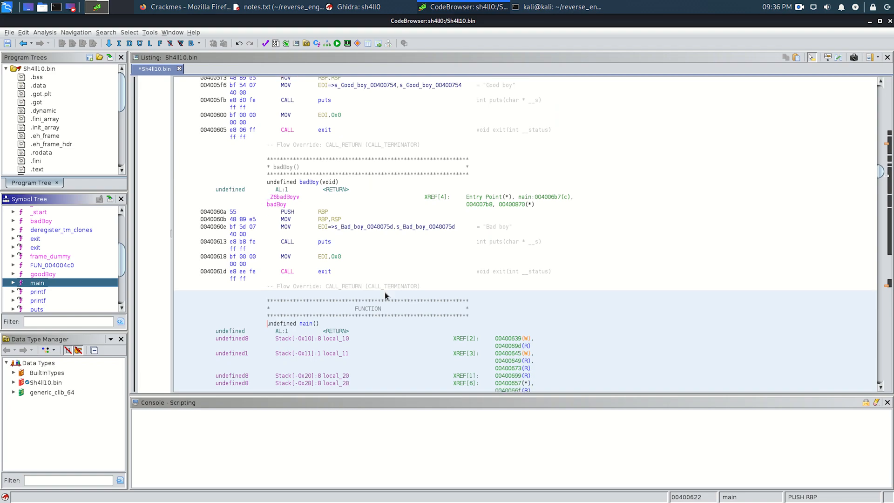
pyautogui.scroll(-8, 384, 292)
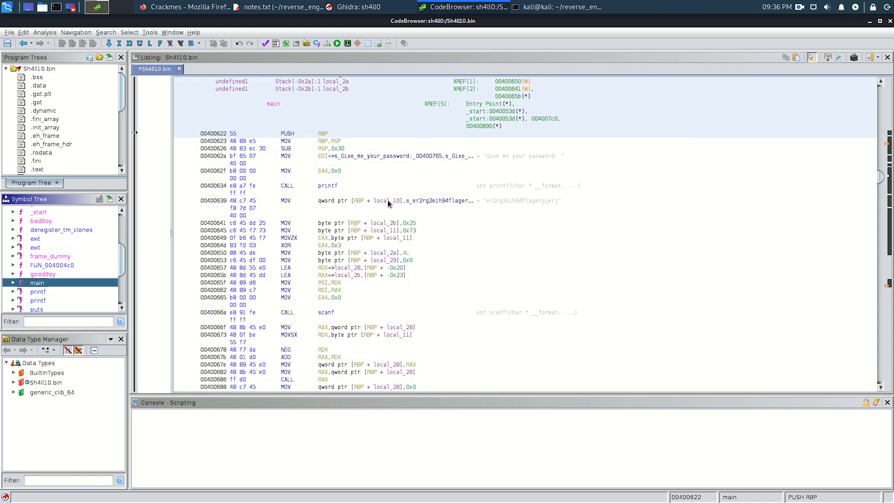
# - Rename the local variable local_10 in main to not_flag
pyautogui.click(387, 201)
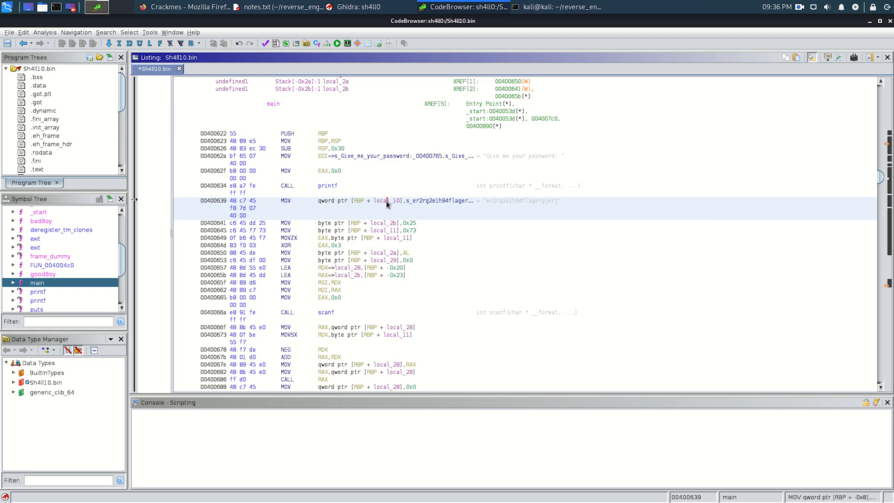
pyautogui.rightClick(387, 202)
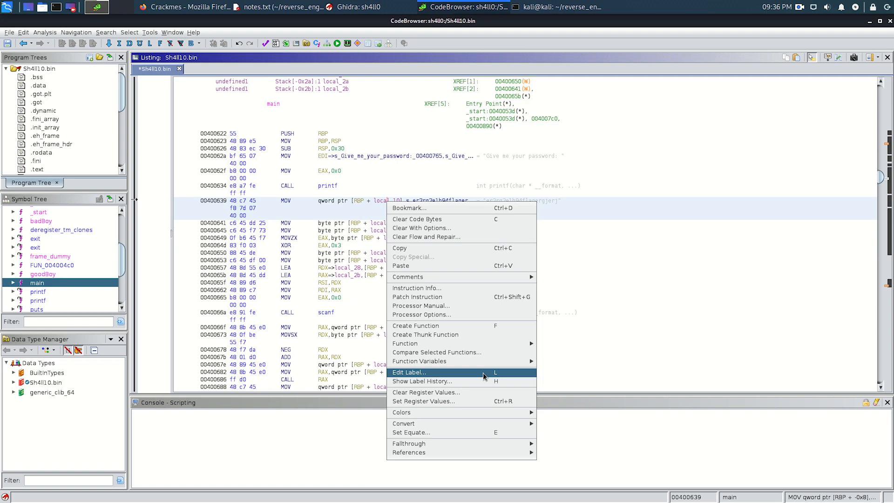
pyautogui.click(495, 373)
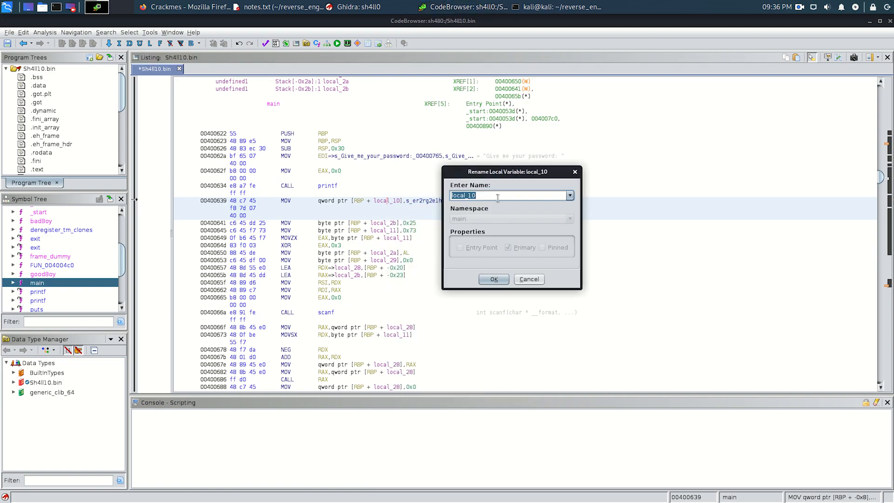
pyautogui.write('flag')
pyautogui.press('Home')
pyautogui.write('not_')
pyautogui.press('Return')
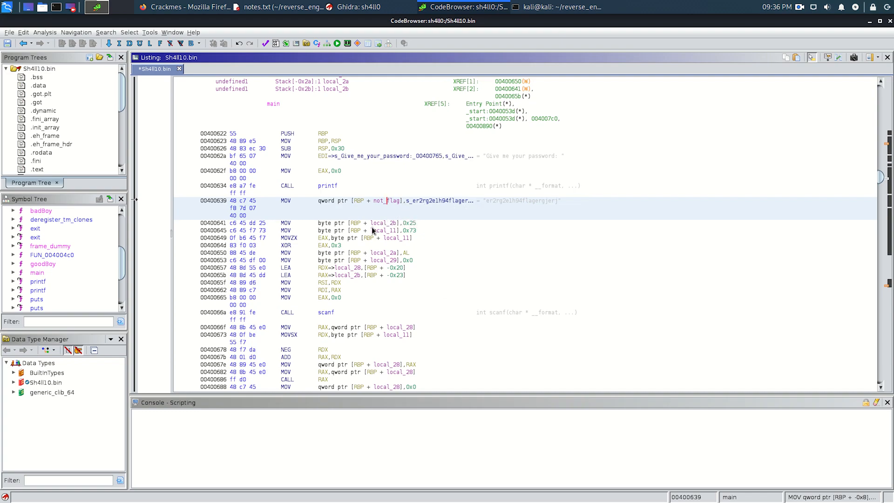
# - Rename the local variable local_2b, assigned at 00400641, to is_0x25
pyautogui.click(388, 222)
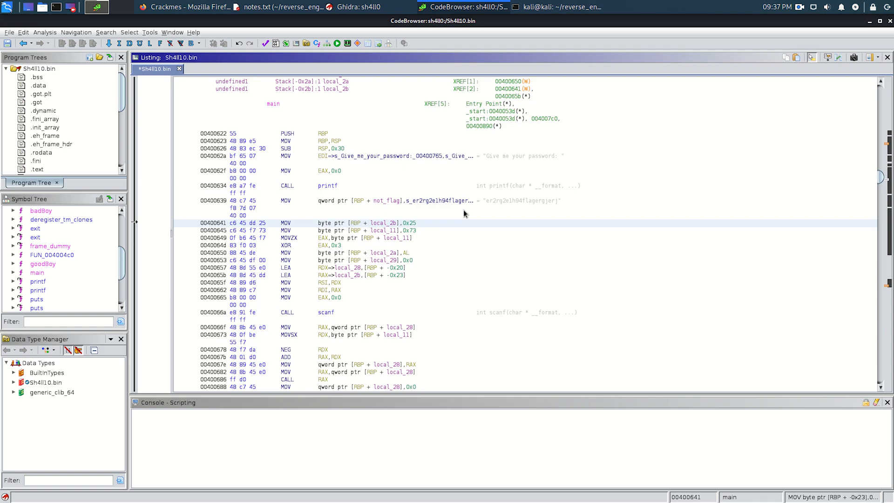
pyautogui.press('l')
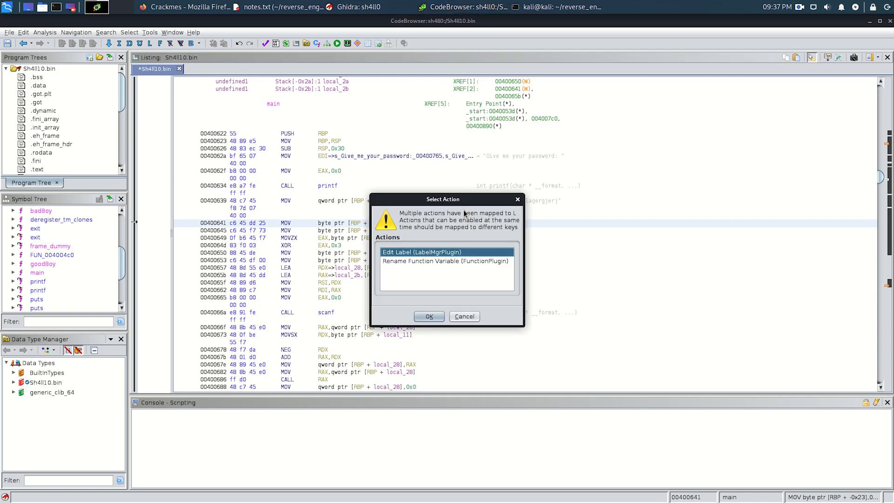
pyautogui.doubleClick(469, 251)
pyautogui.write('is_0x25')
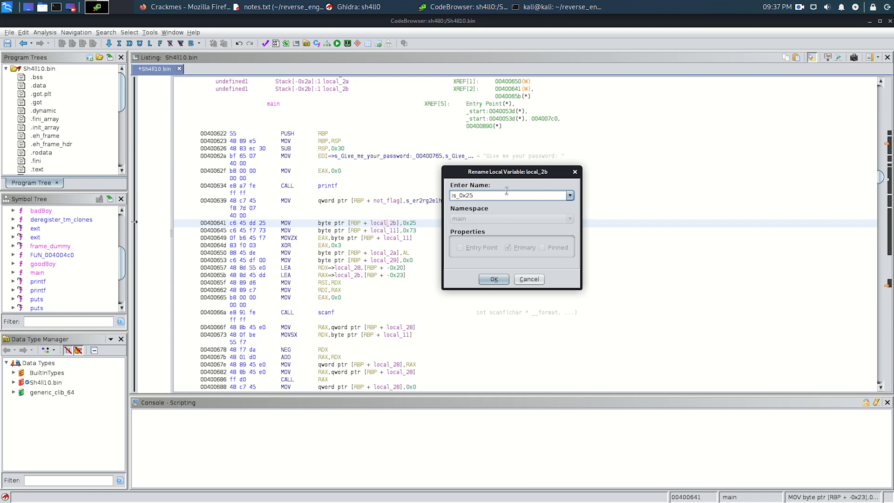
pyautogui.click(494, 279)
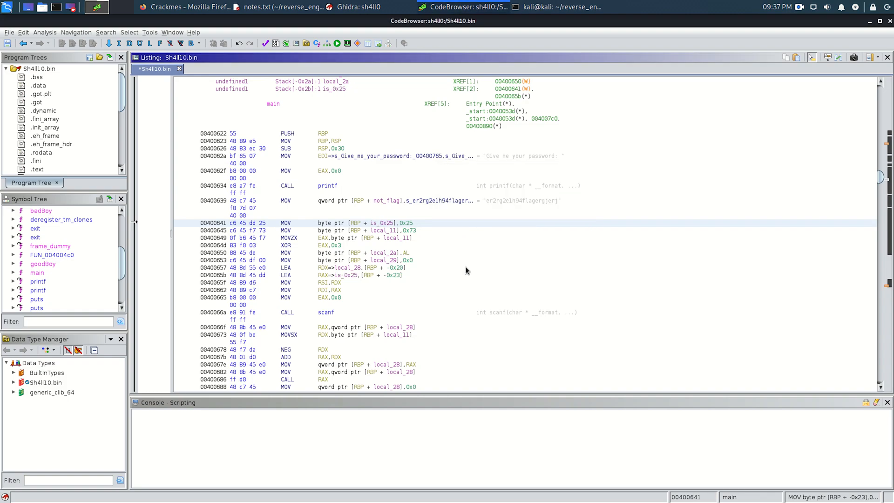
# - Rename the local variable local_11, assigned at 00400645, to is_0x73
pyautogui.click(387, 232)
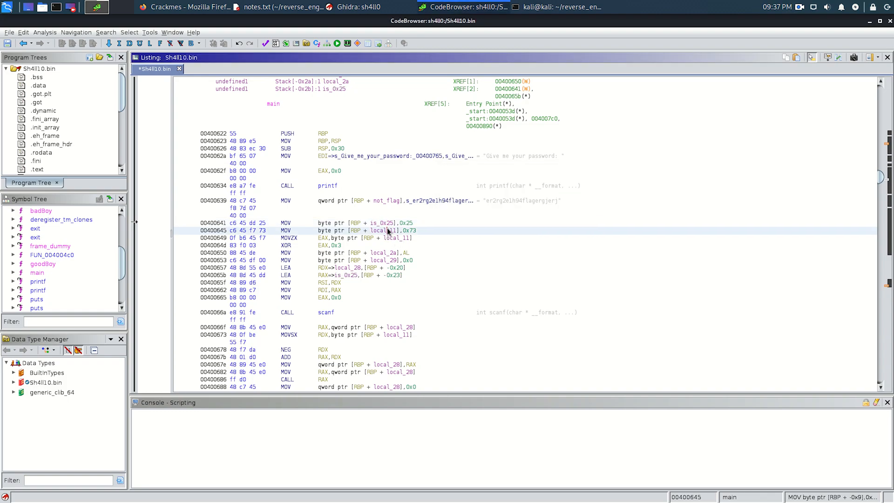
pyautogui.press('l')
pyautogui.press('Return')
pyautogui.write('is_0x73')
pyautogui.press('Return')
# - Switch to notes.txt in the text editor, add the line "EAX = 0x73" below a blank line, and save the file
pyautogui.click(414, 239)
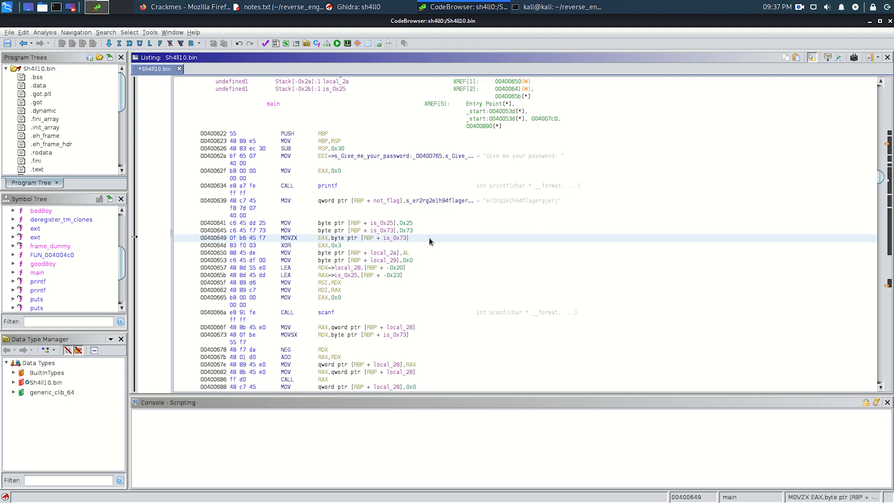
pyautogui.hotkey('alt', 'Tab')
pyautogui.hotkey('alt', 'Tab')
pyautogui.hotkey('alt', 'Tab')
pyautogui.hotkey('alt', 'Tab')
pyautogui.press('Return')
pyautogui.press('Return')
pyautogui.write('EAX = 0X73')
pyautogui.press('BackSpace')
pyautogui.press('BackSpace')
pyautogui.press('BackSpace')
pyautogui.write('x73')
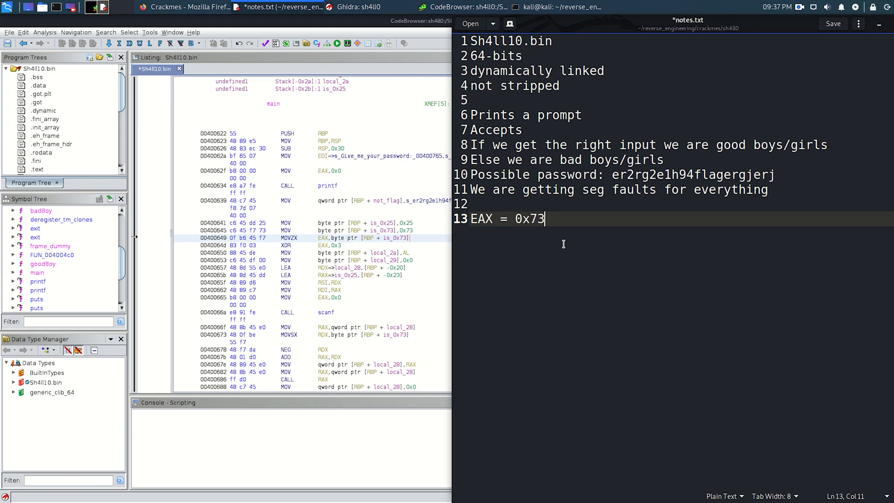
pyautogui.hotkey('ctrl', 's')
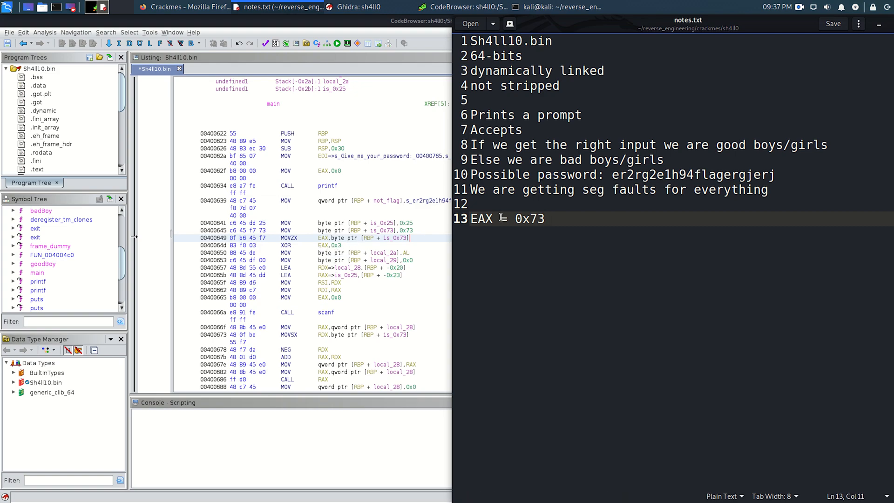
# - Change the noted EAX value to 0x70 to account for the XOR with 0x3, and save notes.txt
pyautogui.press('BackSpace')
pyautogui.write('0')
pyautogui.hotkey('ctrl', 's')
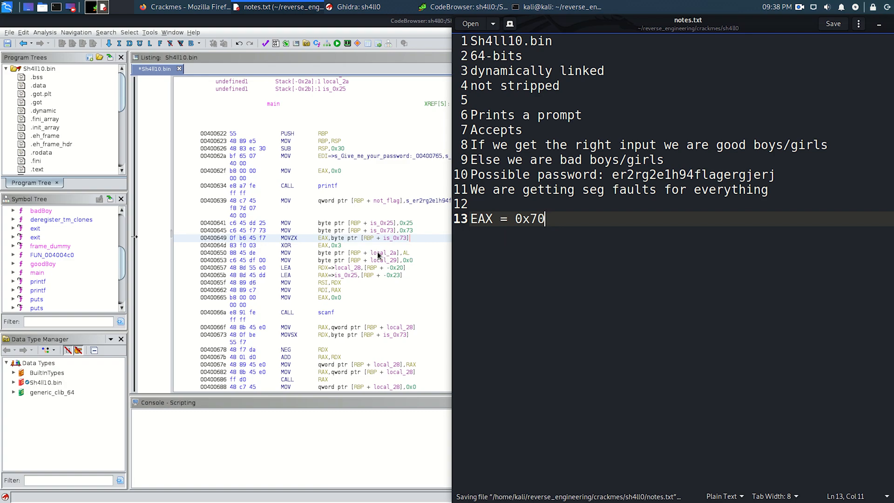
# - Check the noted EAX value, return to Ghidra, and rename local_2a at 00400650 to is_0x70
pyautogui.click(413, 255)
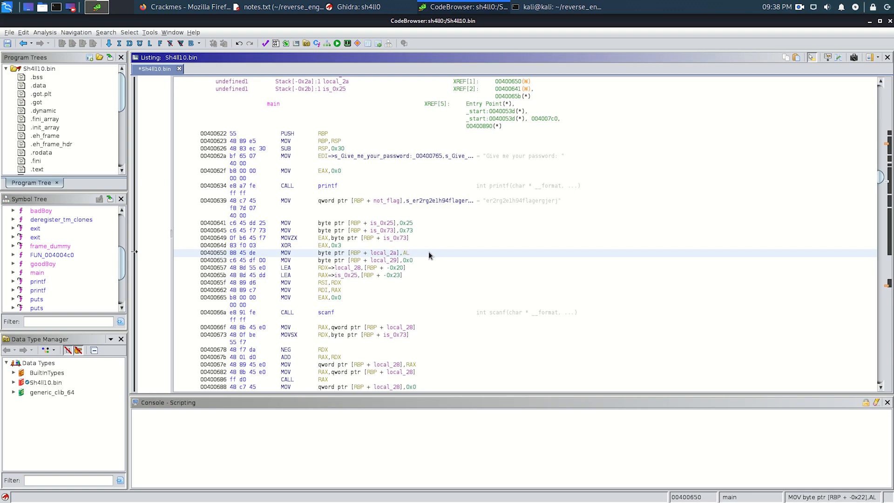
pyautogui.hotkey('alt', 'Tab')
pyautogui.moveTo(553, 219); pyautogui.dragTo(518, 219)
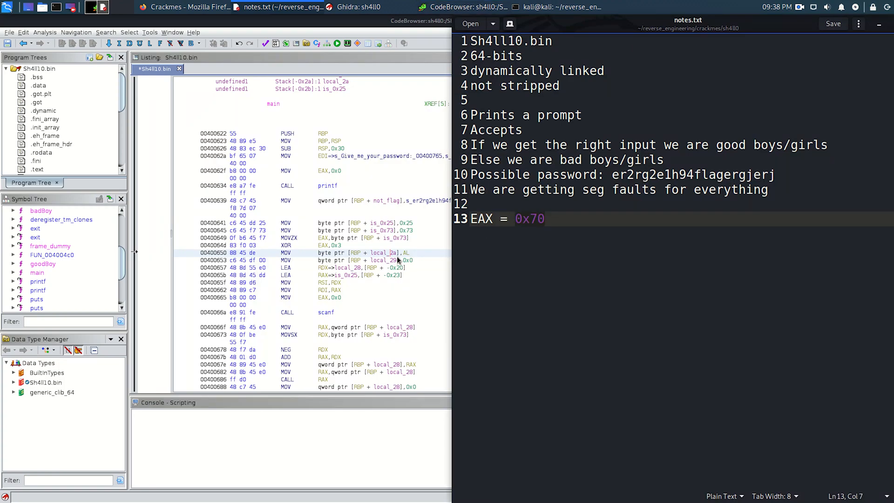
pyautogui.click(381, 254)
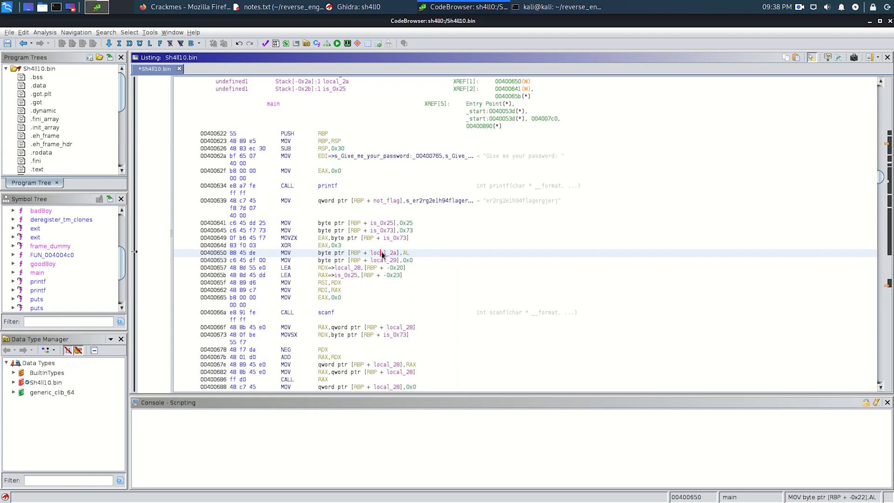
pyautogui.press('l')
pyautogui.press('Return')
pyautogui.write('is_0x70')
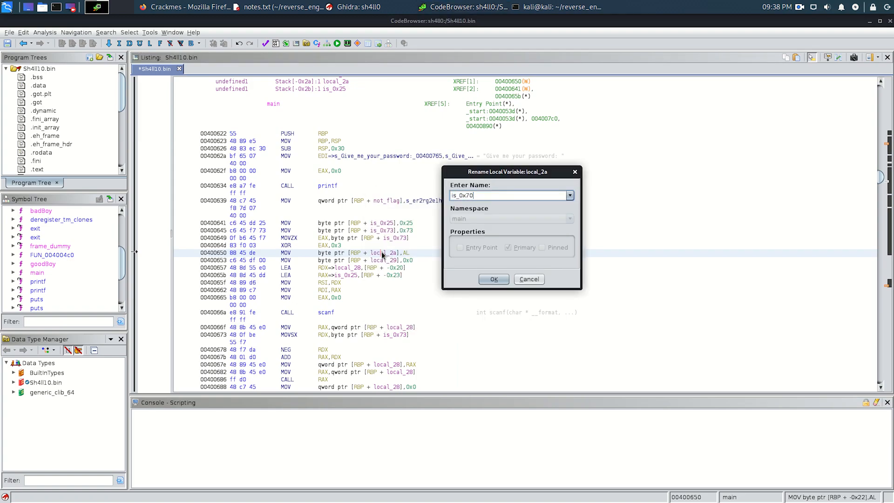
pyautogui.press('Return')
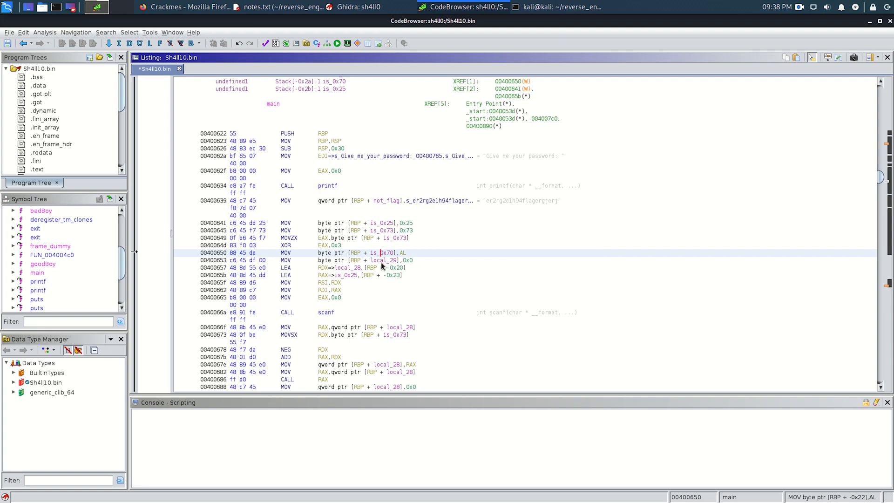
# - Rename the local variable local_29, assigned at 00400653, to is_0x0
pyautogui.click(383, 261)
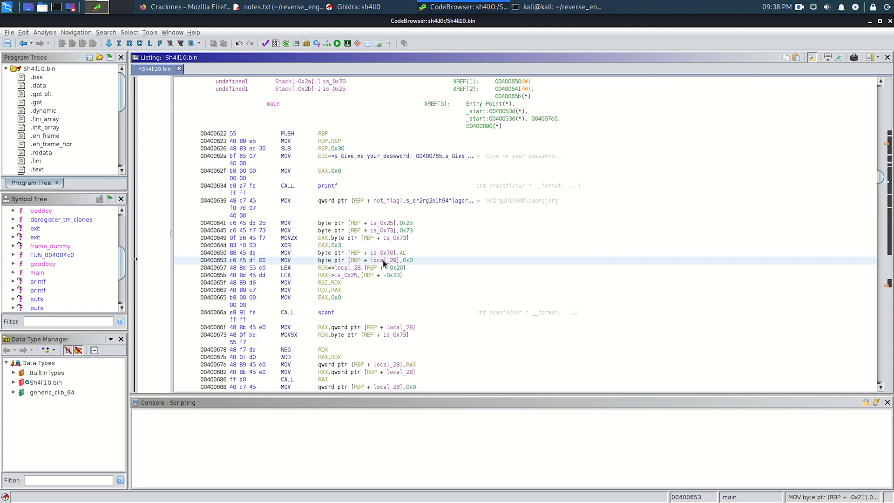
pyautogui.press('l')
pyautogui.press('Return')
pyautogui.write('is_')
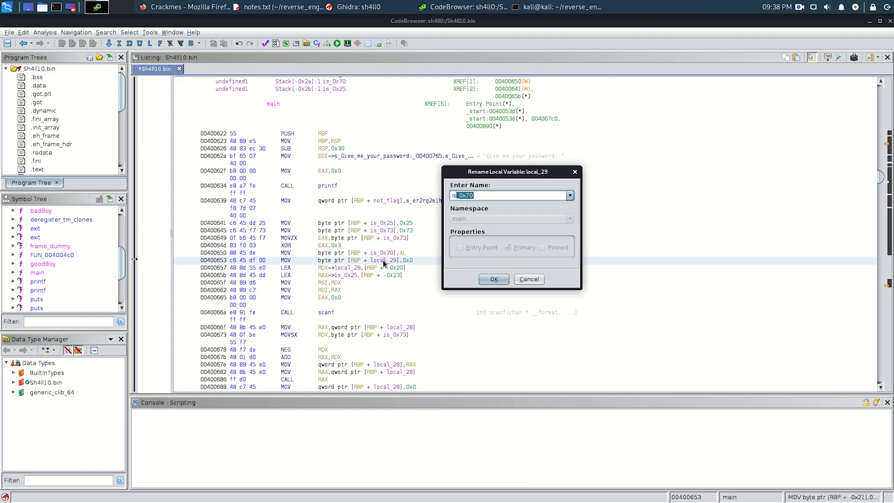
pyautogui.write('0x0')
pyautogui.press('Return')
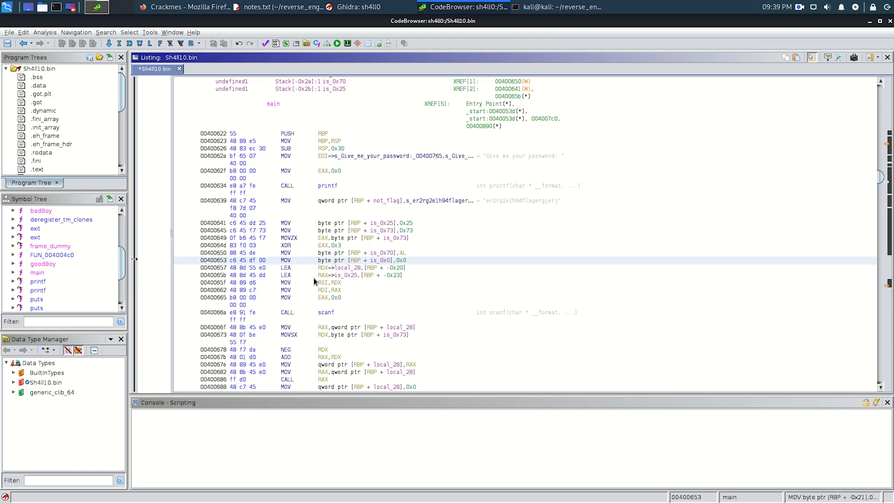
# - Switch to notes.txt in the text editor and add the line "RDX = local_28" below the EAX entry
pyautogui.hotkey('alt', 'Tab')
pyautogui.press('Return')
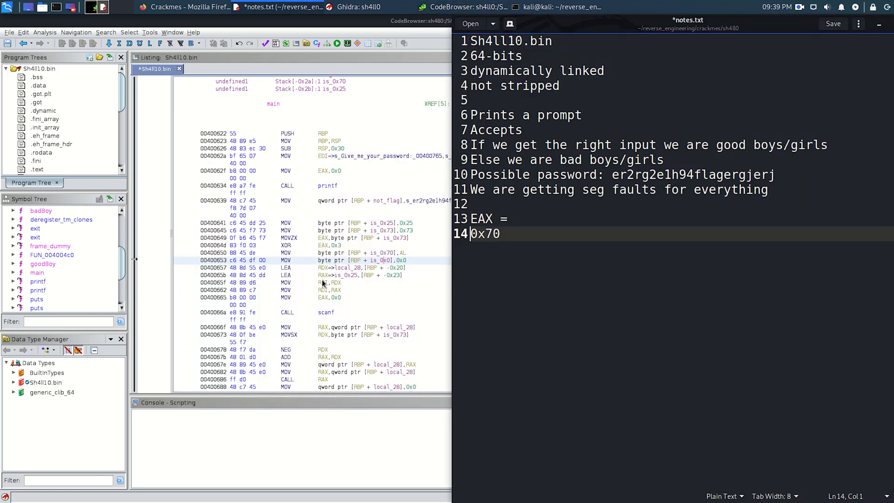
pyautogui.press('BackSpace')
pyautogui.press('End')
pyautogui.press('Return')
pyautogui.write('rda')
pyautogui.press('BackSpace')
pyautogui.press('BackSpace')
pyautogui.press('BackSpace')
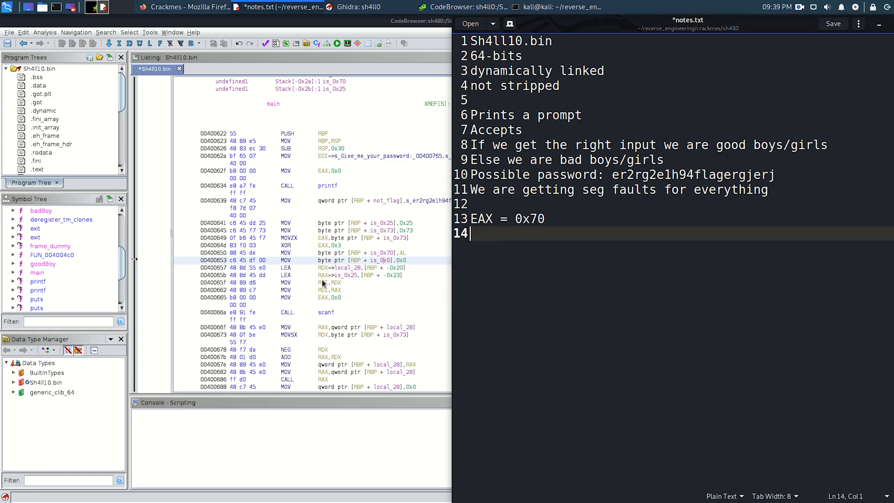
pyautogui.write('RDX = local')
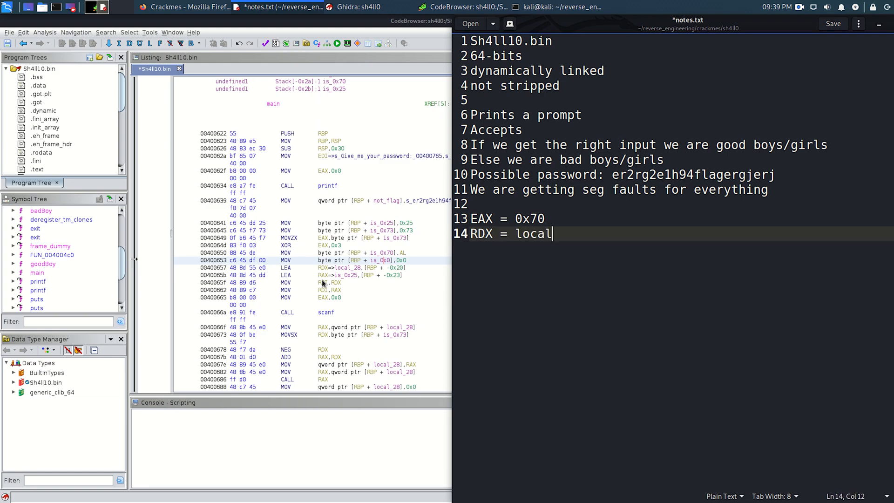
pyautogui.write('_28')
pyautogui.press('Return')
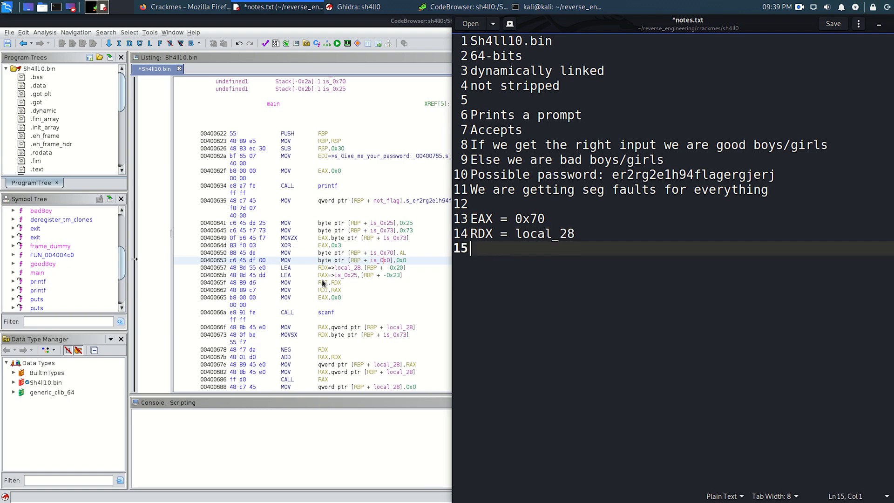
# - Add the line "RAX = is_0x25" below the RDX entry and save notes.txt
pyautogui.write('RAX = is_')
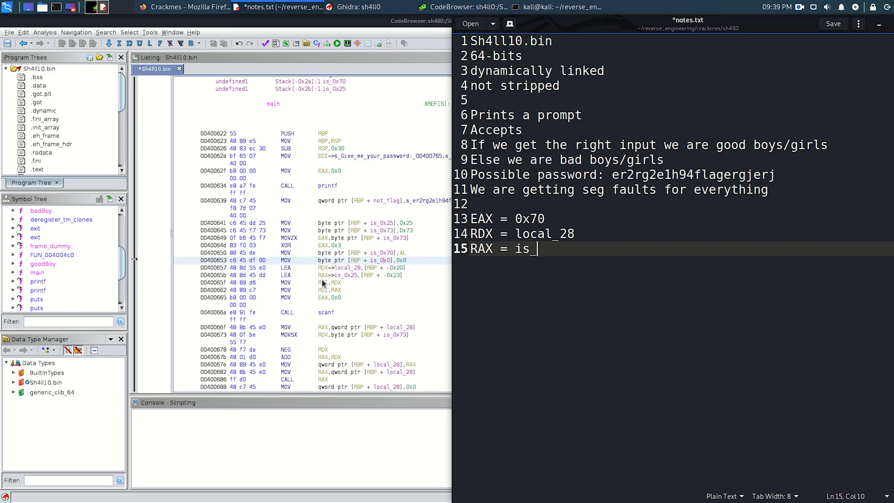
pyautogui.write('0x25')
pyautogui.hotkey('ctrl', 's')
# - Review the moves at 0040065f and 00400662, add the lines "RSI = RDX" and "RDI = RAX" to notes.txt, and save
pyautogui.click(295, 286)
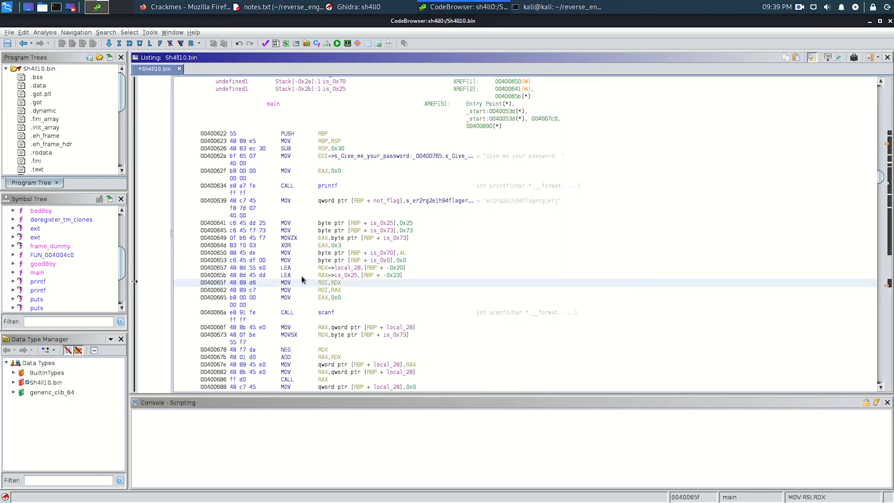
pyautogui.click(350, 291)
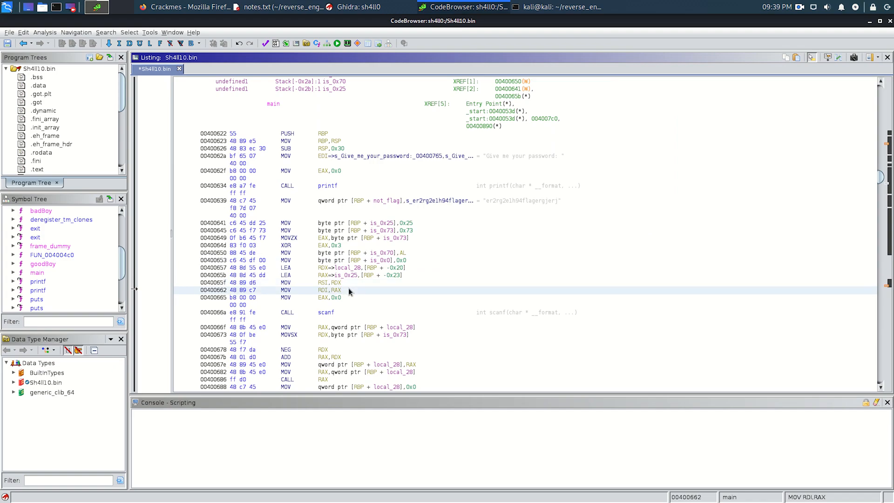
pyautogui.hotkey('alt', 'Tab')
pyautogui.press('Return')
pyautogui.write('RSI')
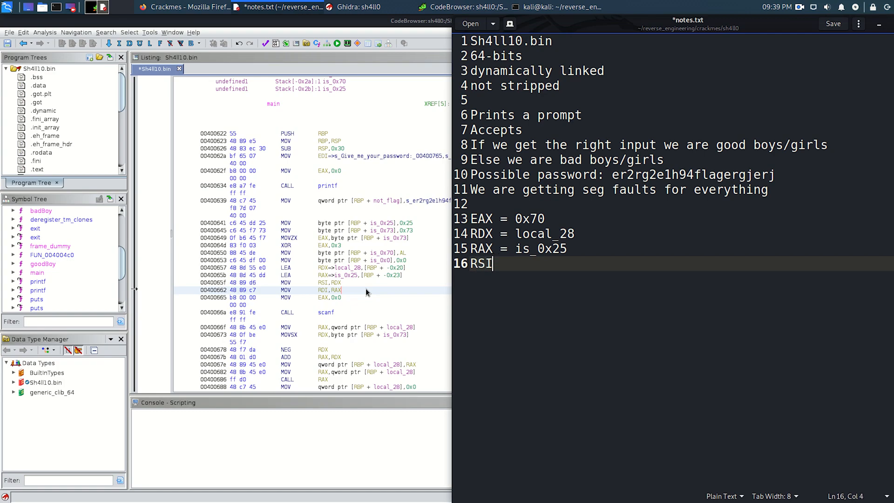
pyautogui.write(' = RDX')
pyautogui.press('Return')
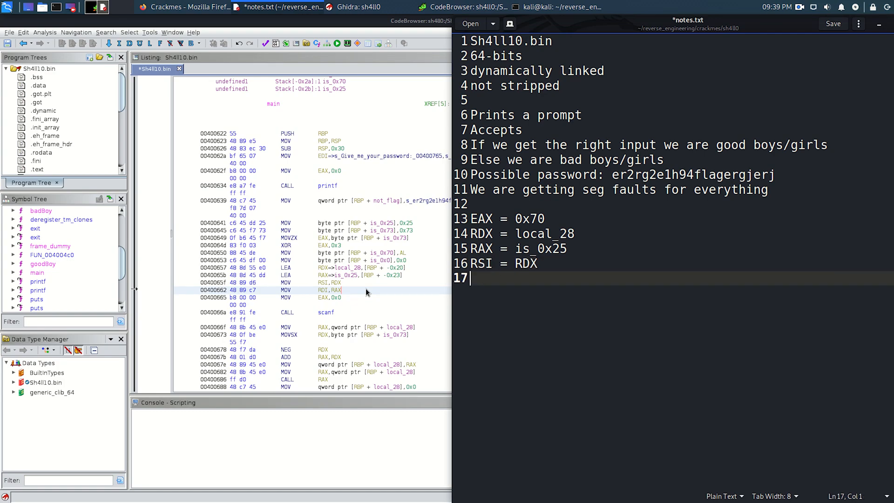
pyautogui.write('RDI = RAX')
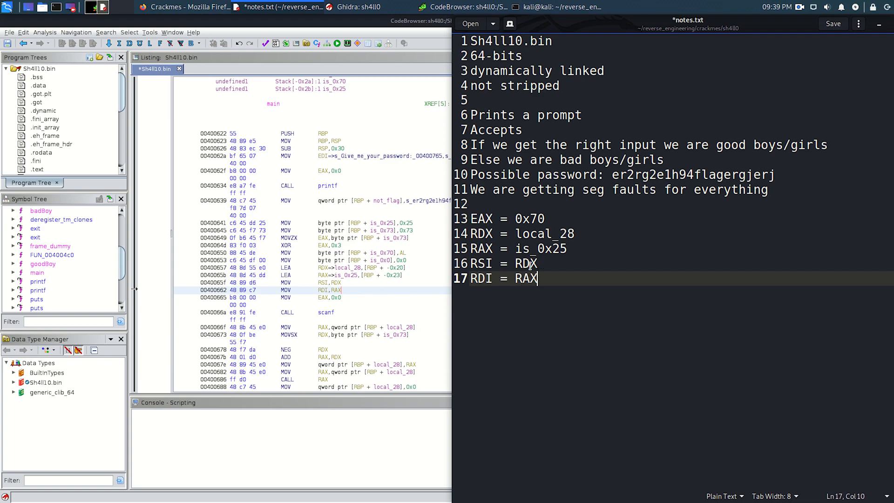
pyautogui.hotkey('ctrl', 's')
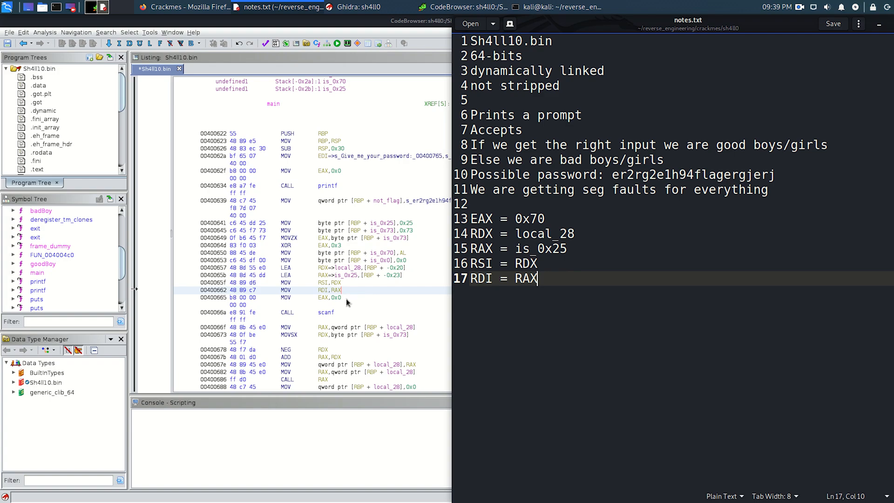
# - Add the line "EAX = 0" below the RDI entry and save notes.txt
pyautogui.press('Return')
pyautogui.write('EAX = ')
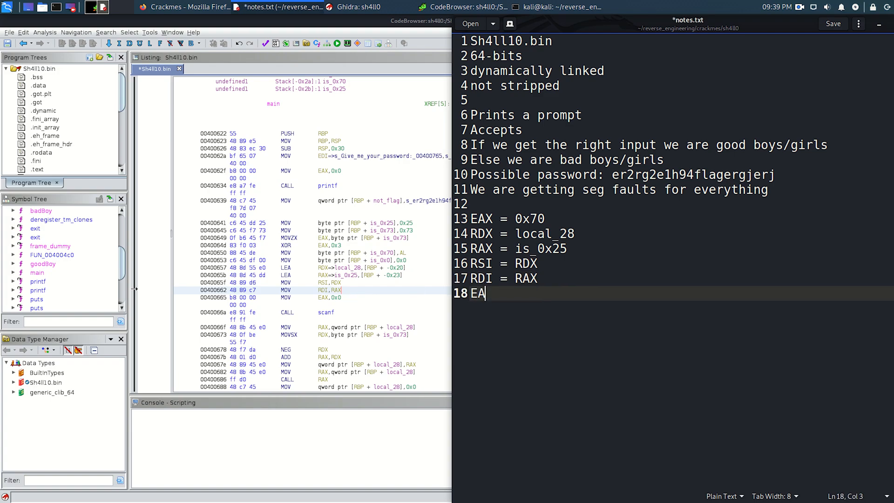
pyautogui.write('0')
pyautogui.hotkey('ctrl', 's')
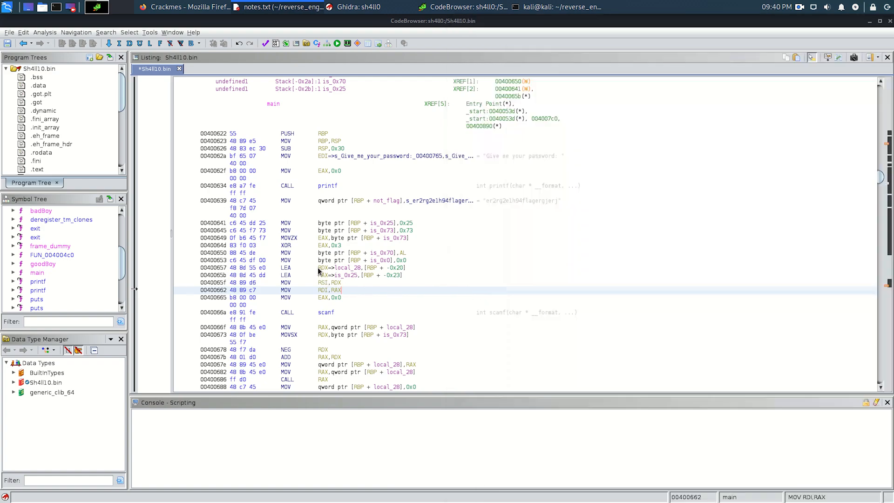
# - Return to Ghidra, review the instructions preceding the scanf call, and rename local_28 at 00400657 to user_input
pyautogui.click(319, 269)
pyautogui.moveTo(319, 270); pyautogui.dragTo(338, 299)
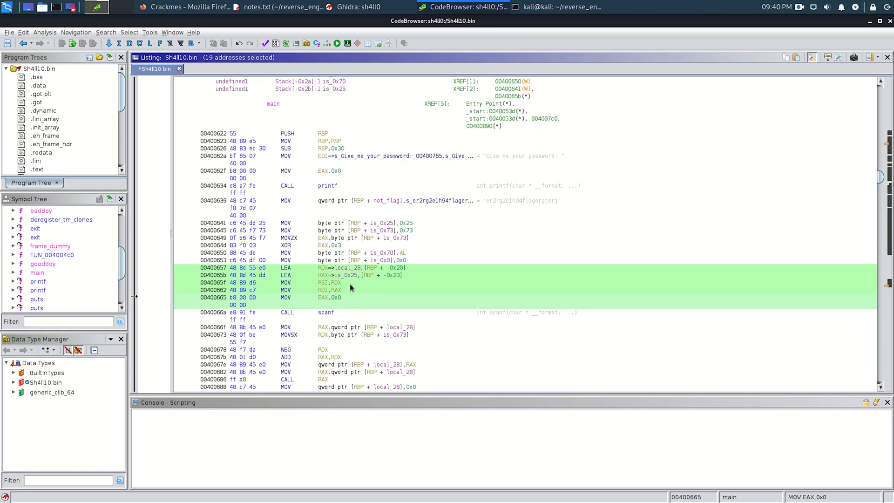
pyautogui.click(327, 293)
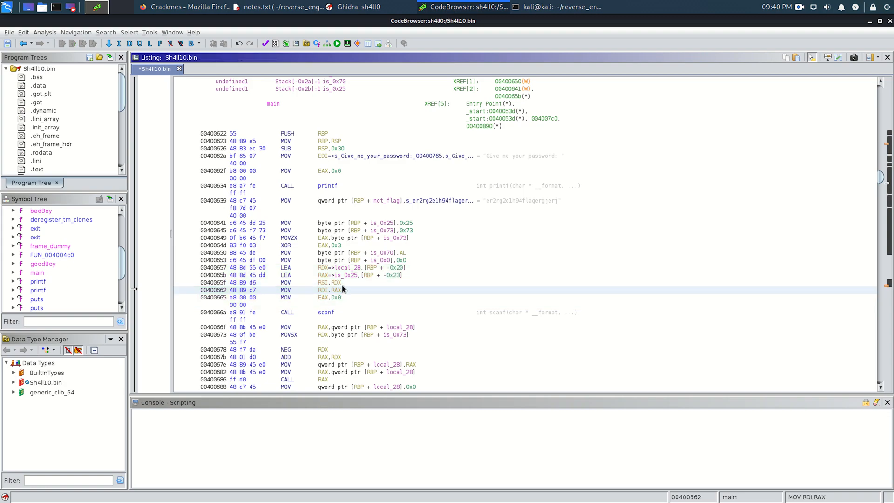
pyautogui.click(343, 285)
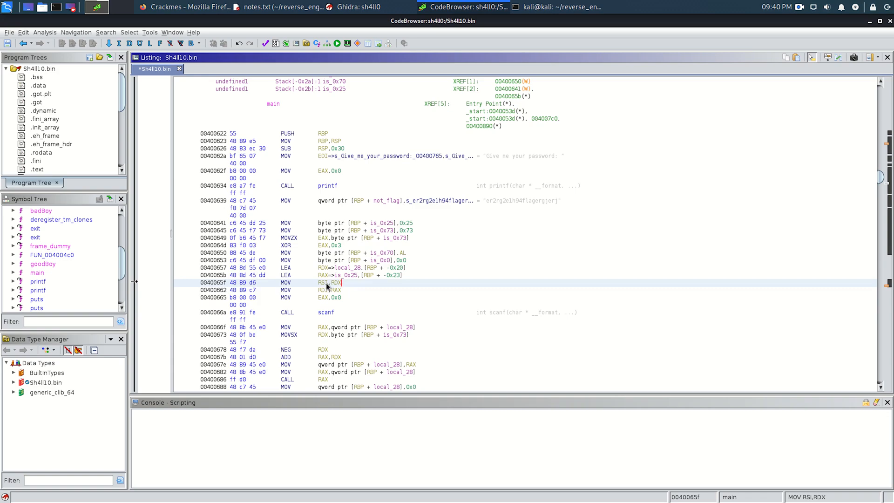
pyautogui.click(365, 268)
pyautogui.write('l')
pyautogui.write('user_input')
pyautogui.press('Return')
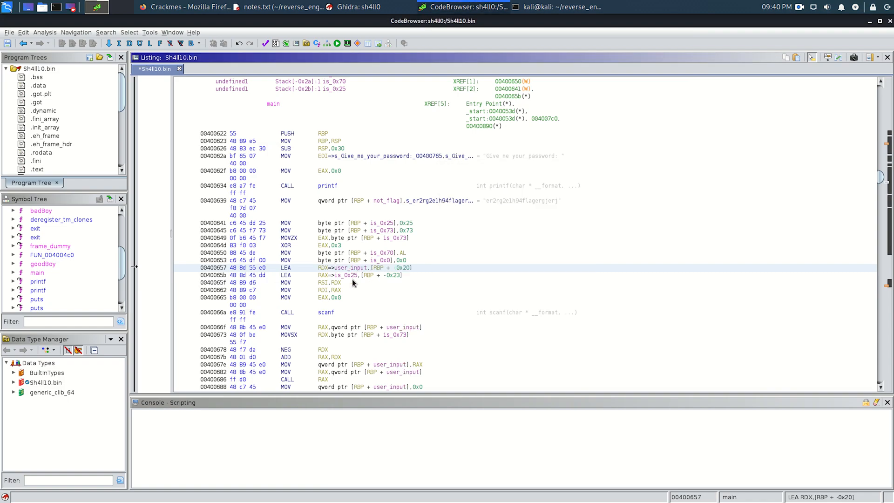
# - Rename the variable is_0x25, loaded into RAX at 0040065b, to format_specifier
pyautogui.click(342, 276)
pyautogui.write('lformat_specifier')
pyautogui.press('Return')
# - Switch to notes.txt, set the RDX entry to user_input and the RAX entry to format_specifier, and save
pyautogui.hotkey('alt', 'Tab')
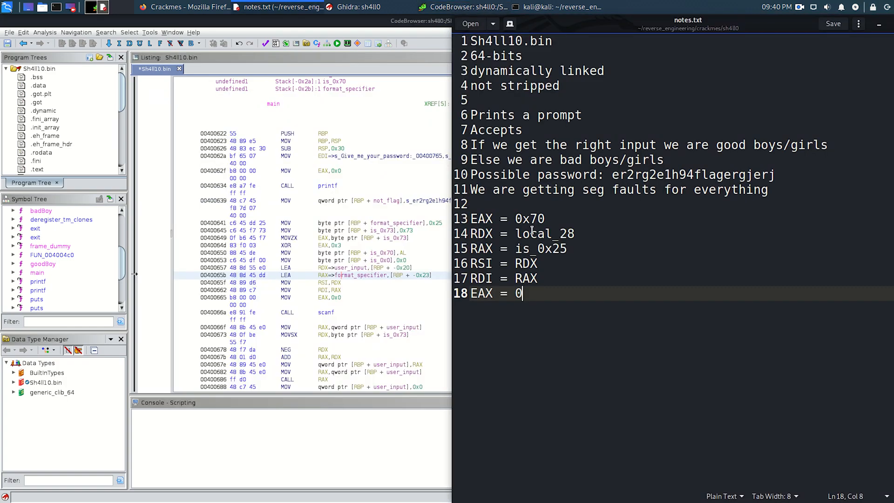
pyautogui.click(515, 234)
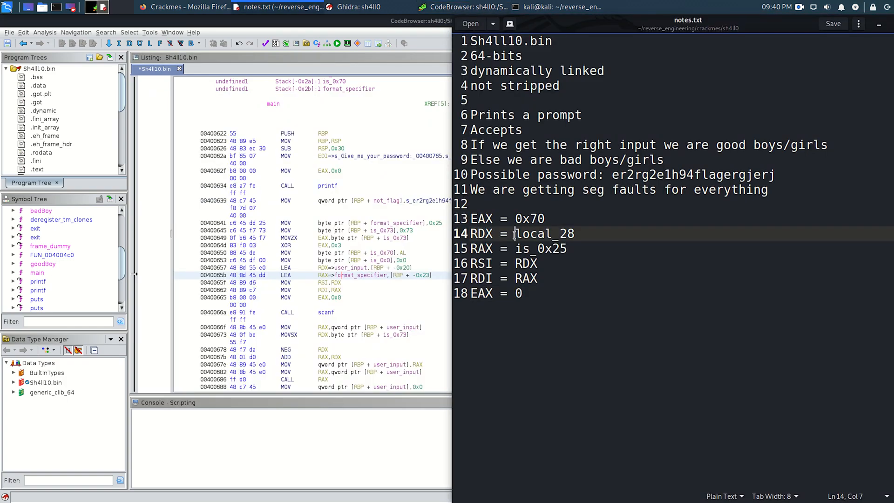
pyautogui.hotkey('shift', 'End')
pyautogui.write('user_input')
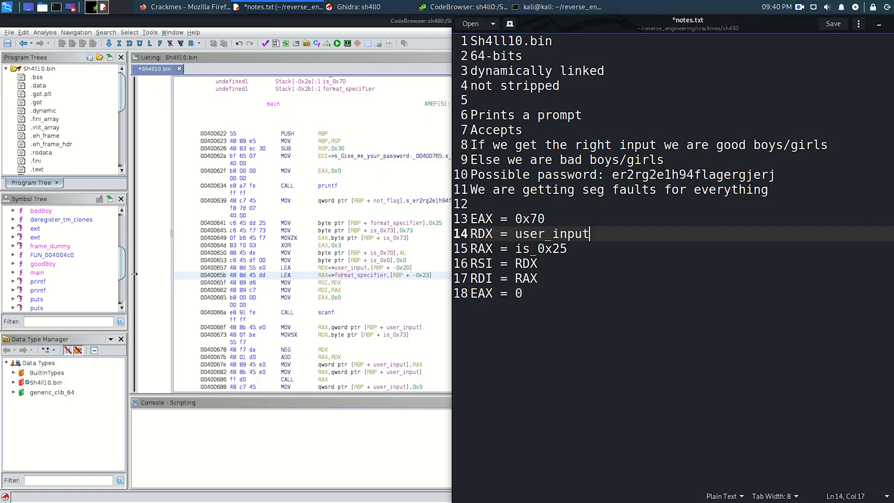
pyautogui.press('Down')
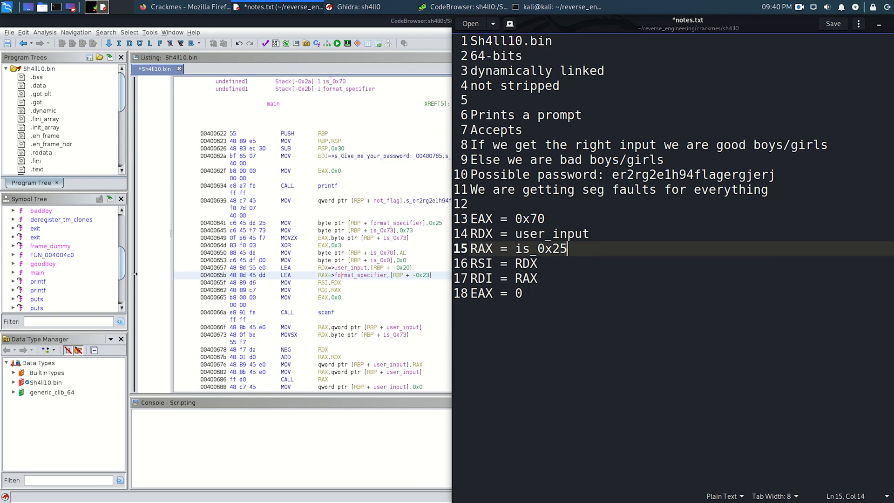
pyautogui.hotkey('ctrl', 'shift', 'Left')
pyautogui.write('fo')
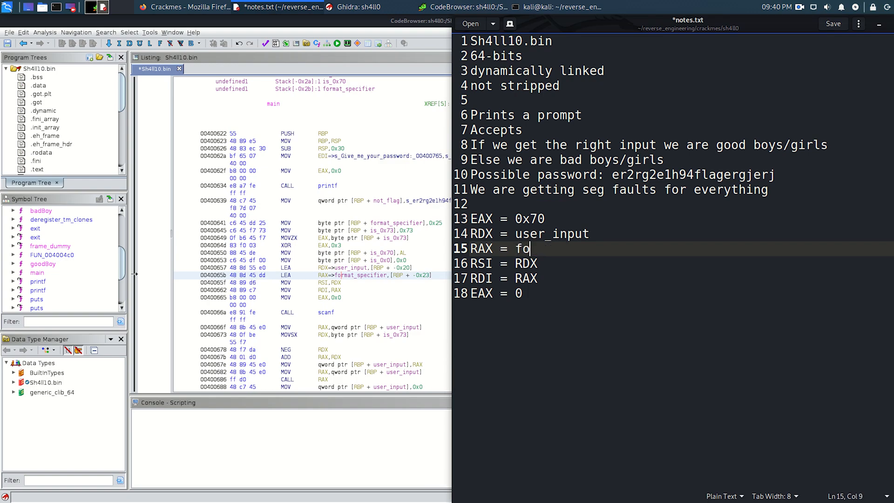
pyautogui.write('rmat_specifier')
pyautogui.hotkey('ctrl', 's')
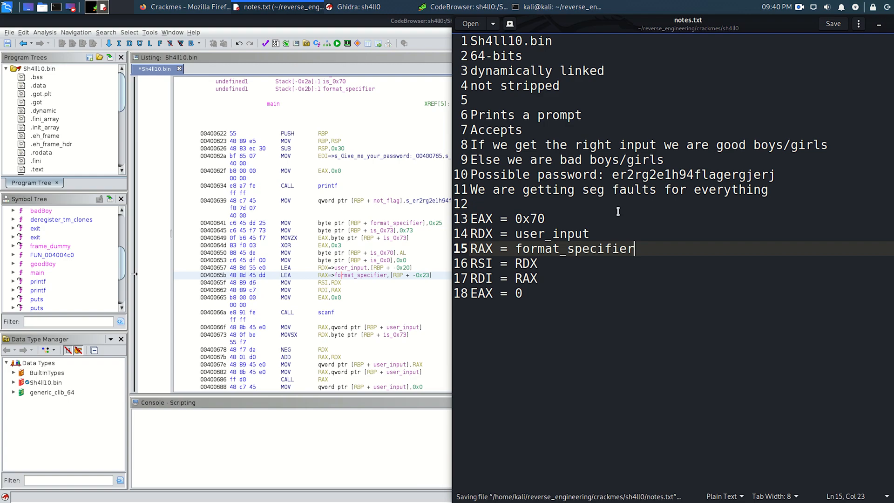
# - Append the comment "// user_input" to the RSI line and "// format_specifier" to the RDI line, and save the notes
pyautogui.click(542, 262)
pyautogui.write('// ')
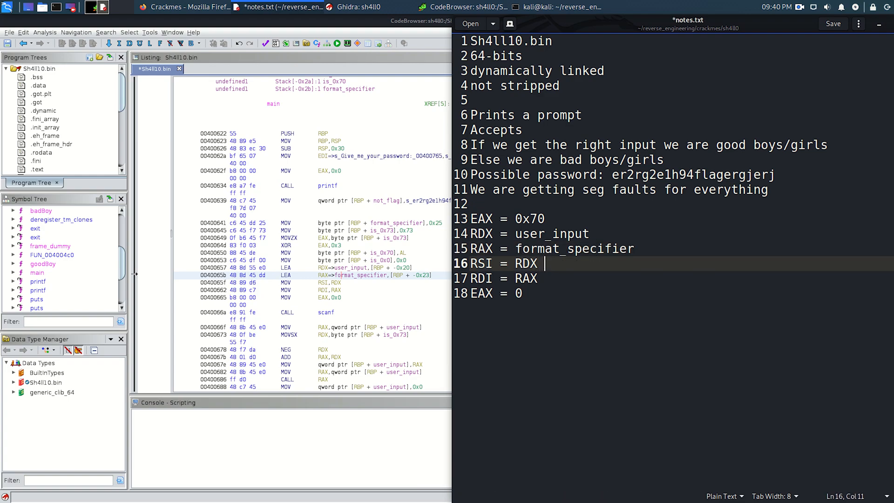
pyautogui.write('user_input')
pyautogui.press('Down')
pyautogui.write('// formac')
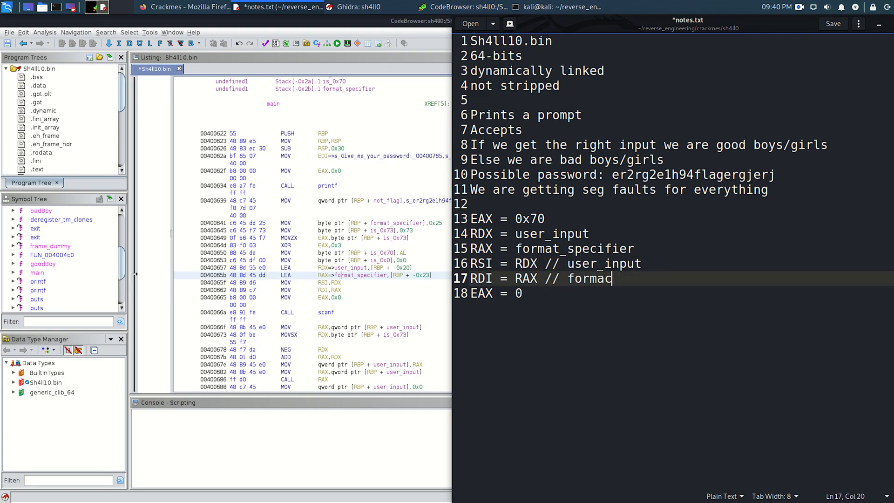
pyautogui.press('BackSpace')
pyautogui.write('t_specifier')
pyautogui.hotkey('ctrl', 's')
pyautogui.click(545, 292)
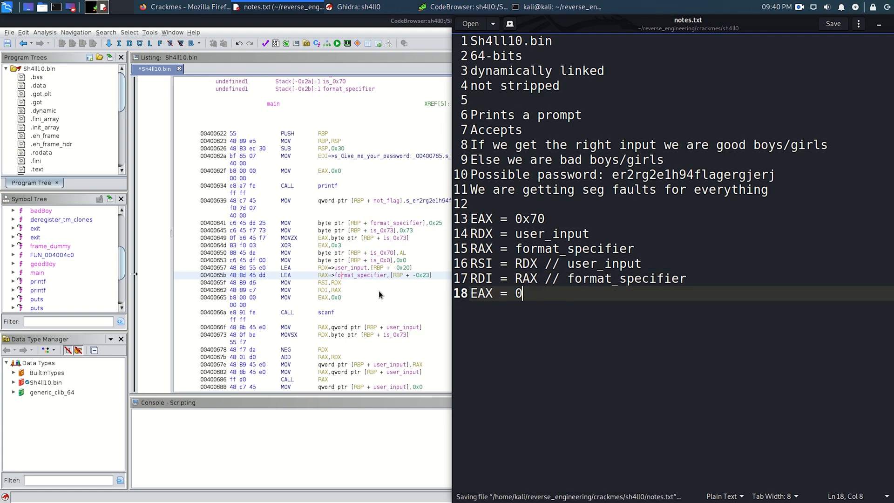
# - Examine the code after the scanf call in Ghidra and add "RAX = user_input //" to notes.txt beneath a blank line
pyautogui.click(366, 303)
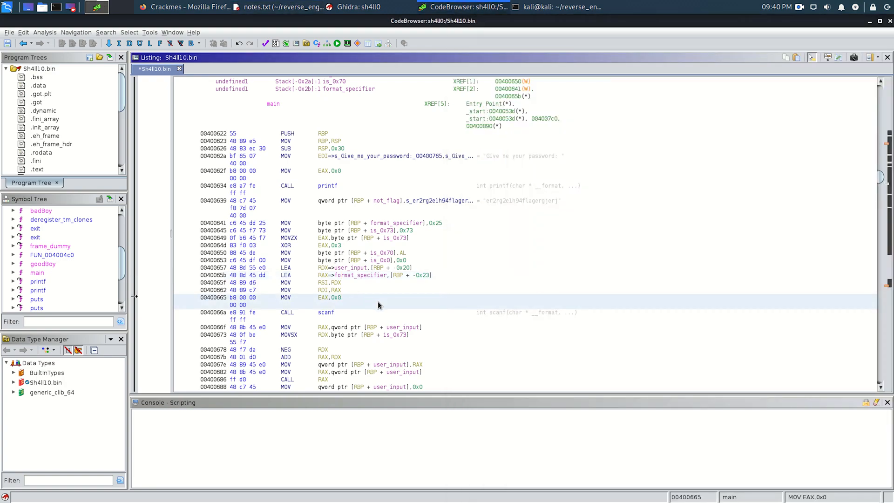
pyautogui.scroll(-1, 384, 304)
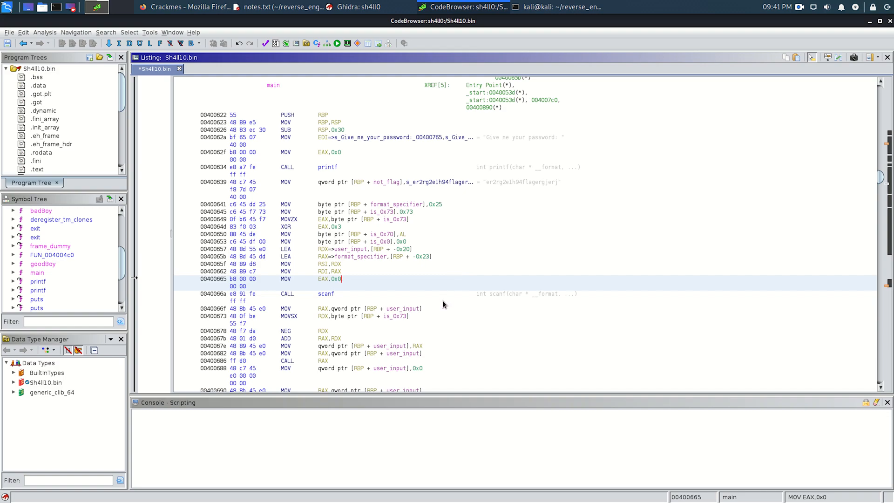
pyautogui.scroll(-2, 442, 303)
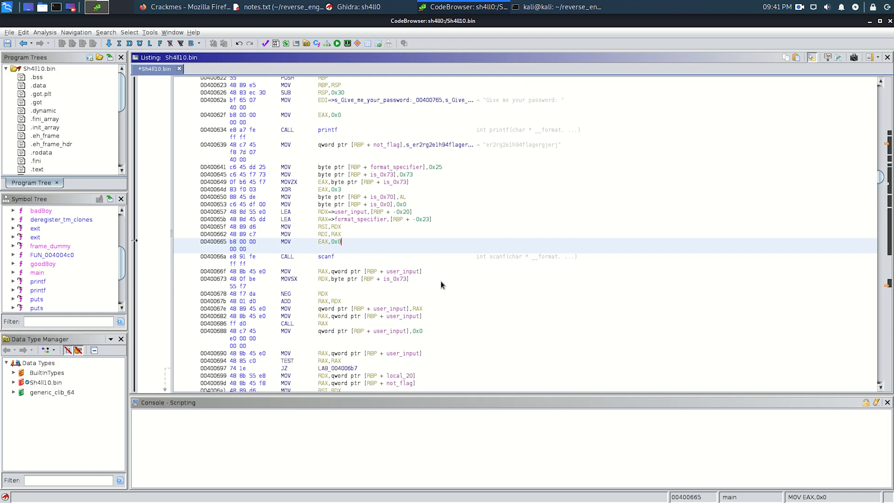
pyautogui.hotkey('alt', 'Tab')
pyautogui.press('Return')
pyautogui.press('Return')
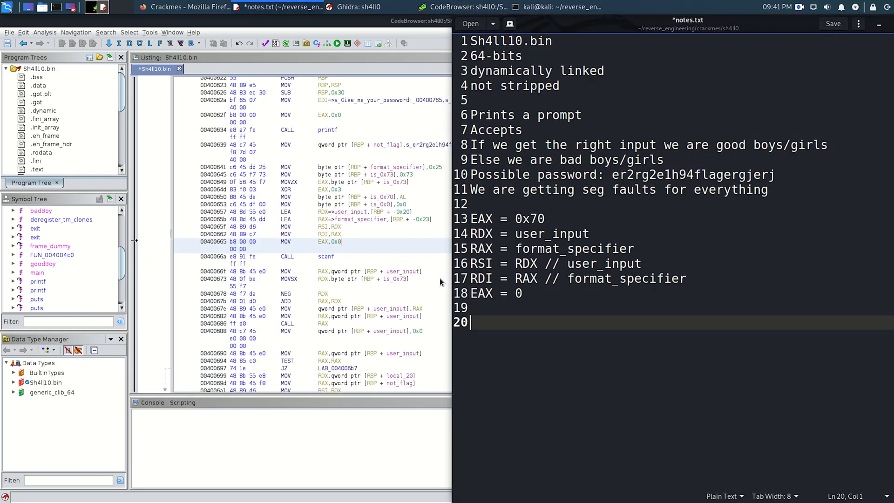
pyautogui.hotkey('ctrl', 's')
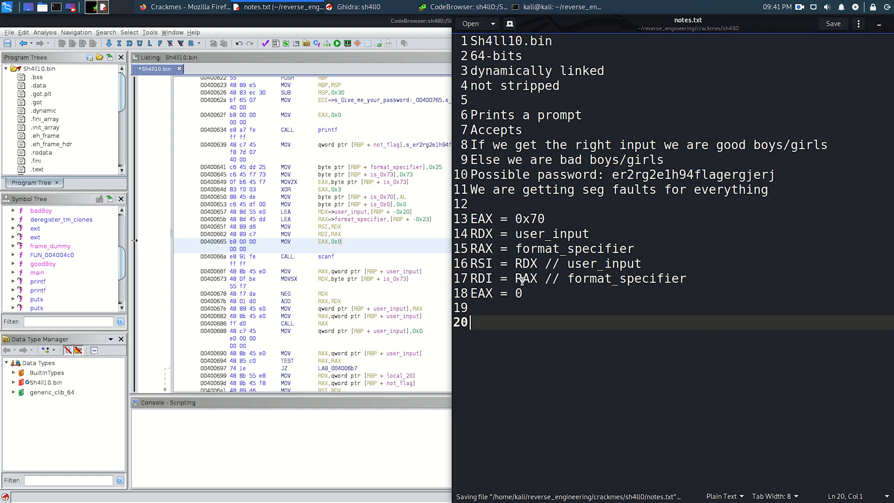
pyautogui.write('RAX = user_input //')
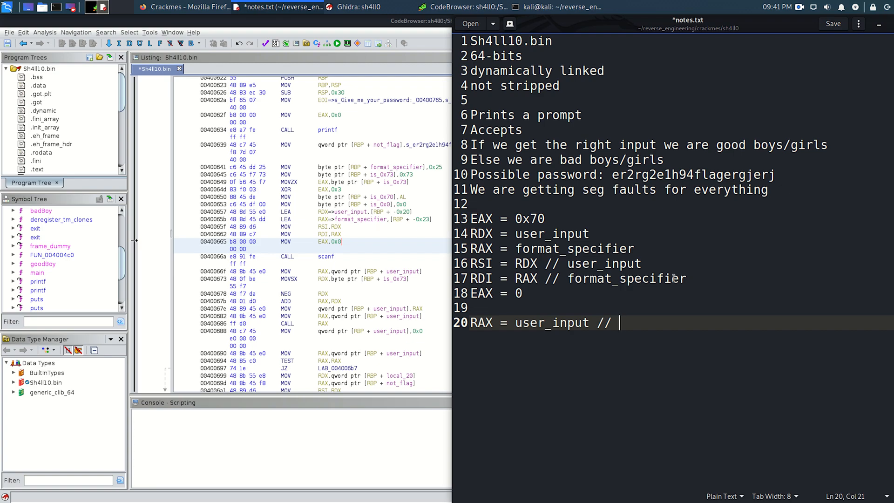
# - Copy the possible password from line 10 into the comment on the new RAX line and start another line
pyautogui.doubleClick(666, 173)
pyautogui.hotkey('ctrl', 'c')
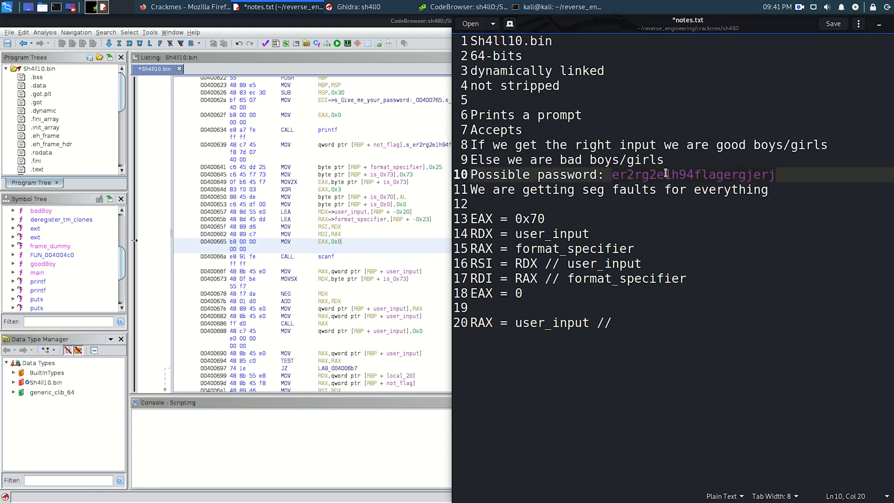
pyautogui.click(666, 321)
pyautogui.hotkey('ctrl', 'v')
pyautogui.press('Return')
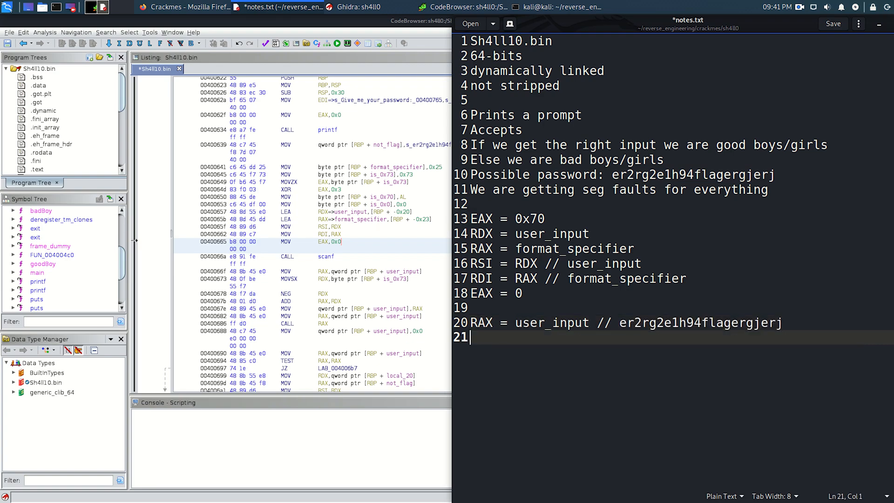
# - Add the line "RDX = 0x73" below the new RAX entry
pyautogui.write('RDX = 0x')
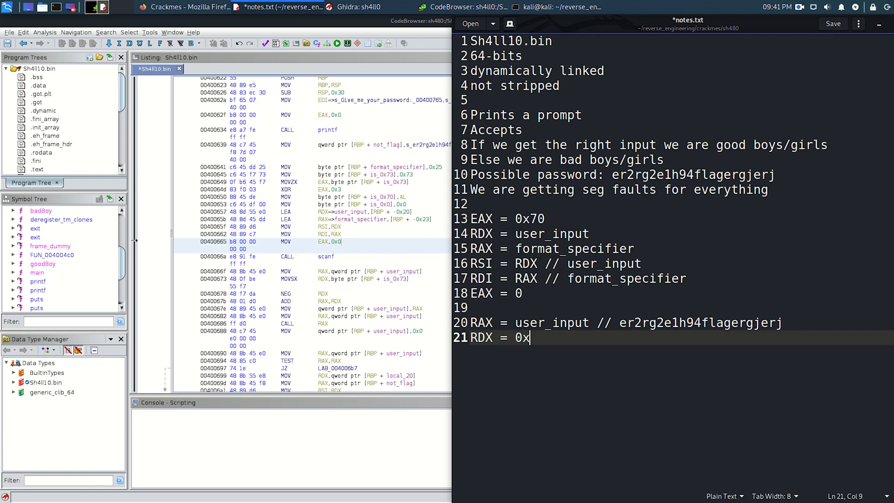
pyautogui.write('73')
pyautogui.press('Return')
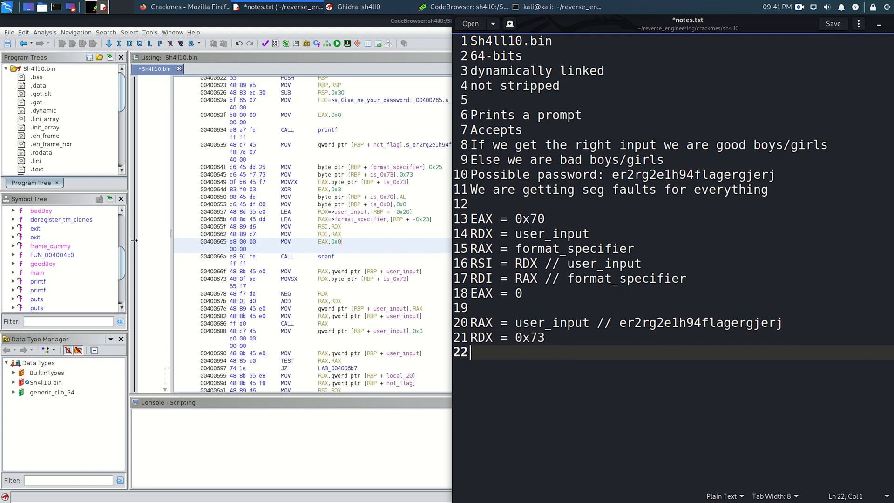
# - Change the new RDX entry to -0x73 and insert an empty line below it
pyautogui.press('Up')
pyautogui.press('End')
pyautogui.press('Left')
pyautogui.press('Left')
pyautogui.press('Left')
pyautogui.press('Left')
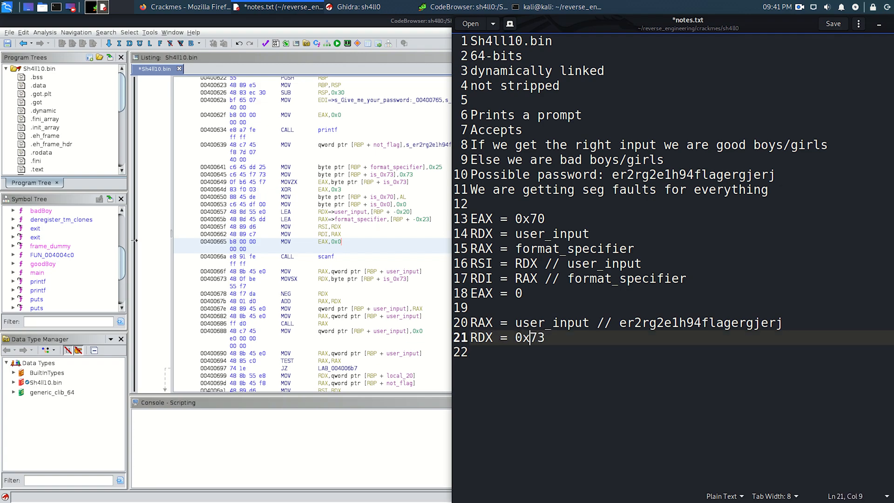
pyautogui.write('-')
pyautogui.press('End')
pyautogui.press('Return')
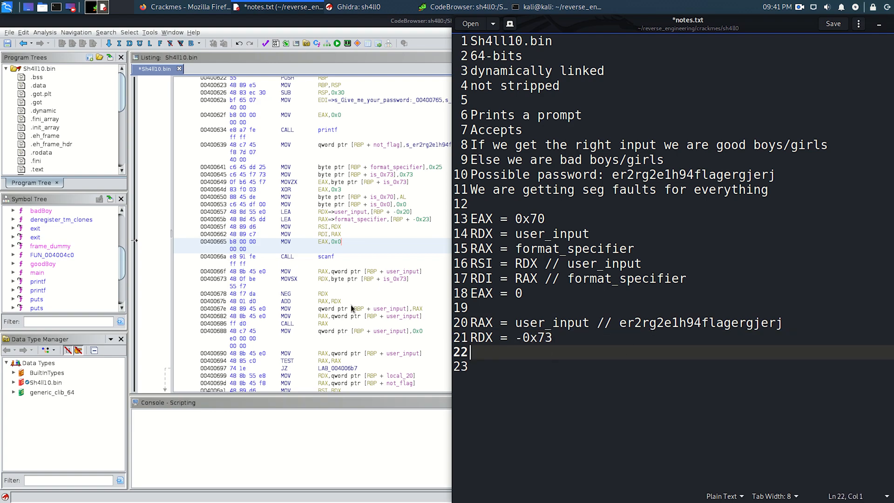
# - Check the NEG and ADD instructions after scanf in Ghidra and add the line "RAX = RAX - RDX" to notes.txt
pyautogui.click(333, 293)
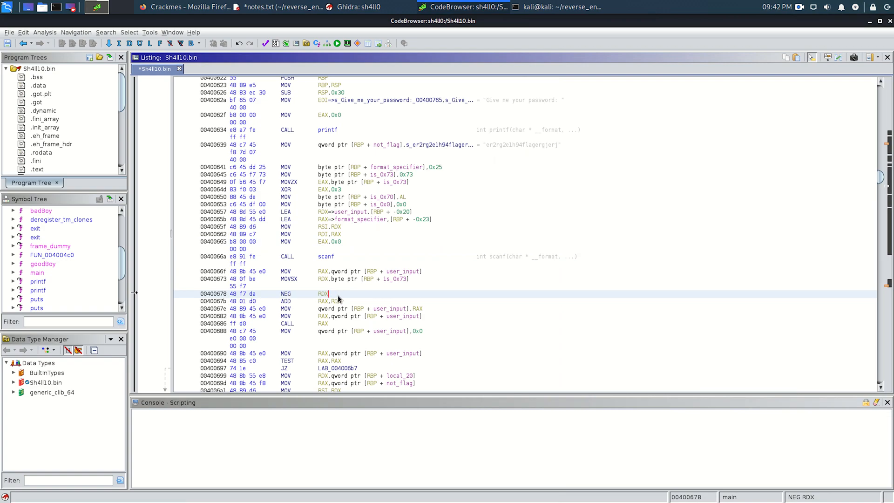
pyautogui.hotkey('alt', 'Tab')
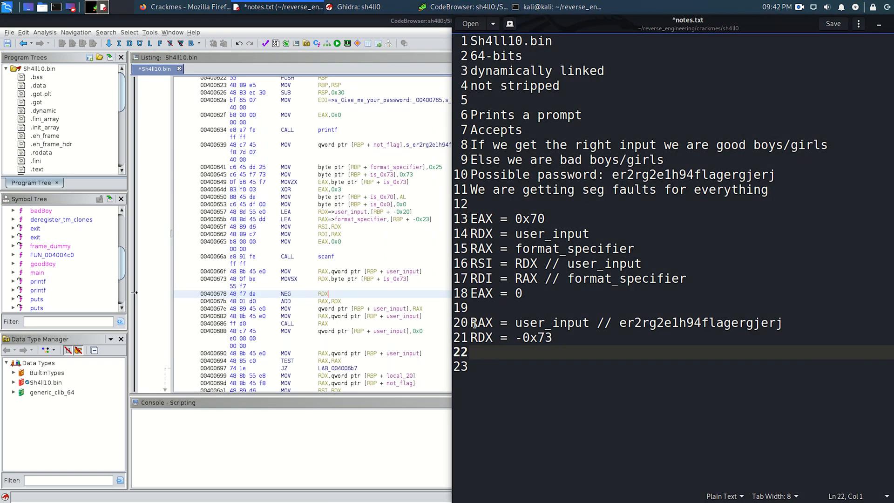
pyautogui.click(350, 304)
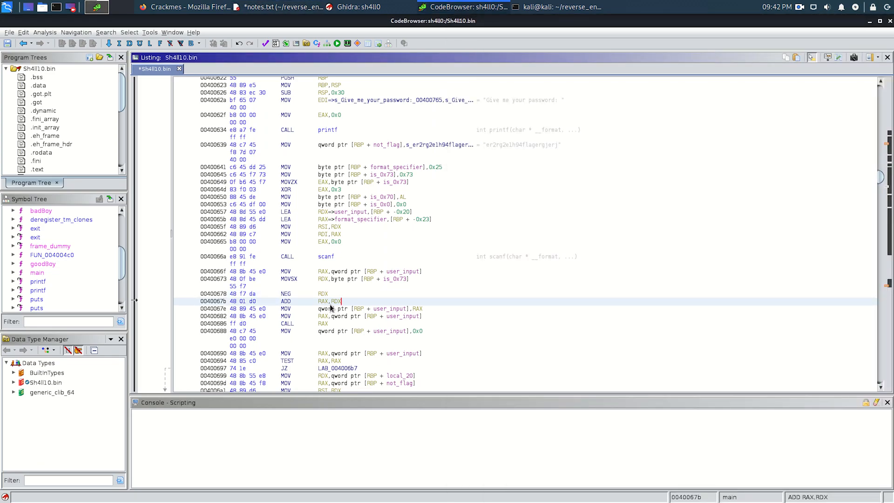
pyautogui.hotkey('alt', 'Tab')
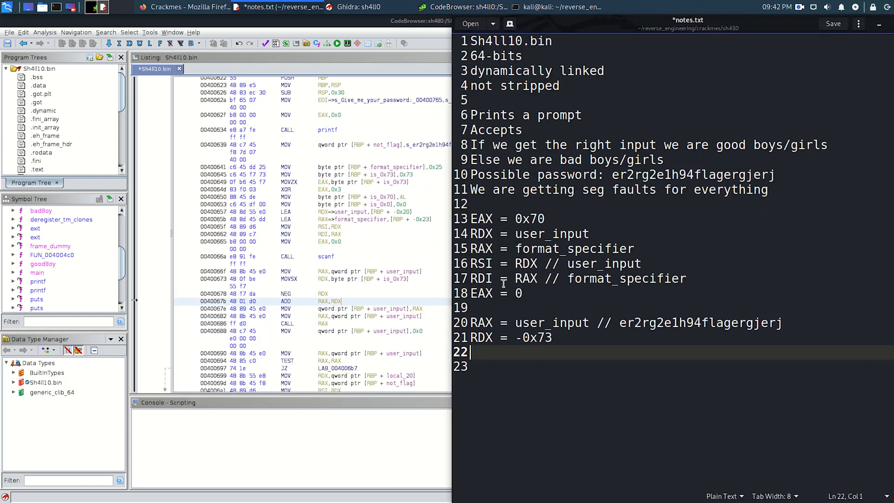
pyautogui.write('RAX = ')
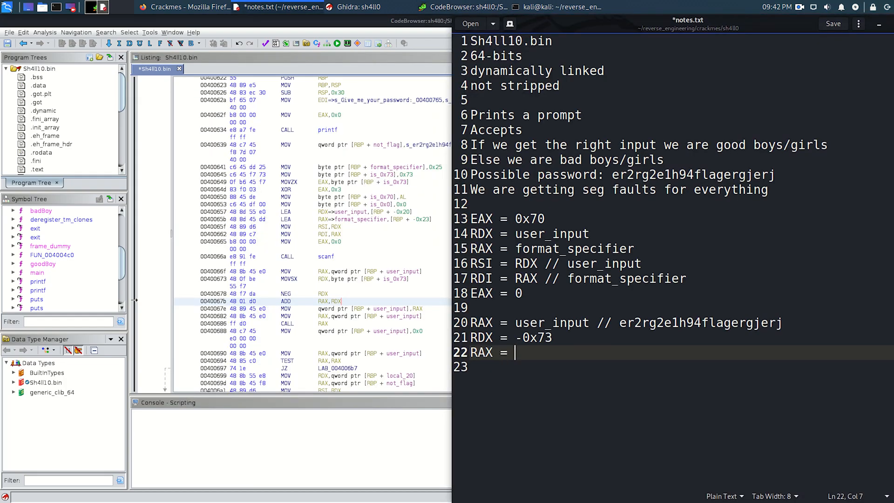
pyautogui.write('RAX - RDX')
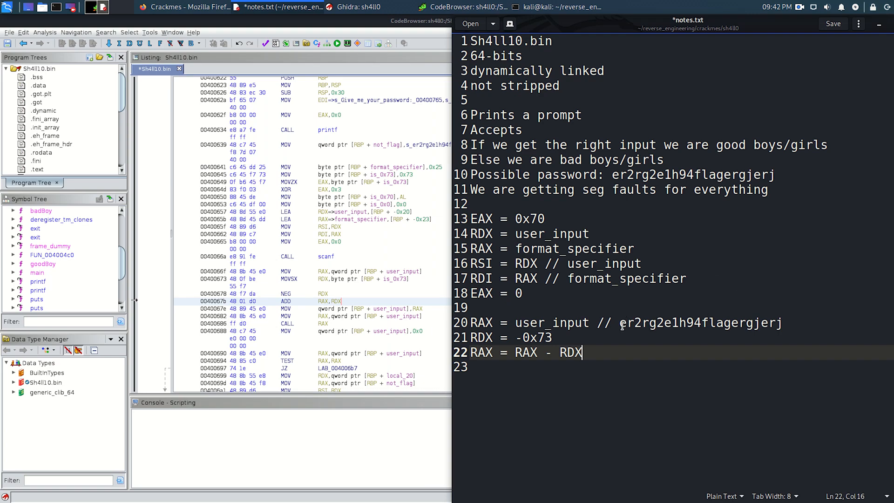
pyautogui.moveTo(622, 323); pyautogui.dragTo(781, 326)
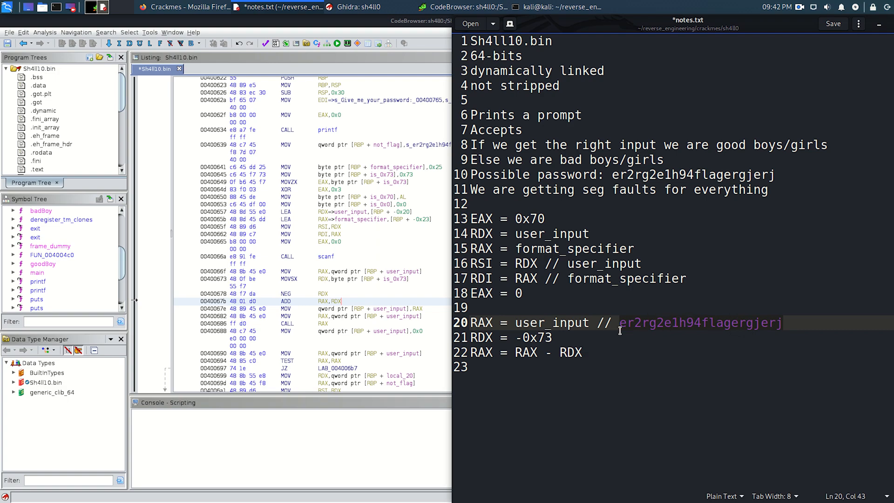
pyautogui.click(595, 352)
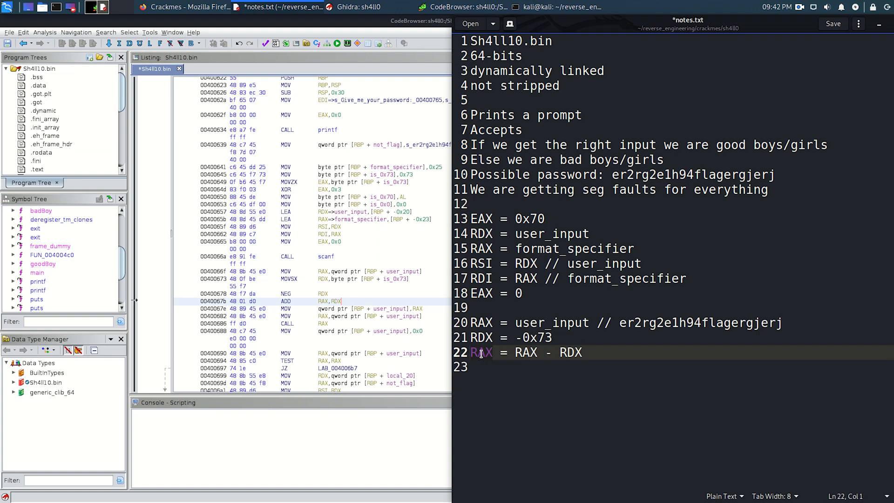
# - Check the MOV at 0040067e in Ghidra, add the line "user_input = RAX" to notes.txt and save the file
pyautogui.press('Down')
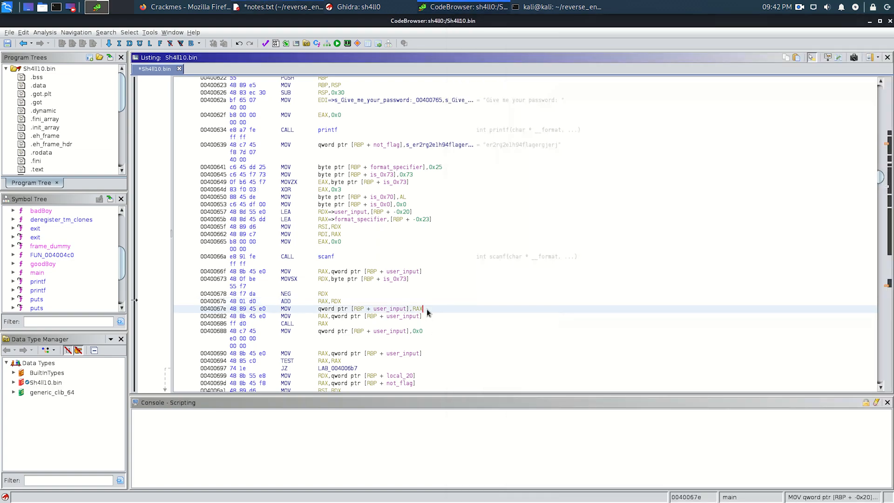
pyautogui.click(425, 309)
pyautogui.hotkey('alt', 'Tab')
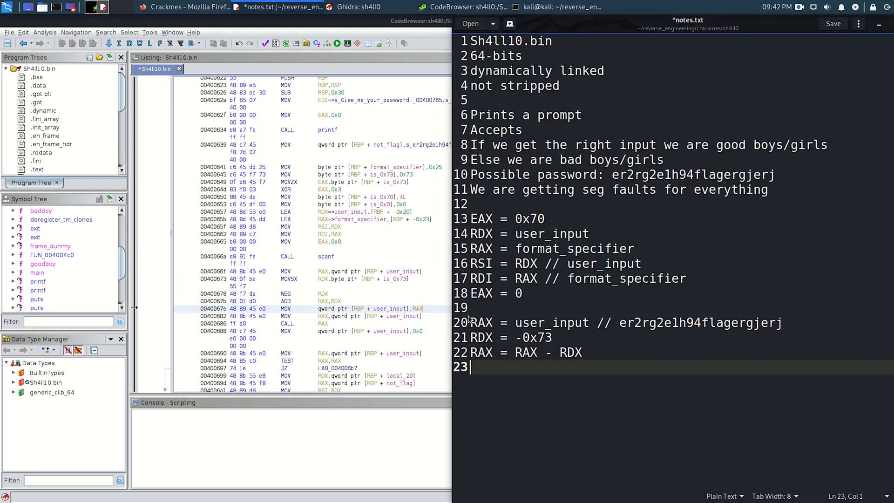
pyautogui.write('user_input = ')
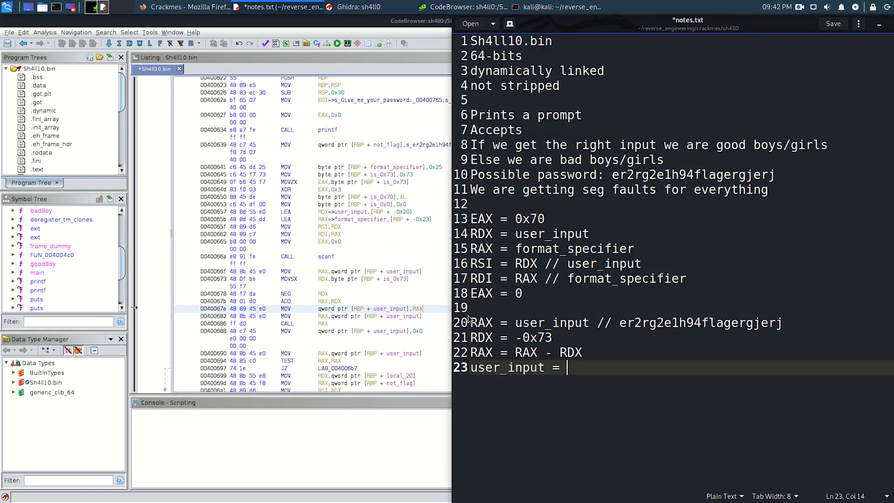
pyautogui.write('RAX')
pyautogui.hotkey('ctrl', 's')
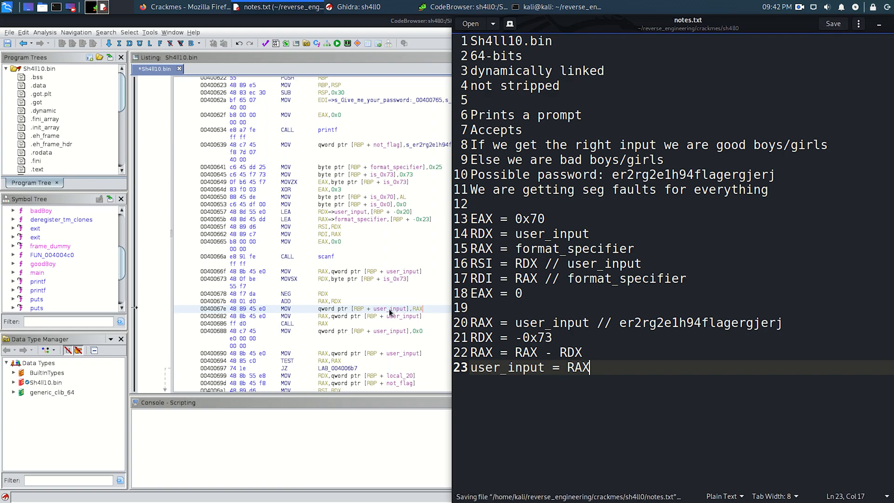
# - Highlight the two MOV instructions from 0040067e in Ghidra, replace the line 20 comment in notes.txt with 1000 and save
pyautogui.click(388, 316)
pyautogui.moveTo(428, 316); pyautogui.dragTo(191, 308)
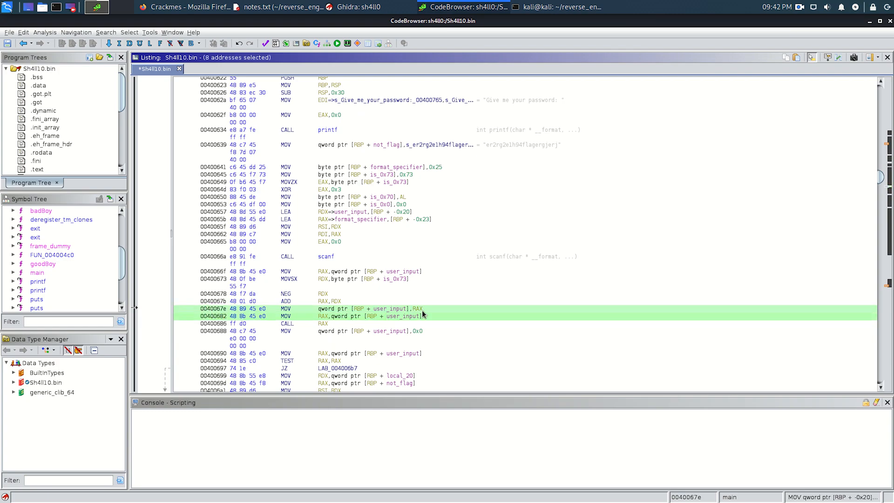
pyautogui.hotkey('alt', 'Tab')
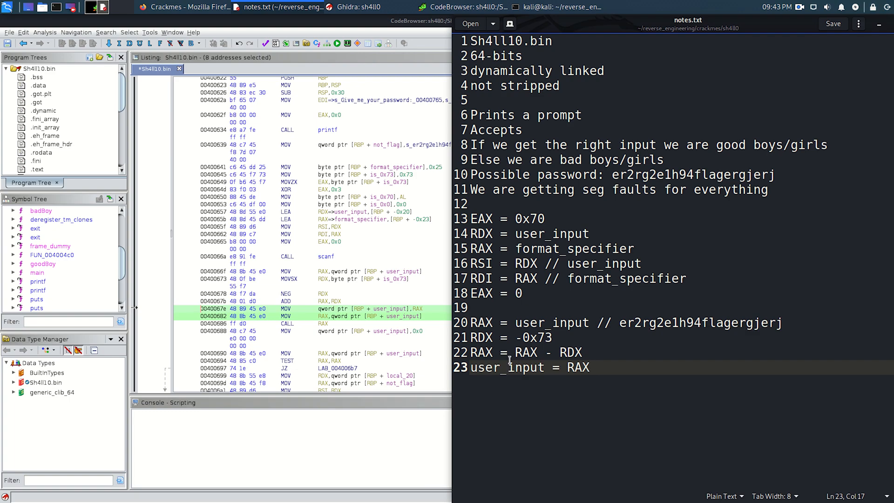
pyautogui.doubleClick(620, 325)
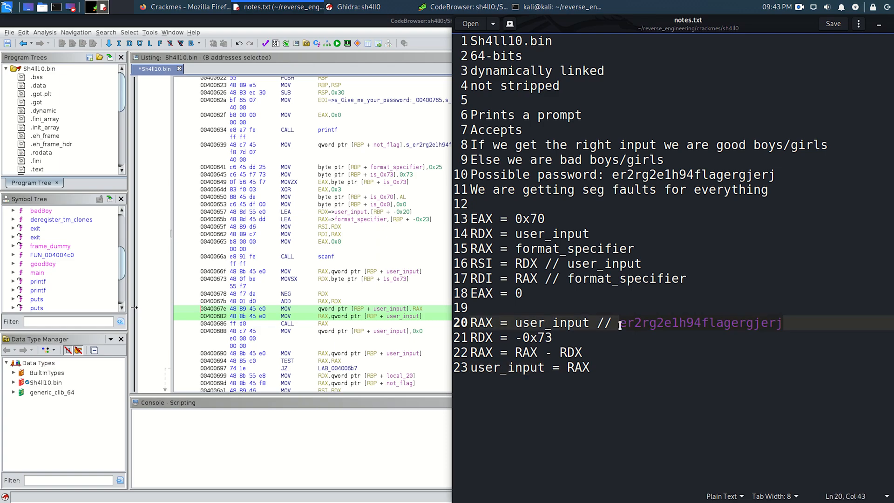
pyautogui.write('1000')
pyautogui.hotkey('ctrl', 's')
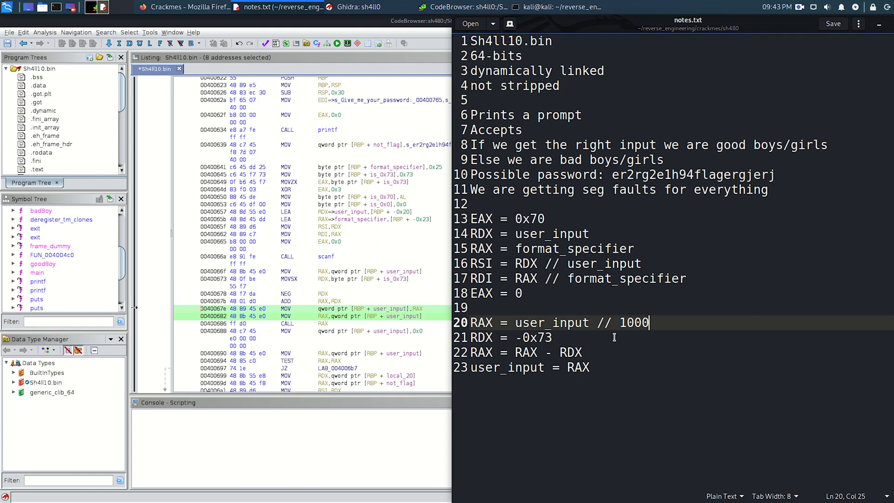
# - Change line 22 of the notes to "RAX = 1000 - 0x73"
pyautogui.click(591, 354)
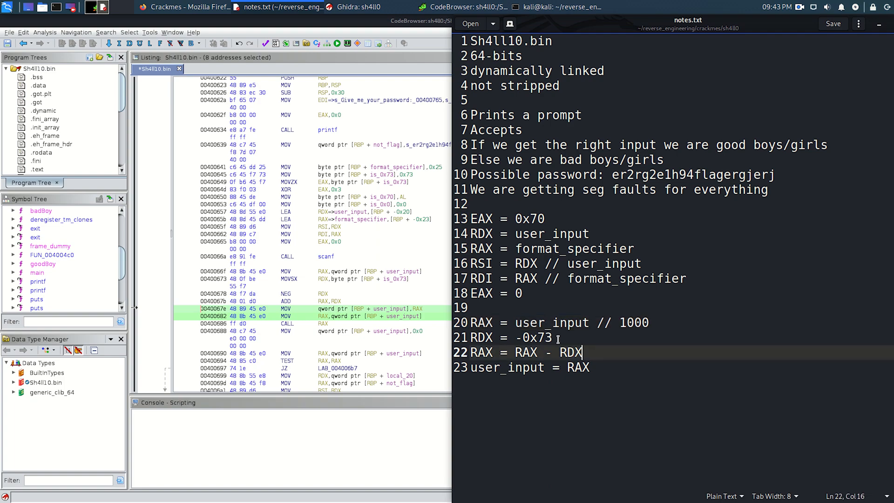
pyautogui.doubleClick(521, 353)
pyautogui.write('1000')
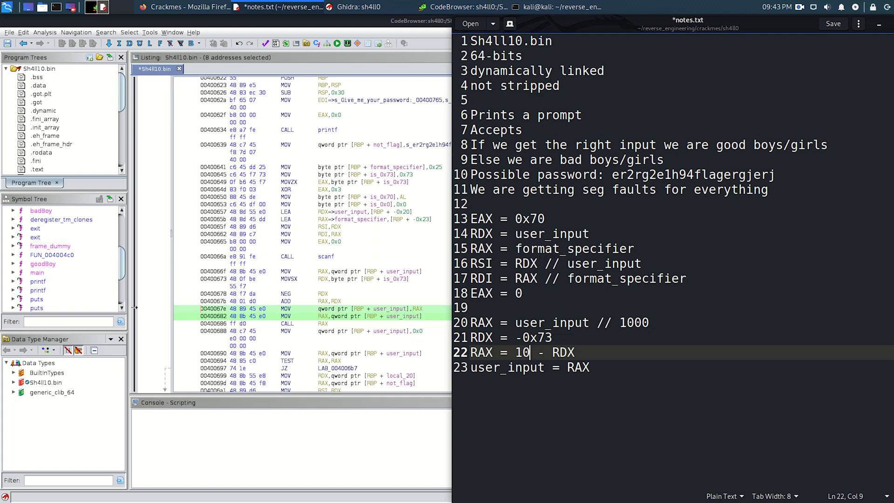
pyautogui.press('Right')
pyautogui.press('Right')
pyautogui.press('Right')
pyautogui.hotkey('shift', 'End')
pyautogui.press('BackSpace')
pyautogui.write('0x73')
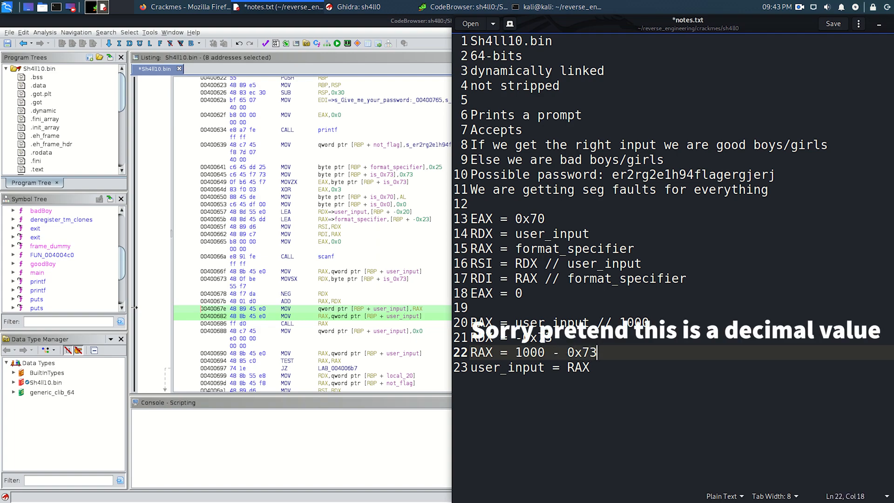
# - Insert the line "RAX = 927" directly below the subtraction entry
pyautogui.press('Return')
pyautogui.write('RAX = ')
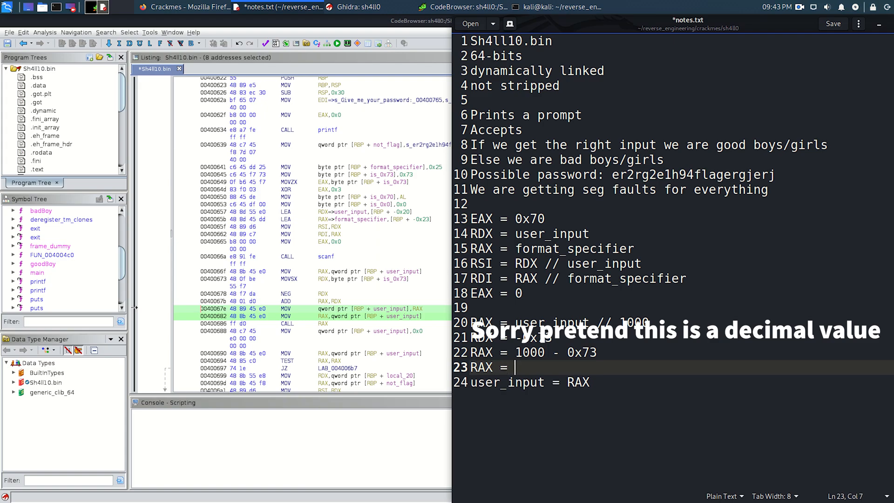
pyautogui.write('927')
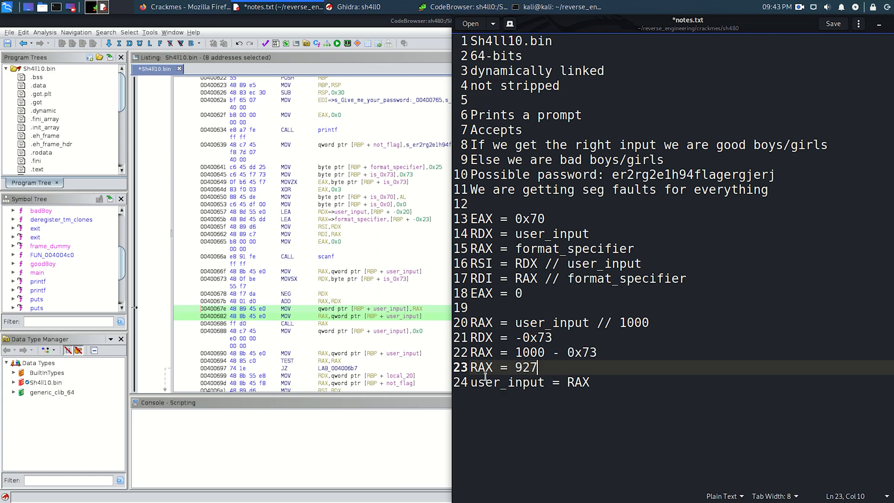
# - Try adding the line "RAX = user_input" at the end of the notes and remove it again
pyautogui.click(586, 392)
pyautogui.press('Return')
pyautogui.write('RAX')
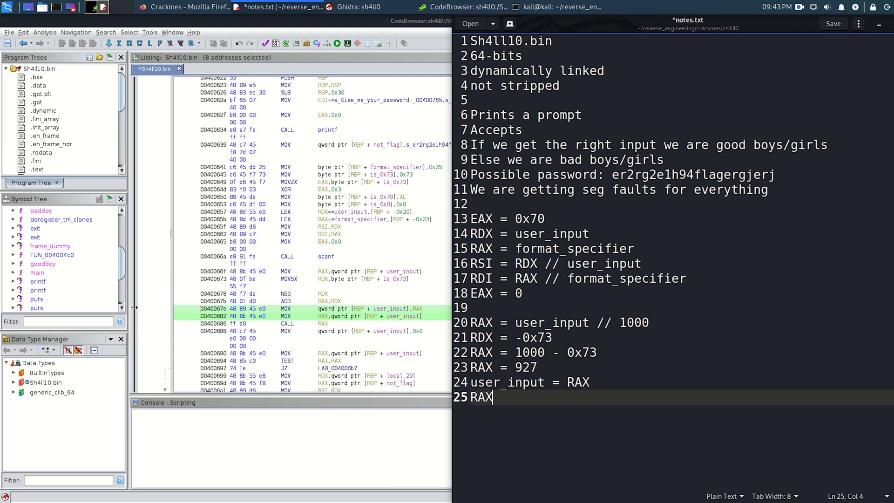
pyautogui.write(' = user_input')
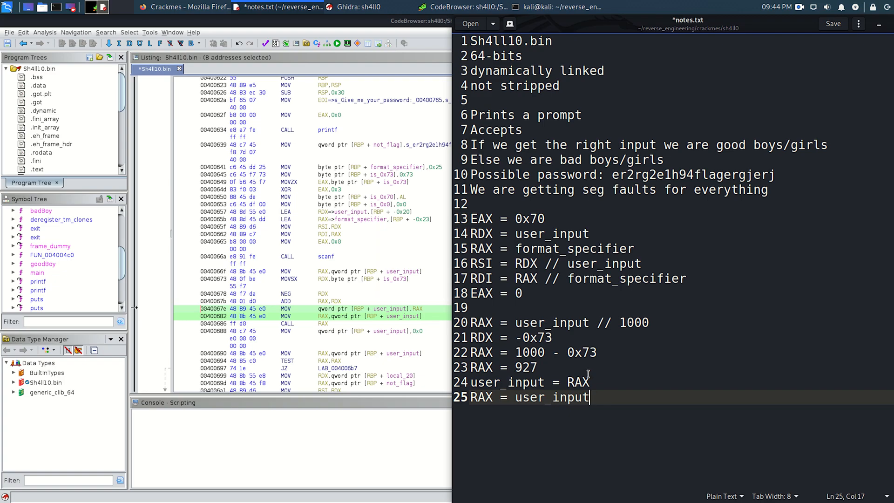
pyautogui.press('BackSpace')
pyautogui.press('BackSpace')
pyautogui.press('BackSpace')
pyautogui.press('BackSpace')
pyautogui.press('BackSpace')
pyautogui.press('BackSpace')
pyautogui.press('BackSpace')
pyautogui.press('BackSpace')
pyautogui.press('BackSpace')
pyautogui.press('BackSpace')
pyautogui.press('BackSpace')
pyautogui.press('BackSpace')
pyautogui.press('BackSpace')
pyautogui.press('BackSpace')
pyautogui.press('BackSpace')
pyautogui.press('BackSpace')
pyautogui.press('BackSpace')
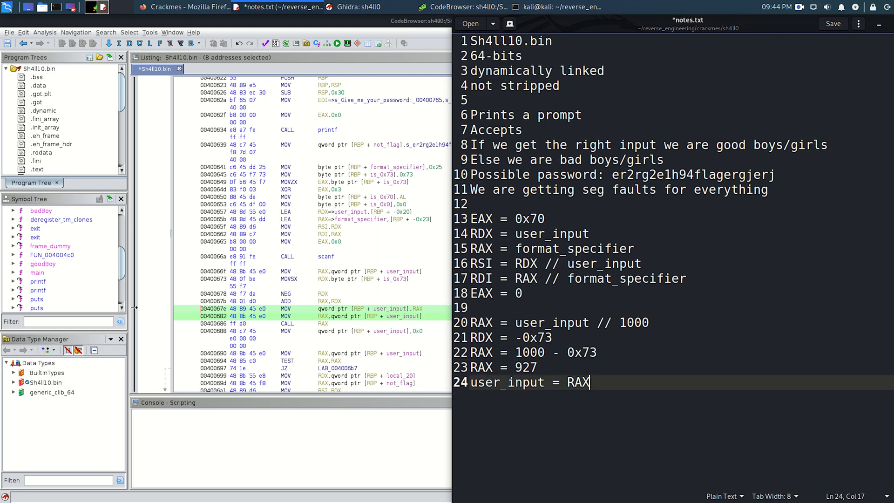
# - Start a new last line, save the notes, check the CALL at 00400686 in Ghidra and write "CALL RAX"
pyautogui.press('Return')
pyautogui.hotkey('ctrl', 's')
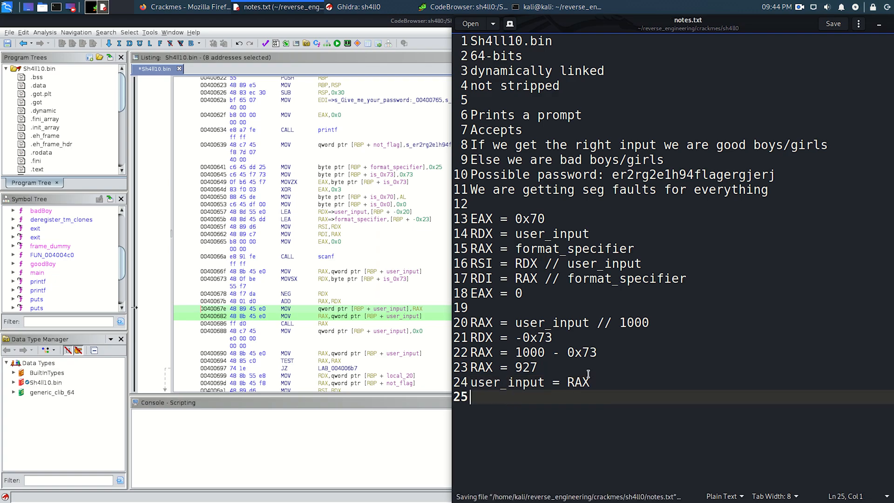
pyautogui.click(356, 322)
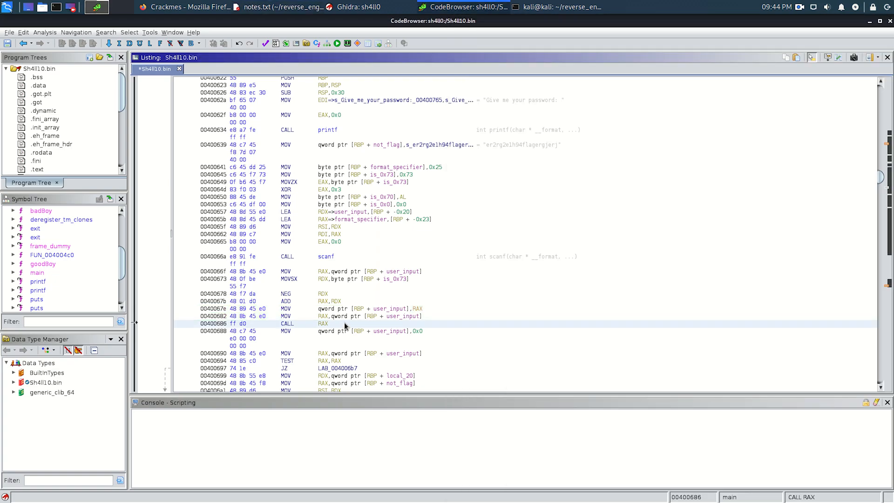
pyautogui.hotkey('alt', 'Tab')
pyautogui.write('CALL RAX')
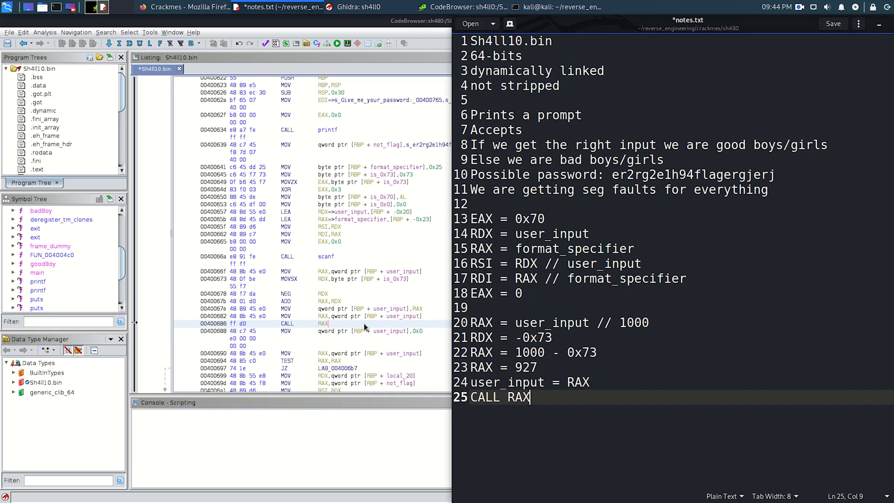
# - Change the RAX value on line 23 to 0x927, replace the CALL operand with 0x927 and save the notes
pyautogui.click(516, 368)
pyautogui.write('0x')
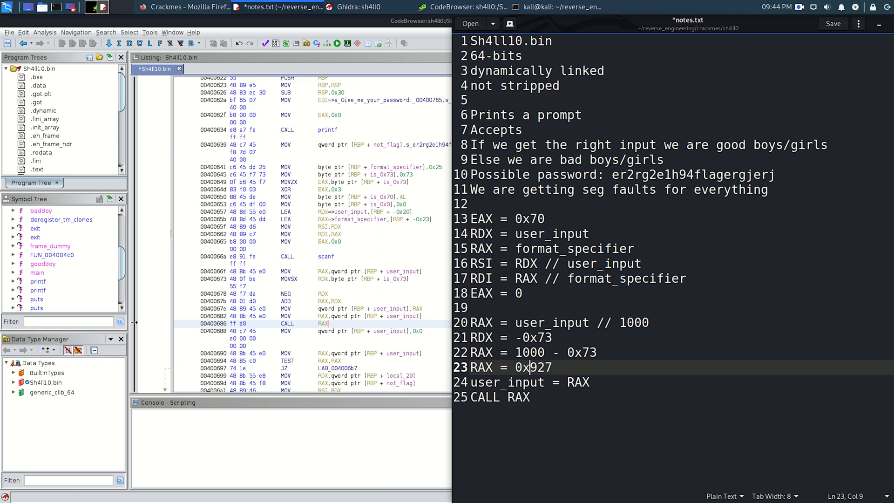
pyautogui.click(508, 395)
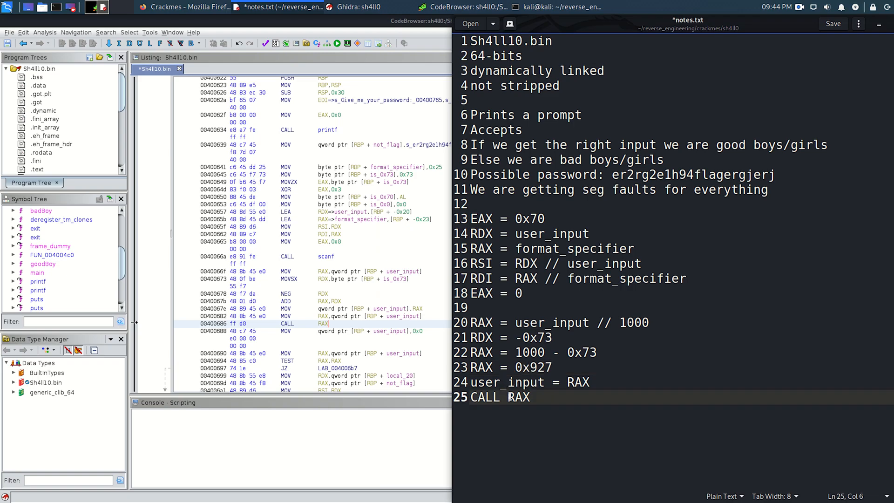
pyautogui.keyDown('shift'); pyautogui.click(616, 401); pyautogui.keyUp('shift')
pyautogui.write('0x927')
pyautogui.hotkey('ctrl', 's')
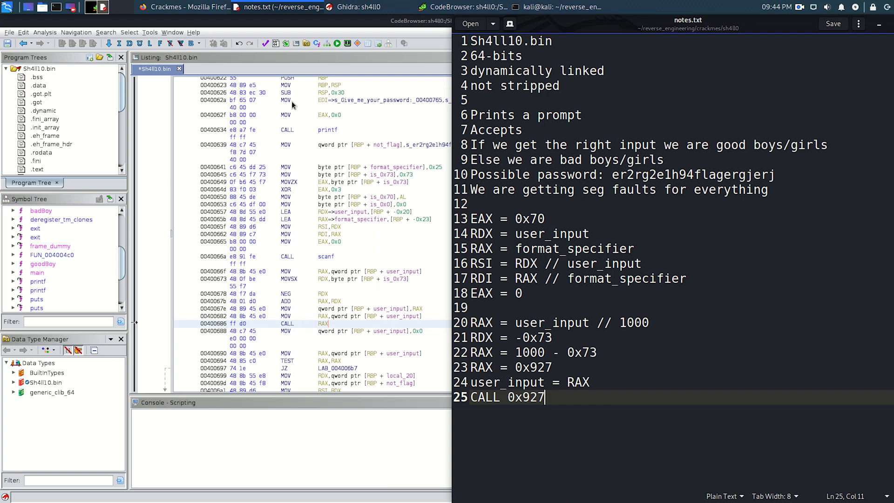
# - Find the goodBoy function in Ghidra's listing and highlight its start address 4005f2
pyautogui.moveTo(293, 104)
pyautogui.click(330, 234)
pyautogui.scroll(12, 330, 236)
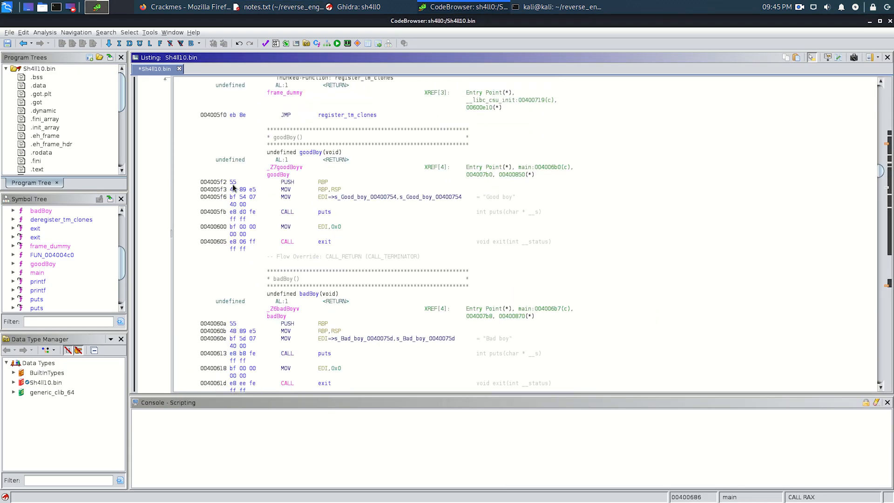
pyautogui.click(225, 182)
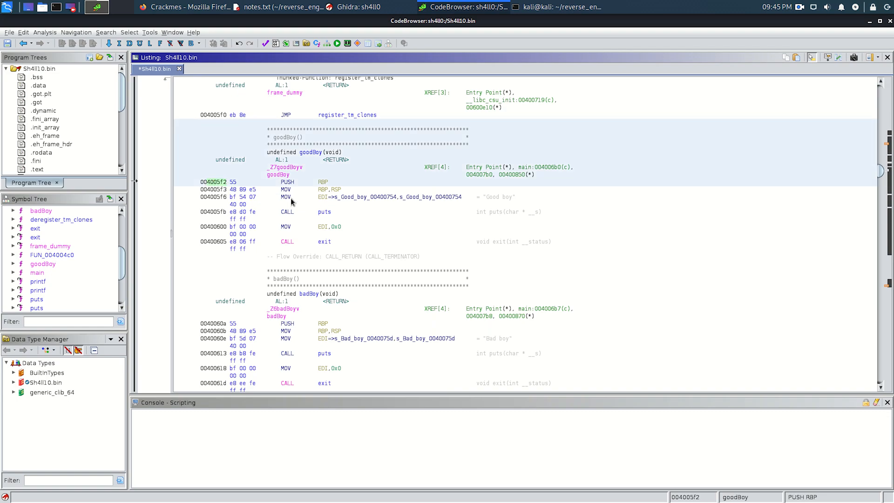
# - Return to notes.txt and replace the example value 1000 in line 20's comment with "4005f2 + 0x73"
pyautogui.hotkey('alt', 'Tab')
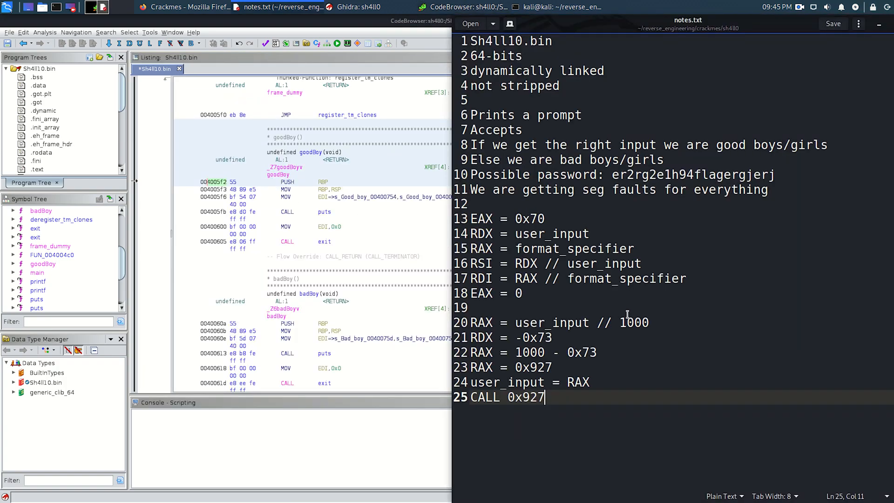
pyautogui.click(625, 315)
pyautogui.doubleClick(652, 318)
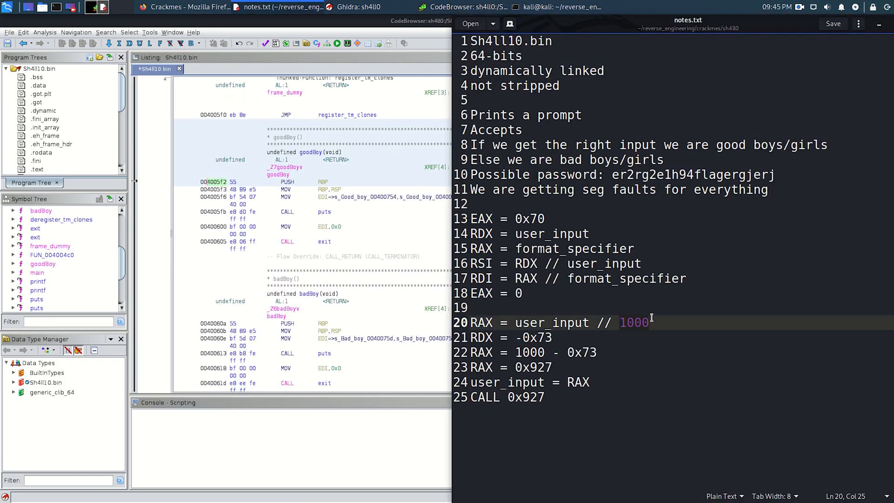
pyautogui.write('4005f2')
pyautogui.write('+ 0')
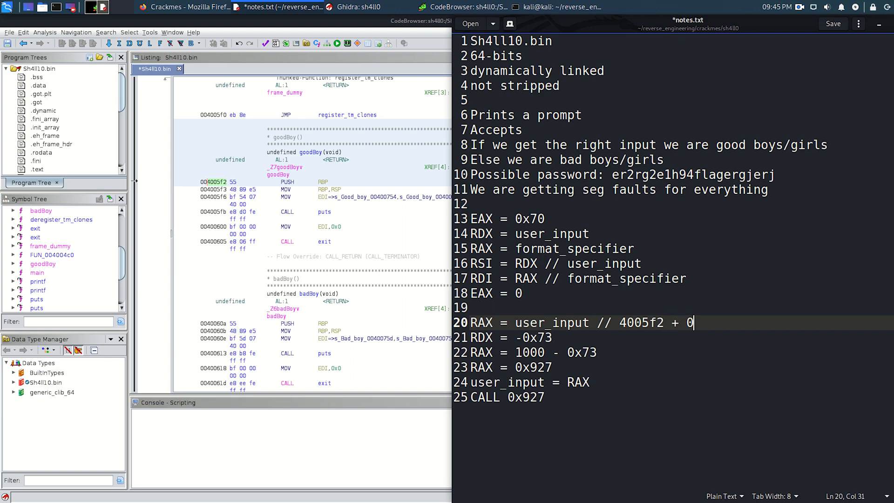
pyautogui.write('x73')
pyautogui.click(650, 337)
pyautogui.doubleClick(650, 326)
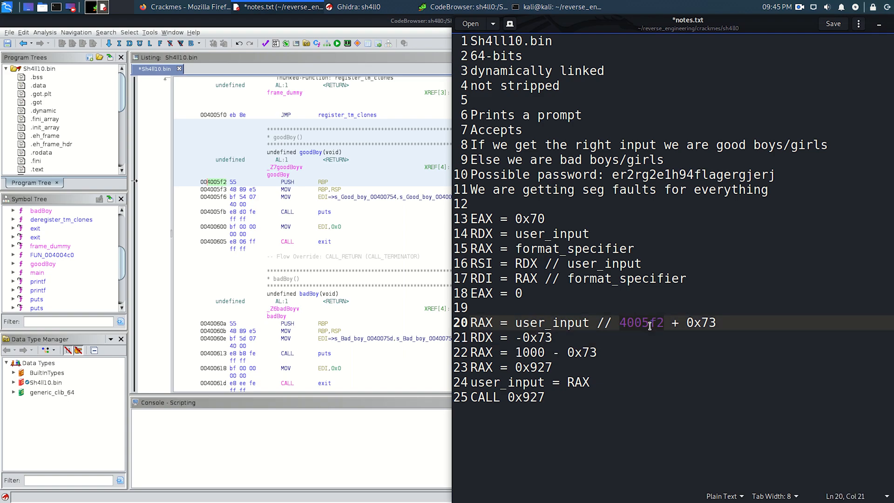
pyautogui.click(726, 321)
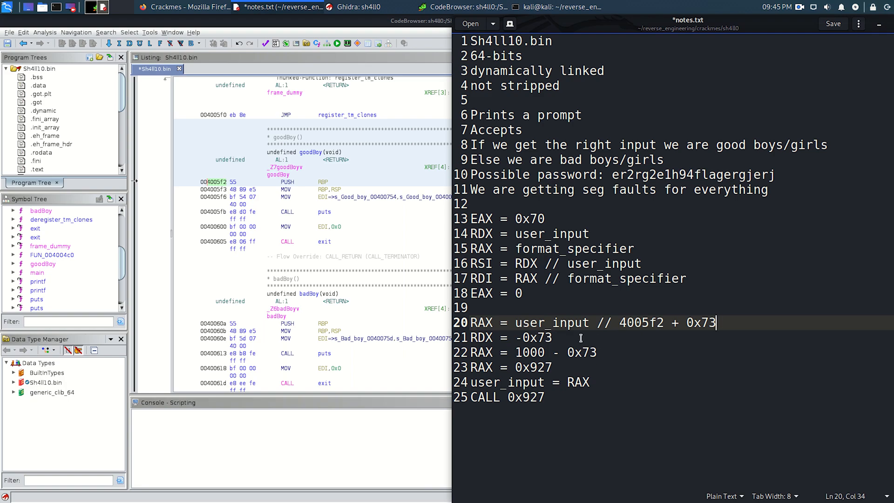
# - Replace 1000 on line 22 of the notes with "(4005f2 + 0x73)", keeping spaces around the plus sign
pyautogui.doubleClick(533, 350)
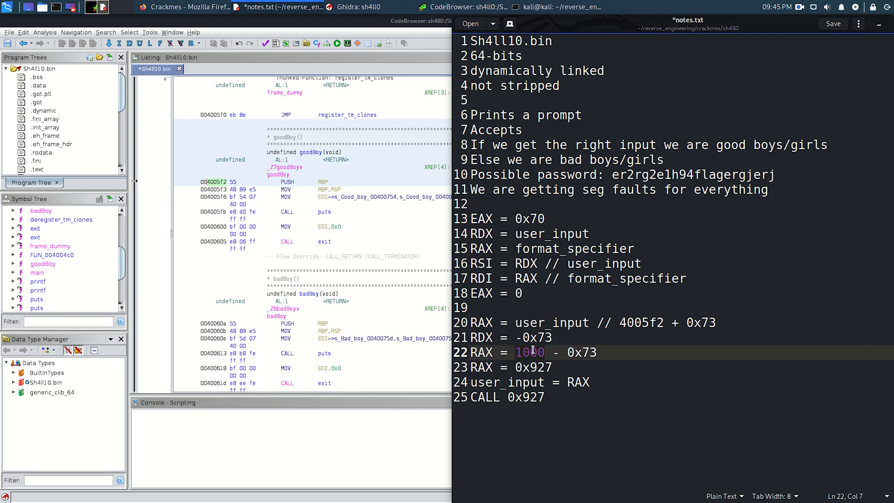
pyautogui.write('(')
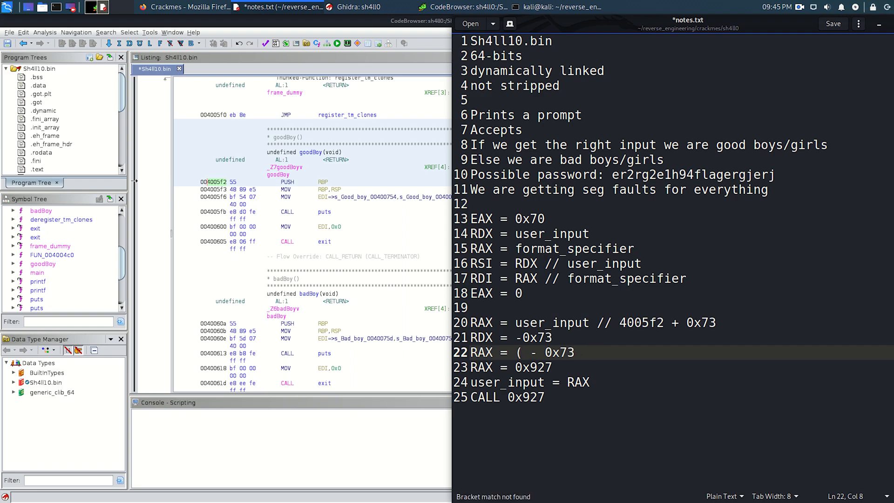
pyautogui.write('4005f')
pyautogui.write('2 ')
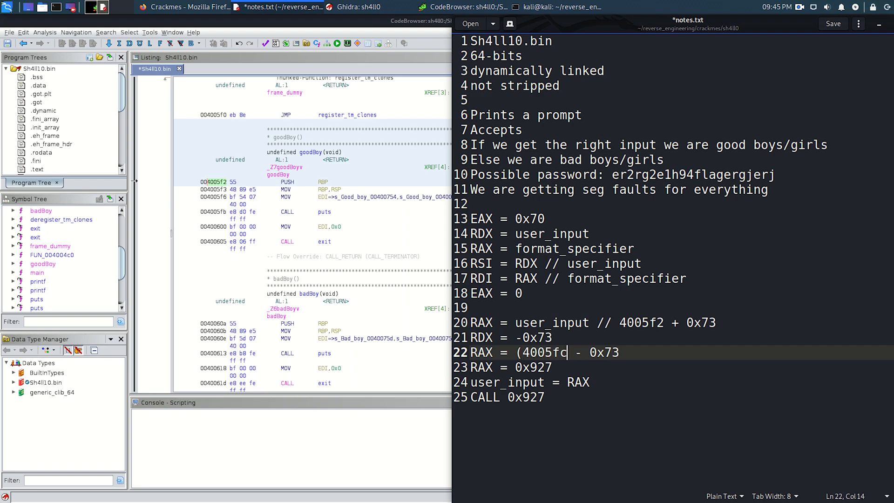
pyautogui.write('+0x73)')
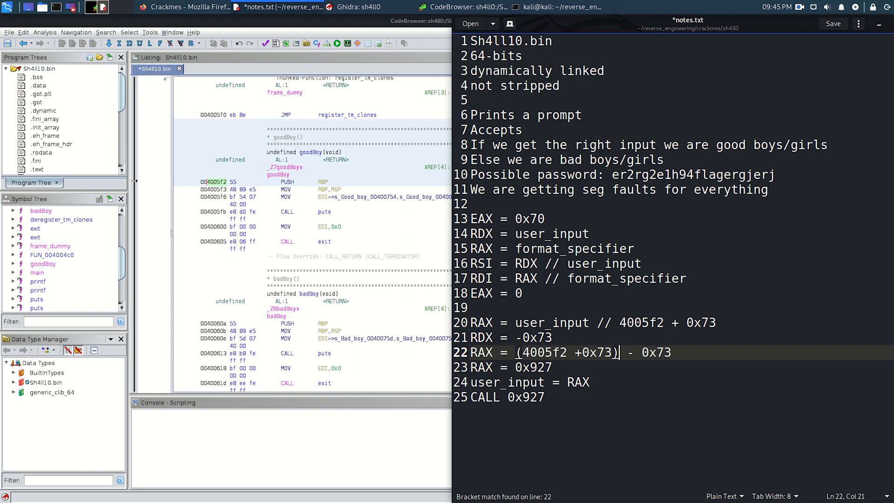
pyautogui.click(596, 356)
pyautogui.click(583, 354)
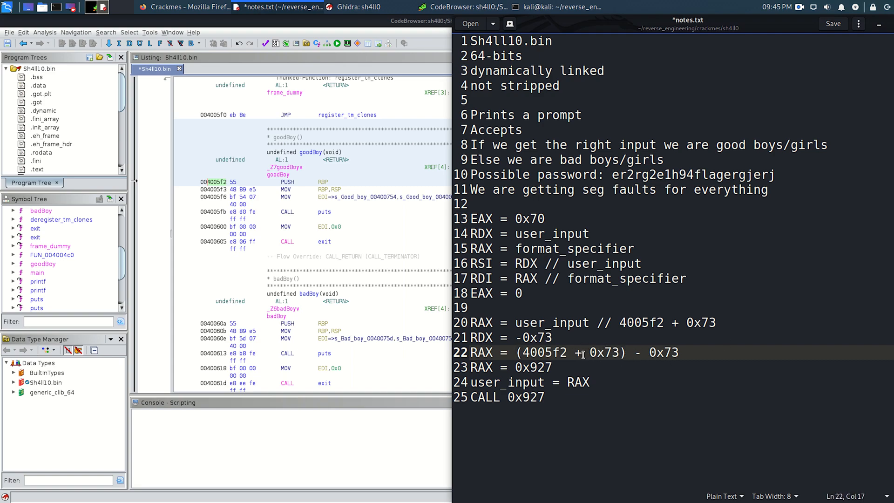
# - Change the RAX value on line 23 and the CALL operand on line 25 to 0x4005f2
pyautogui.click(552, 367)
pyautogui.press('BackSpace')
pyautogui.press('BackSpace')
pyautogui.press('BackSpace')
pyautogui.write('4005f2')
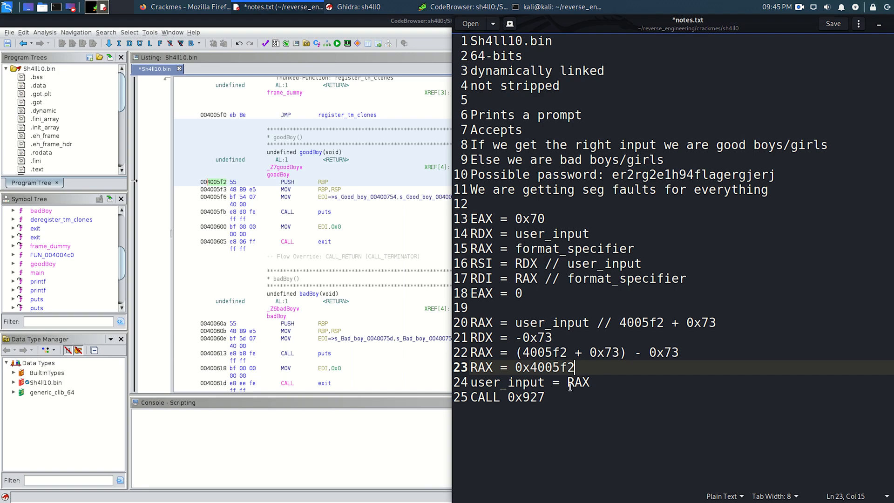
pyautogui.click(544, 397)
pyautogui.press('BackSpace')
pyautogui.press('BackSpace')
pyautogui.press('BackSpace')
pyautogui.write('4005f2')
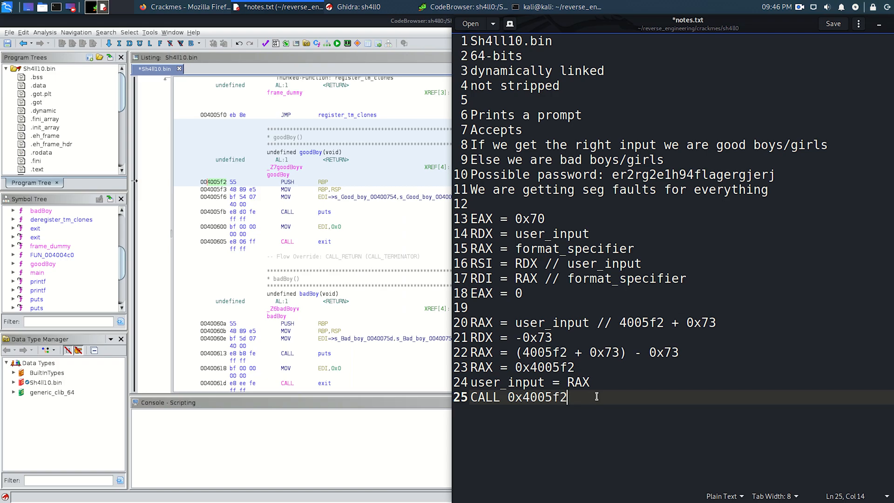
# - Switch to Firefox, search Google for "hex calculator" and open Calculator.net's Hex Calculator, closing the search results page
pyautogui.hotkey('alt', 'Tab')
pyautogui.hotkey('alt', 'Tab')
pyautogui.hotkey('alt', 'Tab')
pyautogui.hotkey('alt', 'shift', 'Tab')
pyautogui.hotkey('ctrl', 't')
pyautogui.write('google.com/')
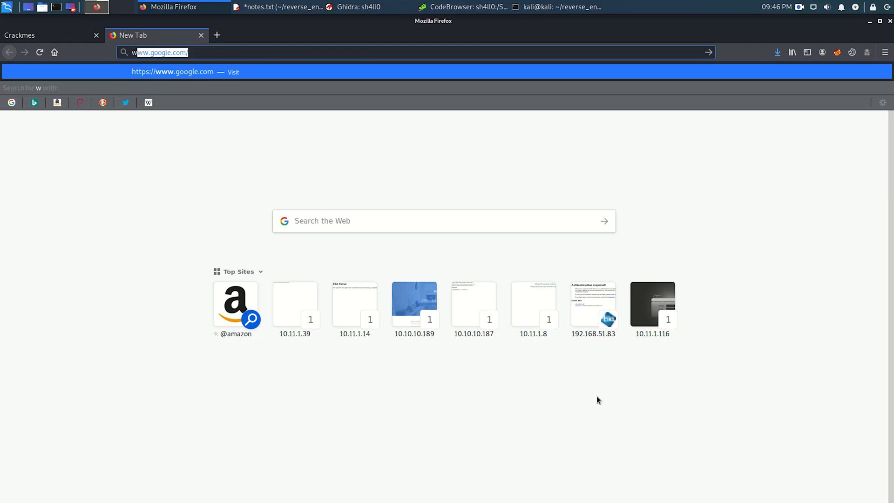
pyautogui.press('Return')
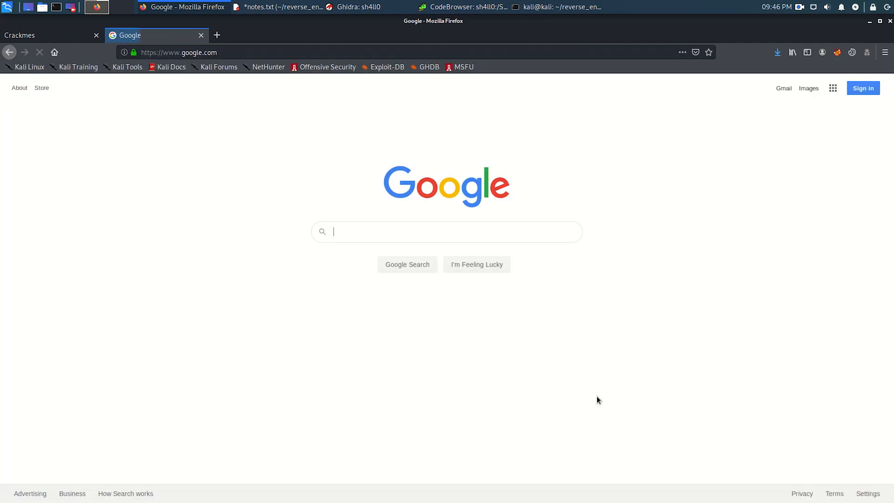
pyautogui.write('hex calculator')
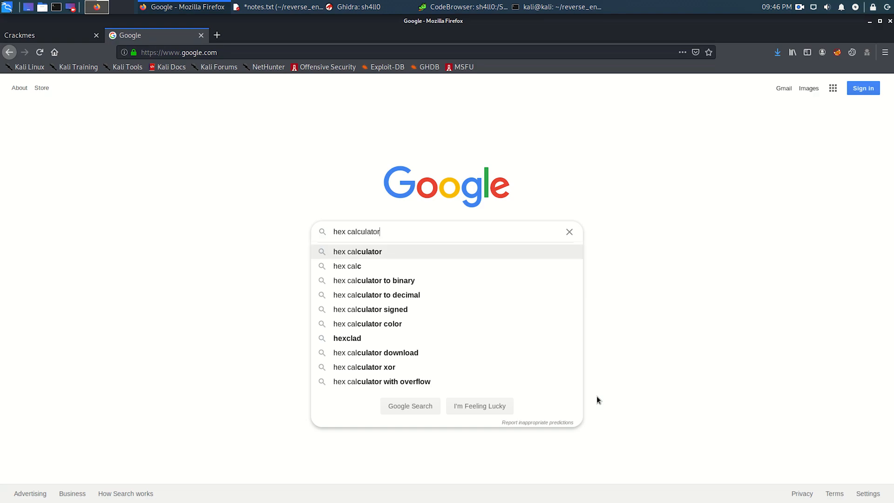
pyautogui.press('Return')
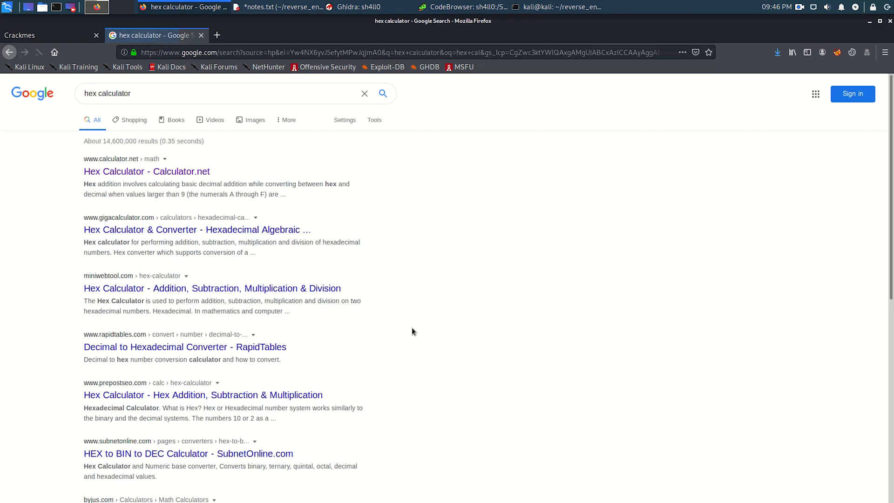
pyautogui.middleClick(185, 172)
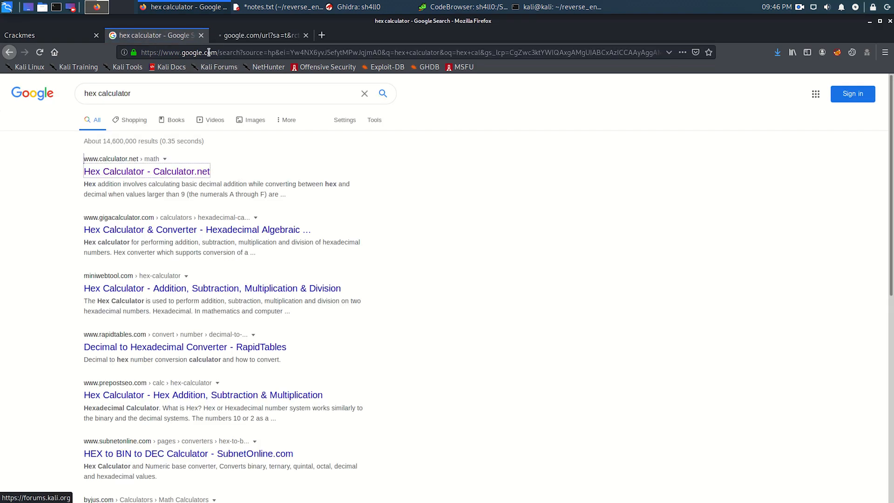
pyautogui.click(201, 35)
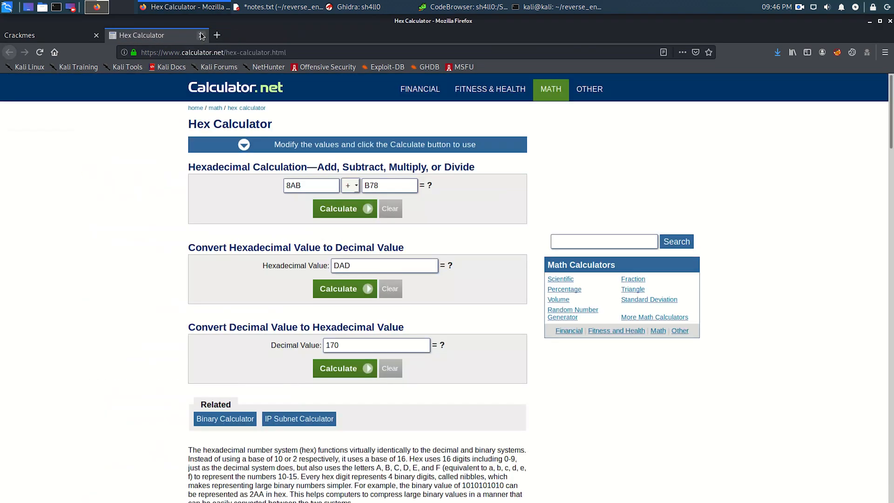
# - Calculate the hexadecimal sum 4005f2 + 73 and select the resulting hex value
pyautogui.doubleClick(316, 186)
pyautogui.write('4005f2')
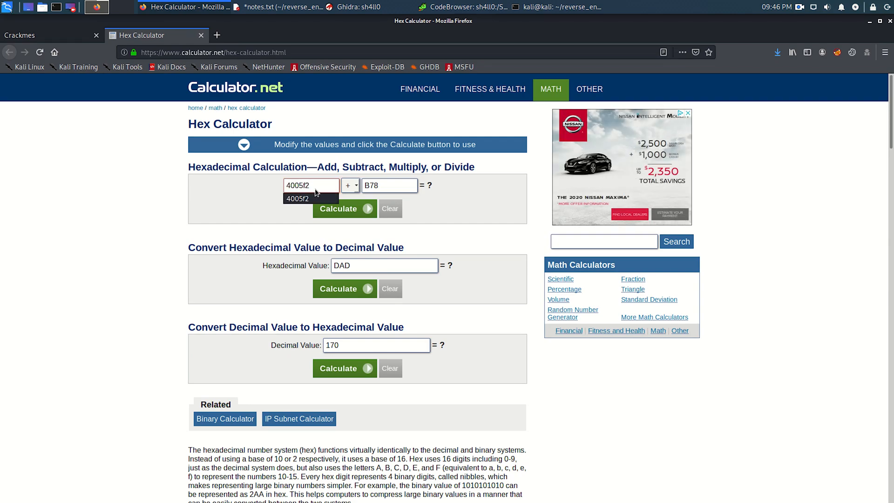
pyautogui.click(380, 184)
pyautogui.press('BackSpace')
pyautogui.press('BackSpace')
pyautogui.press('BackSpace')
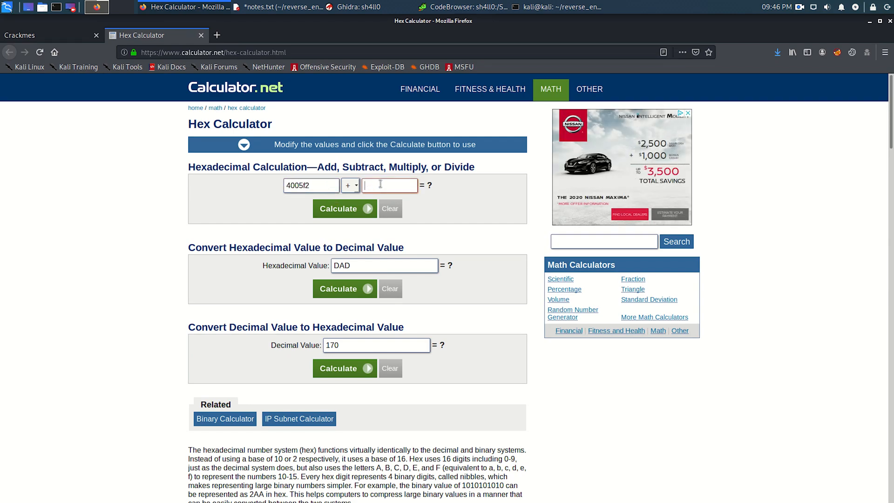
pyautogui.write('73')
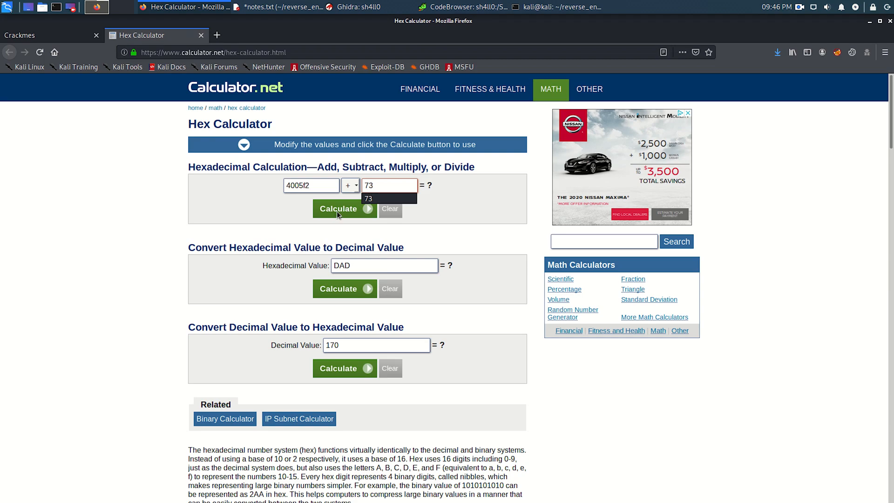
pyautogui.click(336, 211)
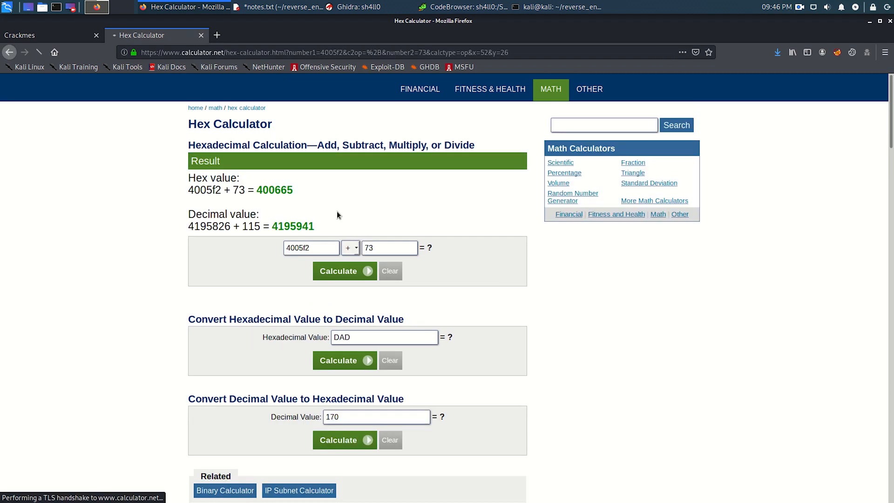
pyautogui.doubleClick(280, 191)
# - Return to notes.txt and replace the sum in line 20's comment with 400665
pyautogui.hotkey('alt', 'Tab')
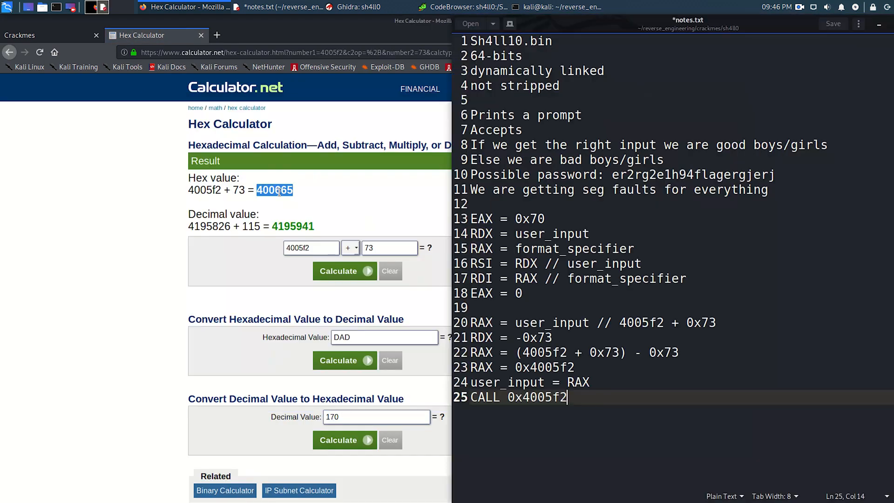
pyautogui.click(620, 322)
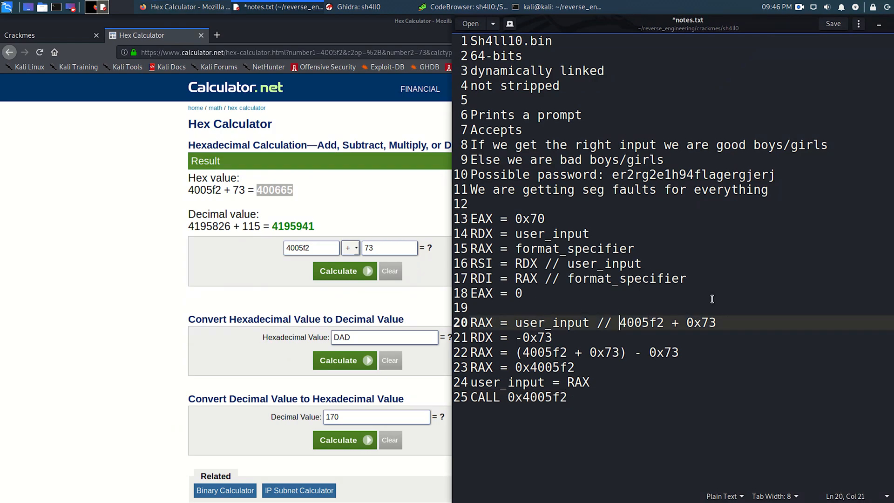
pyautogui.hotkey('shift', 'End')
pyautogui.write('400665')
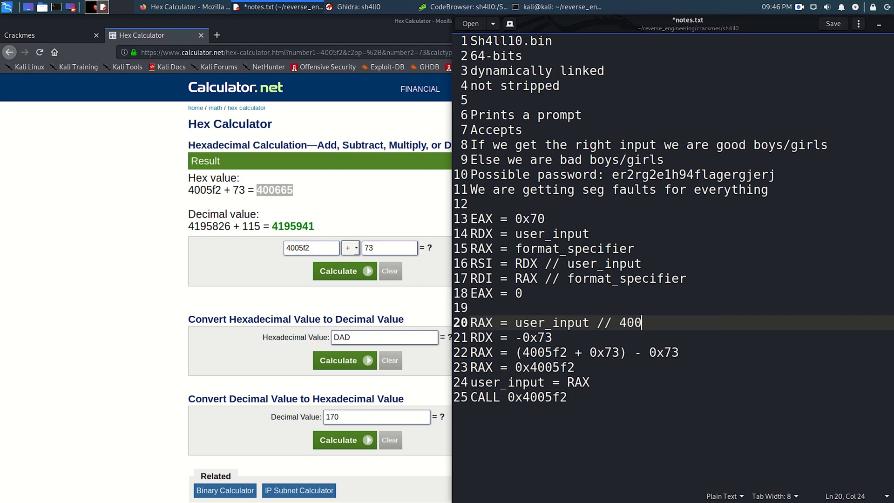
# - Replace the bracketed sum on line 22 with 400665 and remove its parentheses, leaving "400665 - 0x73"
pyautogui.doubleClick(614, 352)
pyautogui.hotkey('ctrl', 'shift', 'Left')
pyautogui.write('400665')
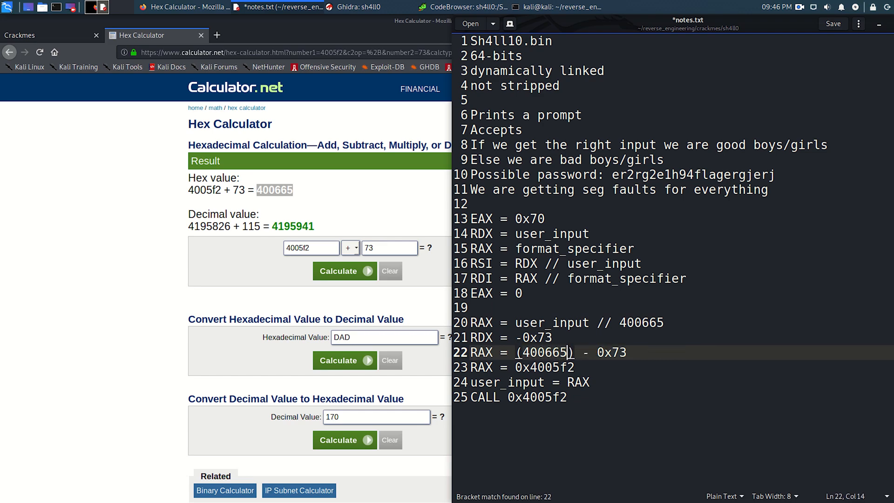
pyautogui.press('Delete')
pyautogui.press('Left')
pyautogui.press('Left')
pyautogui.press('Left')
pyautogui.press('Left')
pyautogui.press('Left')
pyautogui.press('Left')
pyautogui.press('BackSpace')
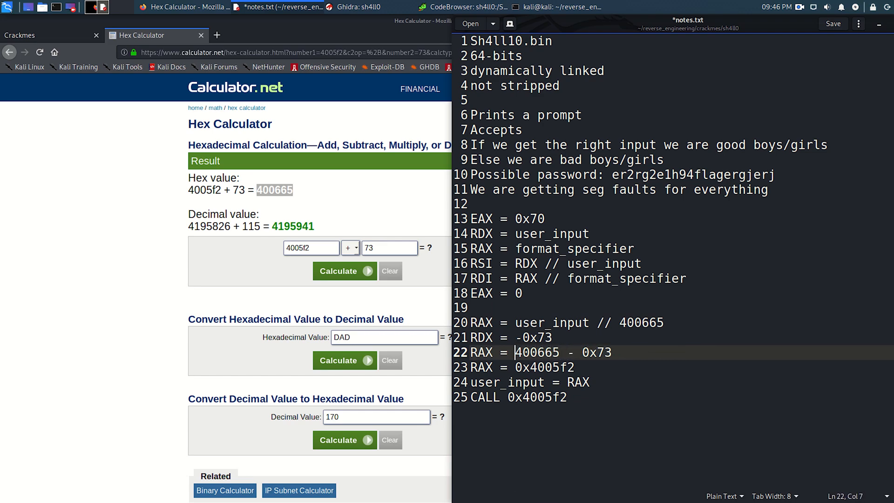
# - Go over lines 23 to 25, save the notes and switch to the terminal in the sh4ll0 folder
pyautogui.click(598, 368)
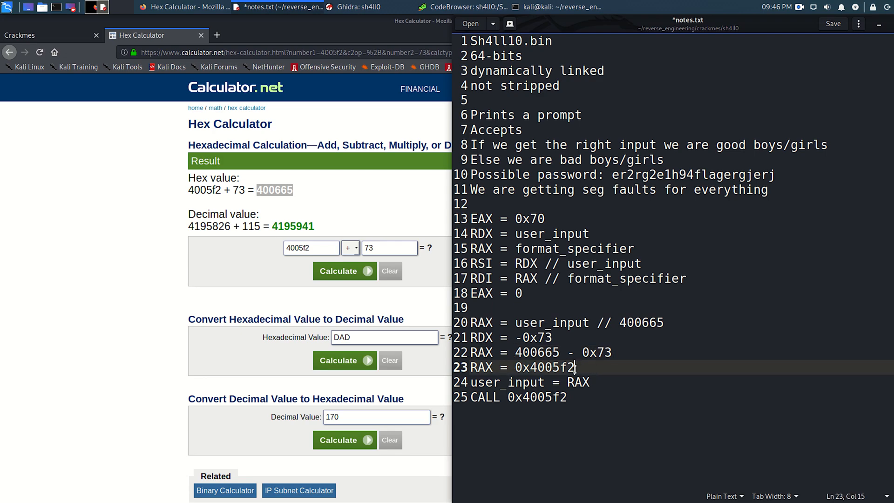
pyautogui.click(602, 379)
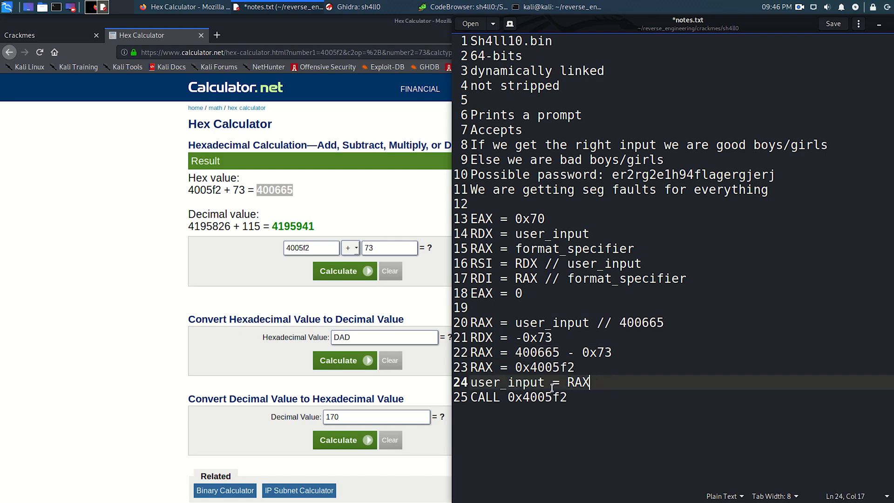
pyautogui.click(591, 396)
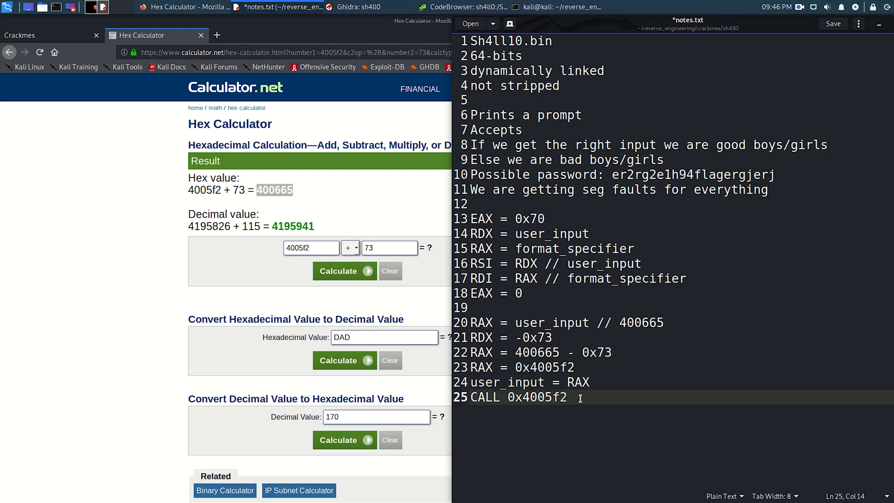
pyautogui.hotkey('ctrl', 's')
pyautogui.hotkey('alt', 'Tab')
pyautogui.press('Tab')
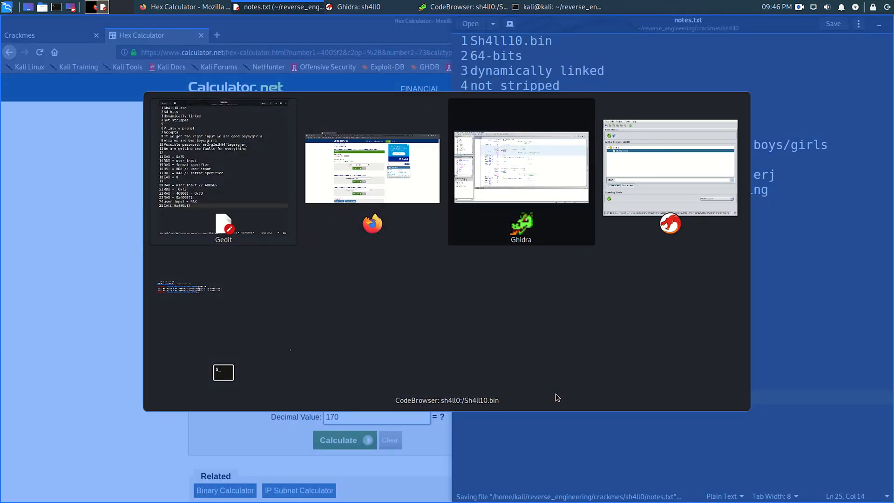
pyautogui.hotkey('alt', 'Tab')
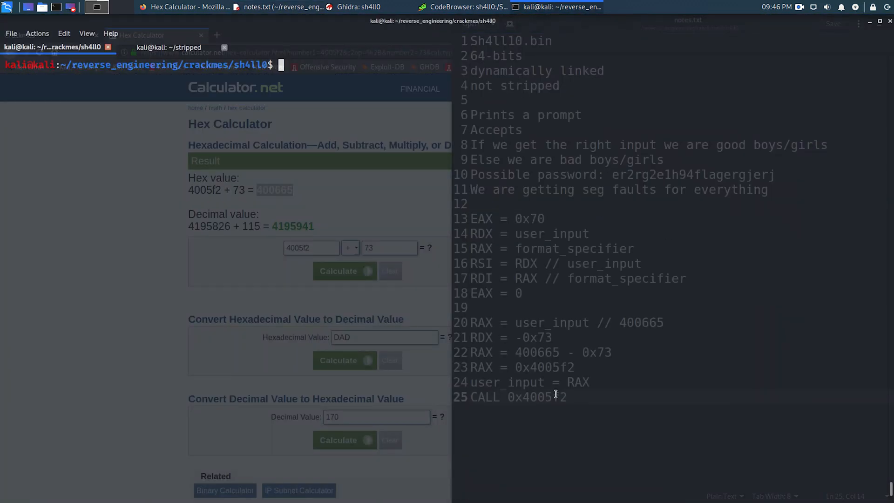
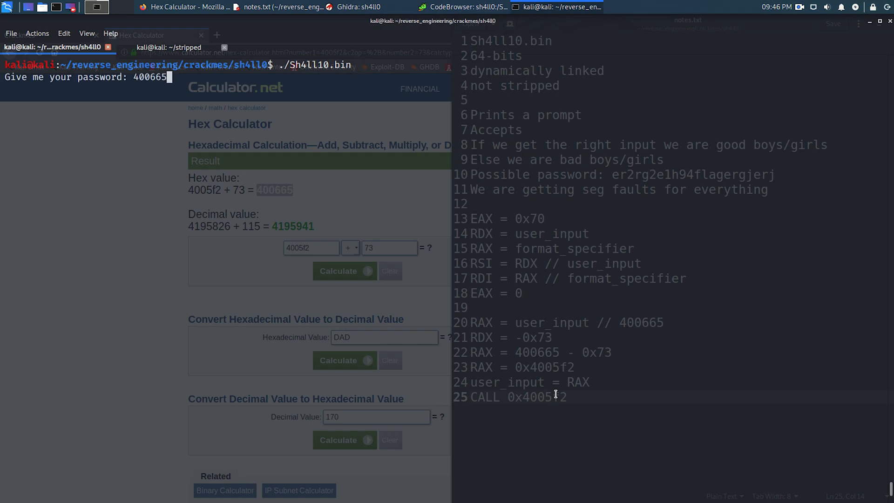
# - Submit the entered password to Sh4ll10.bin
pyautogui.press('Return')
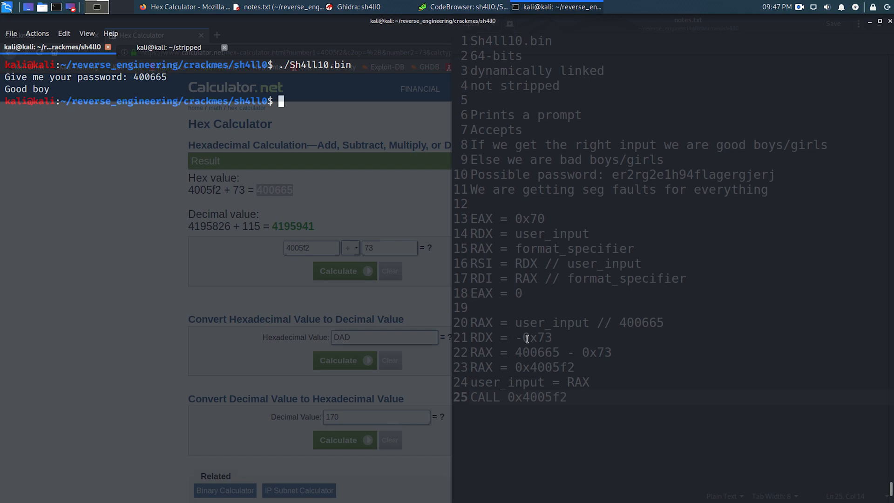
# - Switch to Ghidra's CodeBrowser and select badBoy's entry address 0040060a in the listing
pyautogui.hotkey('alt', 'Tab')
pyautogui.hotkey('alt', 'Tab')
pyautogui.hotkey('alt', 'Tab')
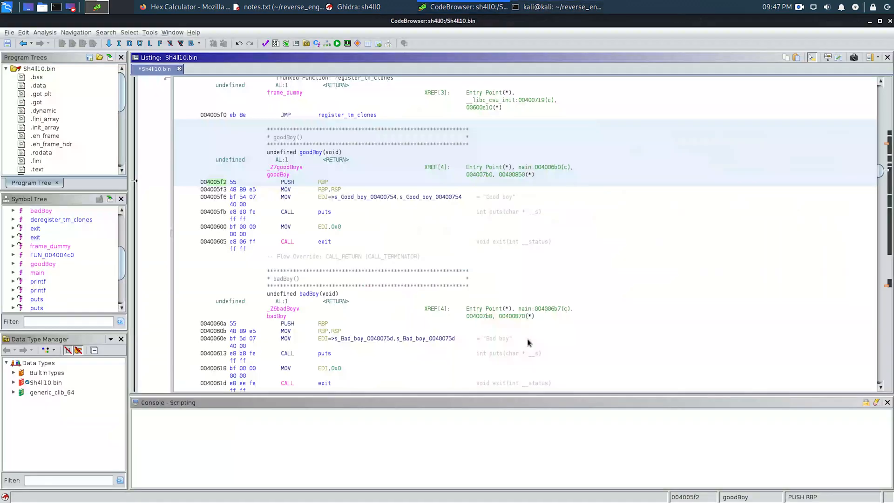
pyautogui.scroll(1, 373, 287)
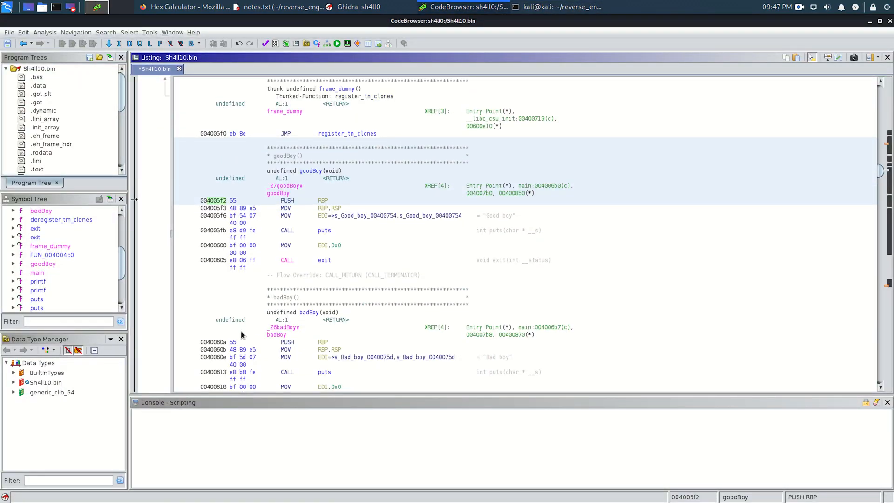
pyautogui.click(227, 341)
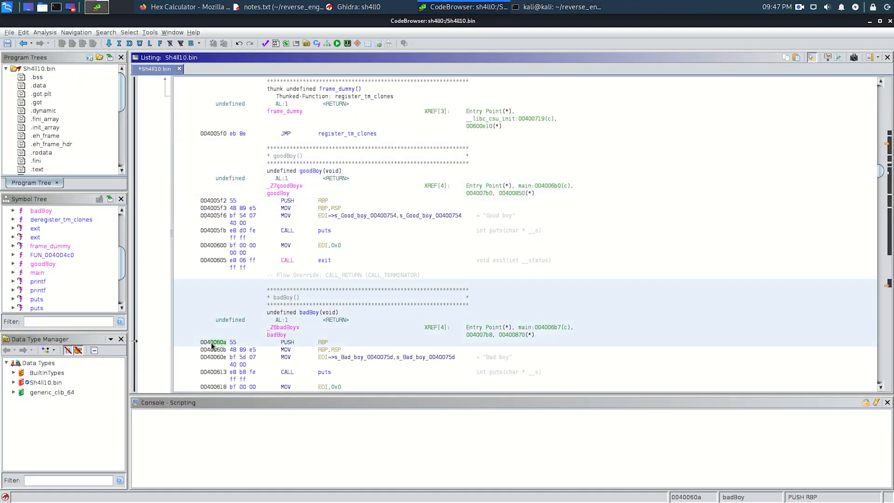
# - Return to the Hex Calculator in Firefox, calculate 40060a + 73 and select the resulting hex value
pyautogui.hotkey('alt', 'Tab')
pyautogui.hotkey('alt', 'Tab')
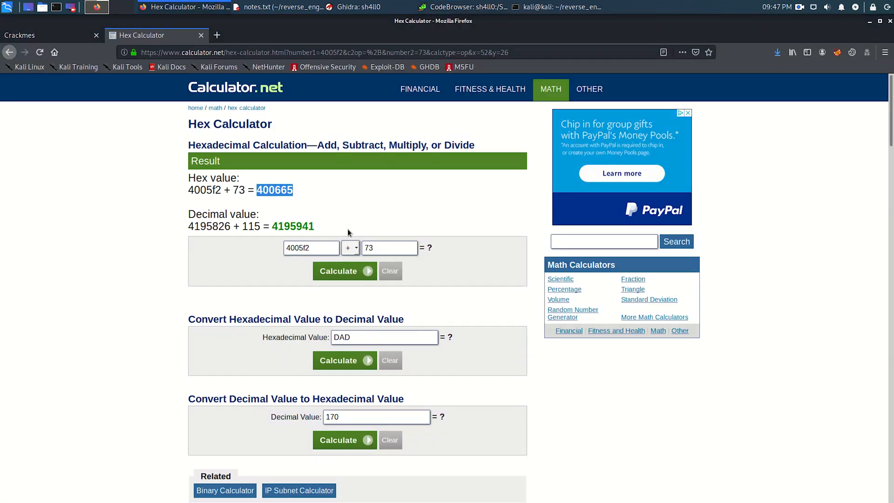
pyautogui.doubleClick(308, 248)
pyautogui.write('40060a')
pyautogui.click(352, 273)
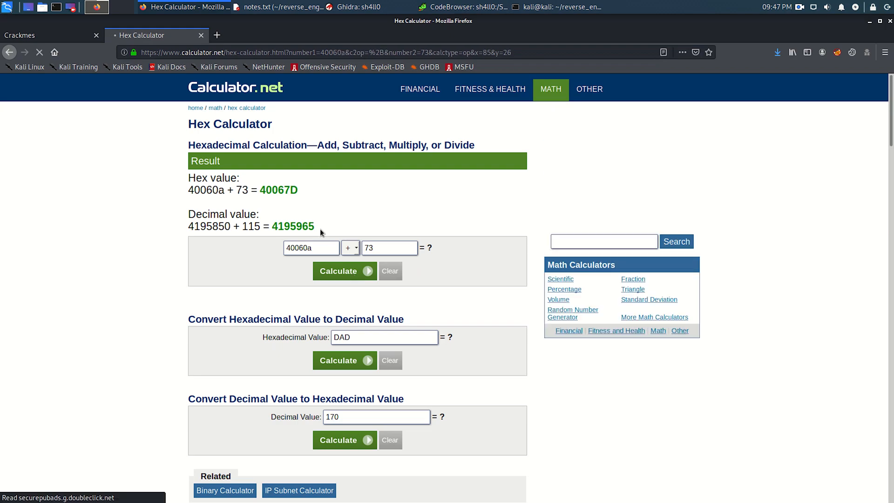
pyautogui.doubleClick(286, 190)
# - Rerun ./Sh4ll10.bin in the terminal with the calculated hex result as the password, and clear the terminal after the run
pyautogui.hotkey('alt', 'Tab')
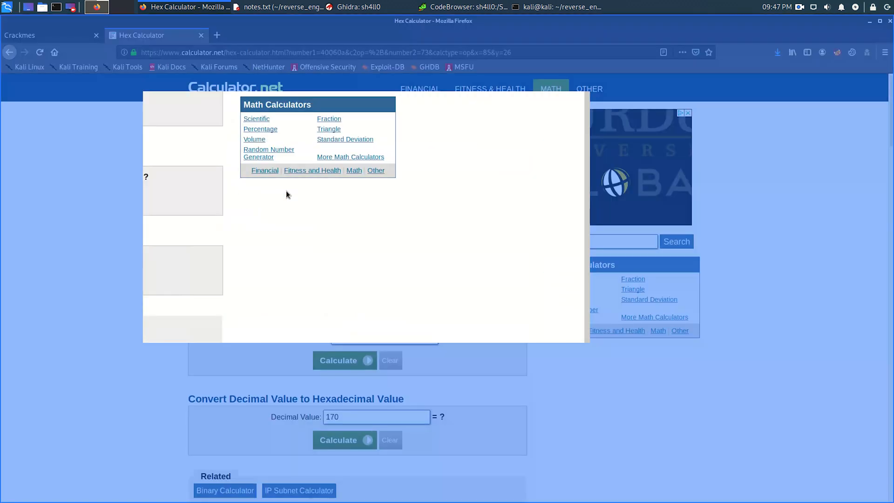
pyautogui.press('Up')
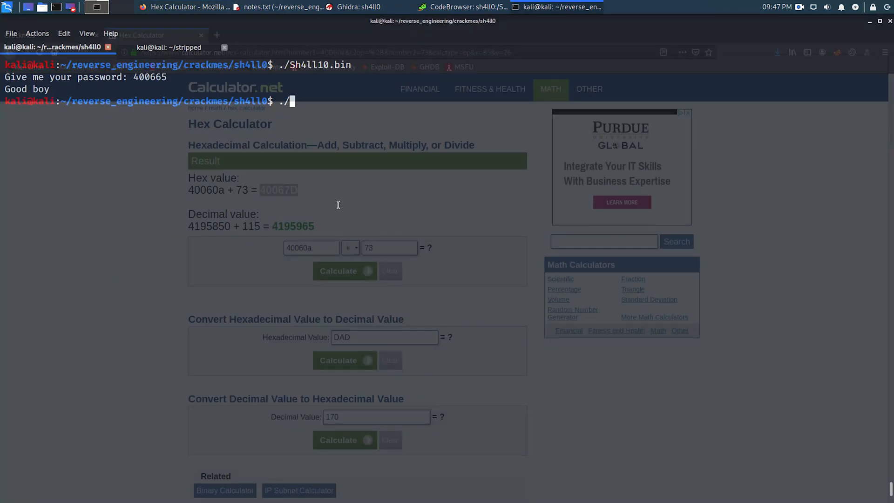
pyautogui.hotkey('ctrl', 'l')
pyautogui.press('Return')
pyautogui.hotkey('ctrl', 'shift', 'v')
pyautogui.press('Return')
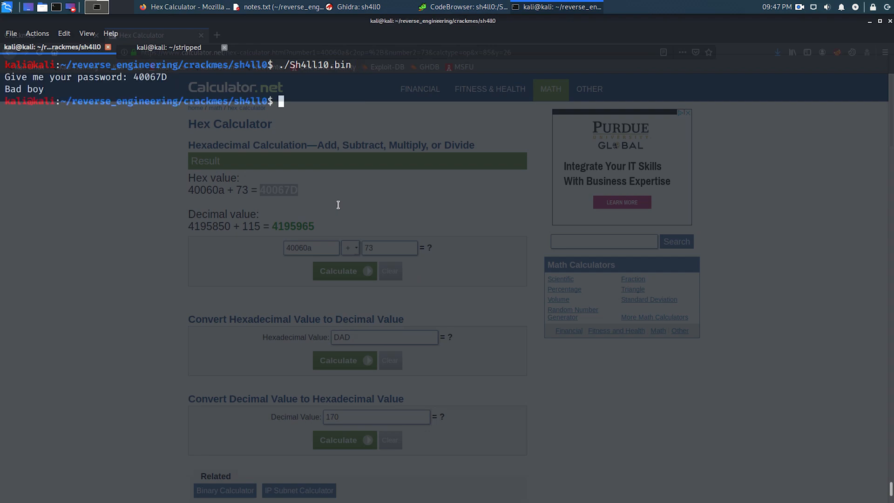
pyautogui.hotkey('ctrl', 'l')
# - Switch to Ghidra's CodeBrowser and examine the listing from goodBoy and badBoy through the instructions of main
pyautogui.hotkey('alt', 'Tab')
pyautogui.hotkey('alt', 'Tab')
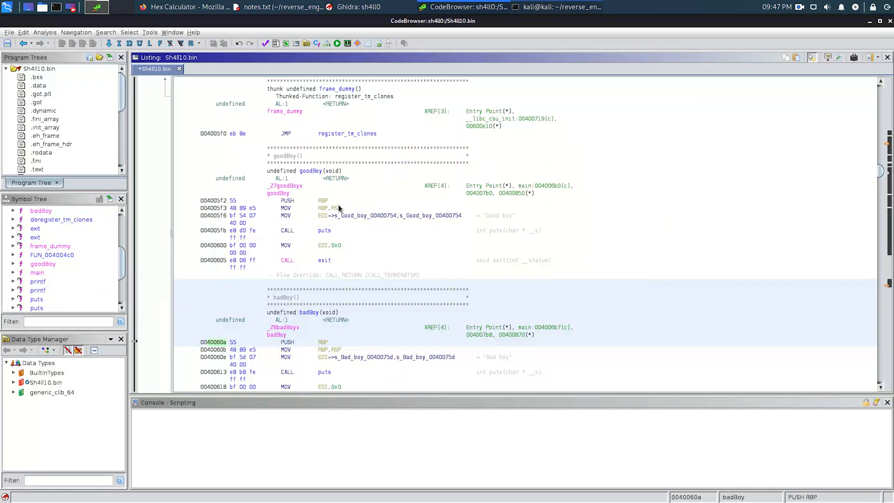
pyautogui.moveTo(386, 217)
pyautogui.scroll(-2, 387, 217)
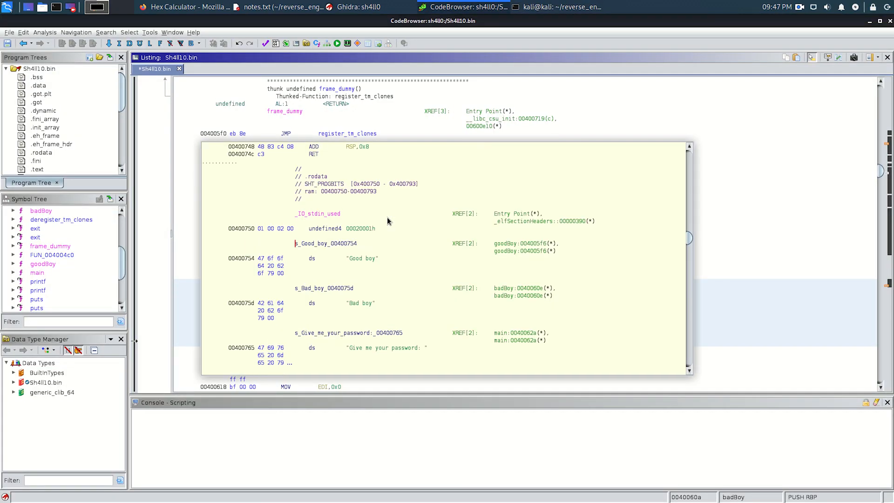
pyautogui.scroll(-8, 770, 206)
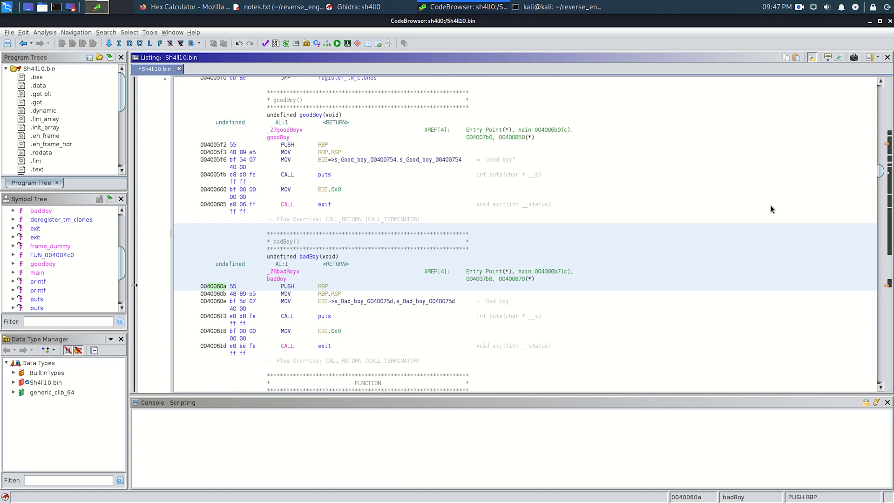
pyautogui.scroll(-2, 770, 209)
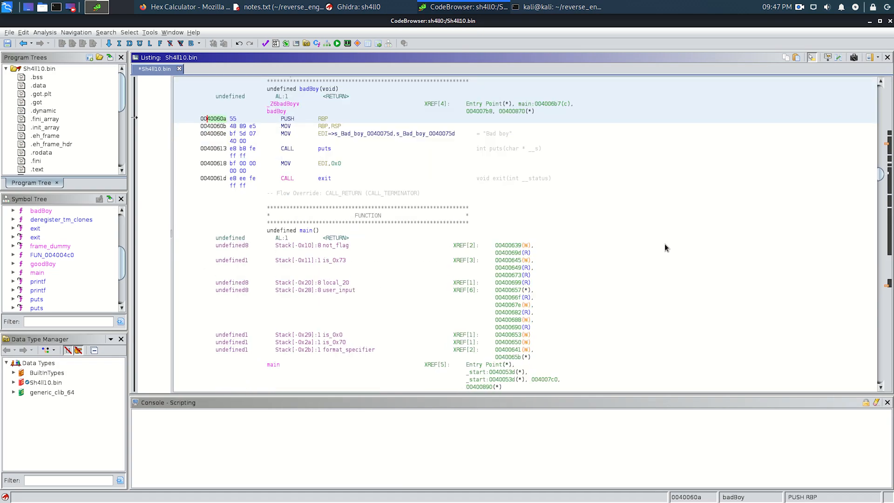
pyautogui.scroll(-3, 665, 244)
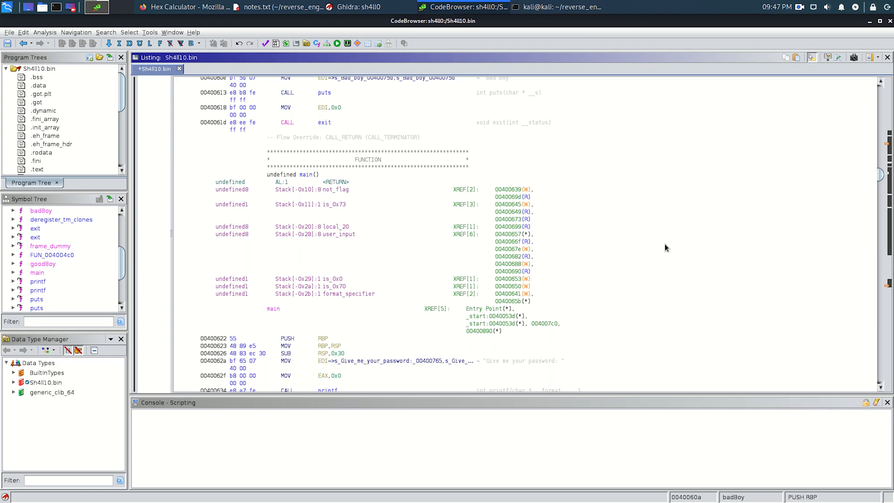
pyautogui.scroll(-9, 663, 244)
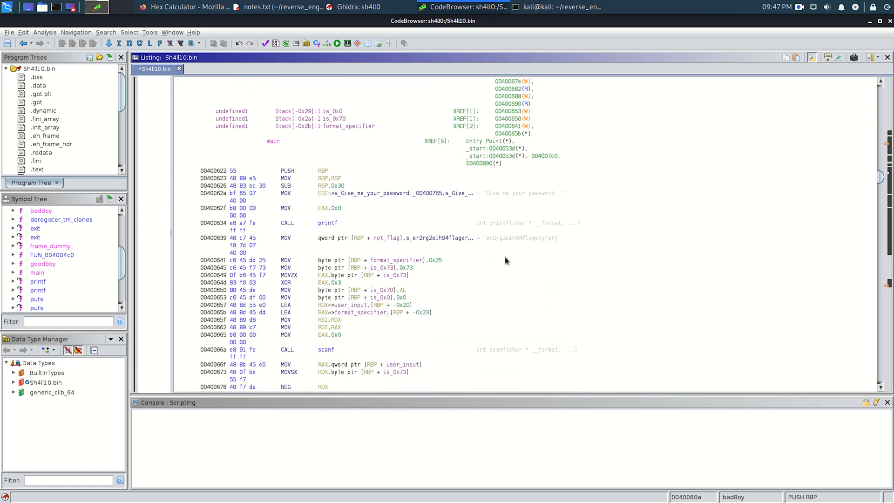
# - Open the decompiler view and show the decompiled code of the main function
pyautogui.hotkey('ctrl', 'e')
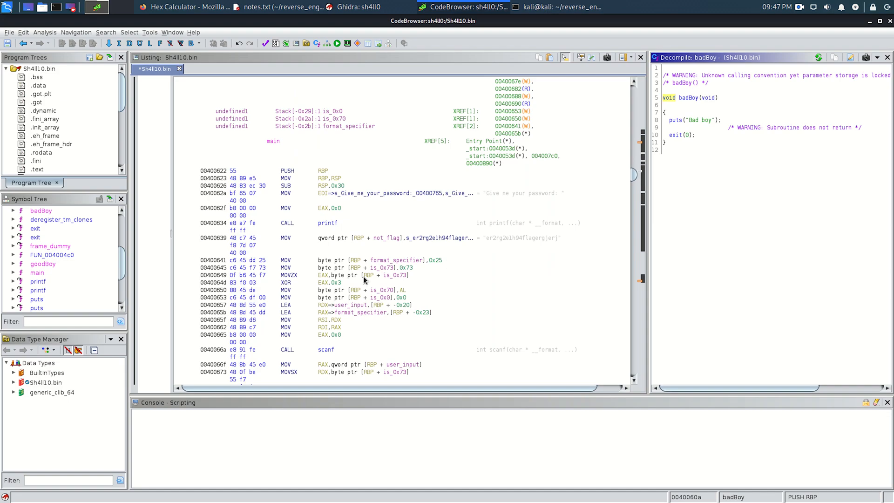
pyautogui.moveTo(405, 273)
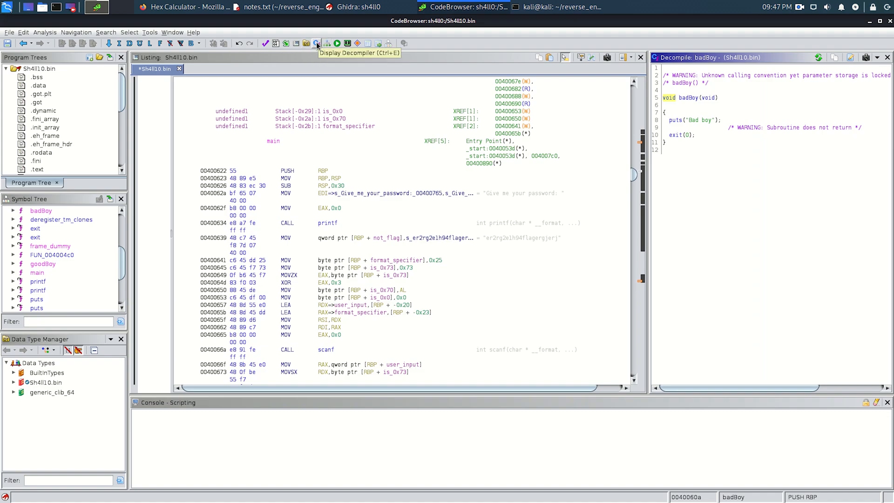
pyautogui.click(46, 274)
pyautogui.moveTo(509, 277)
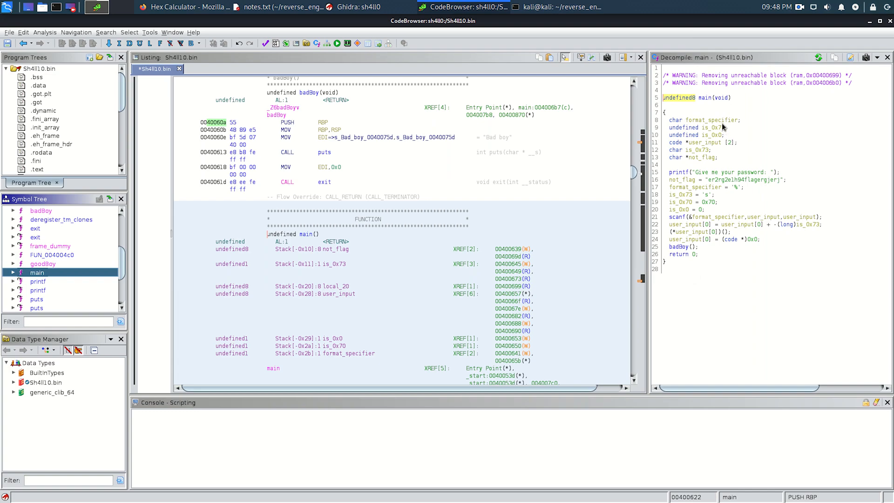
# - Retype the format_specifier variable in main's decompiled code as char[2]
pyautogui.moveTo(721, 122)
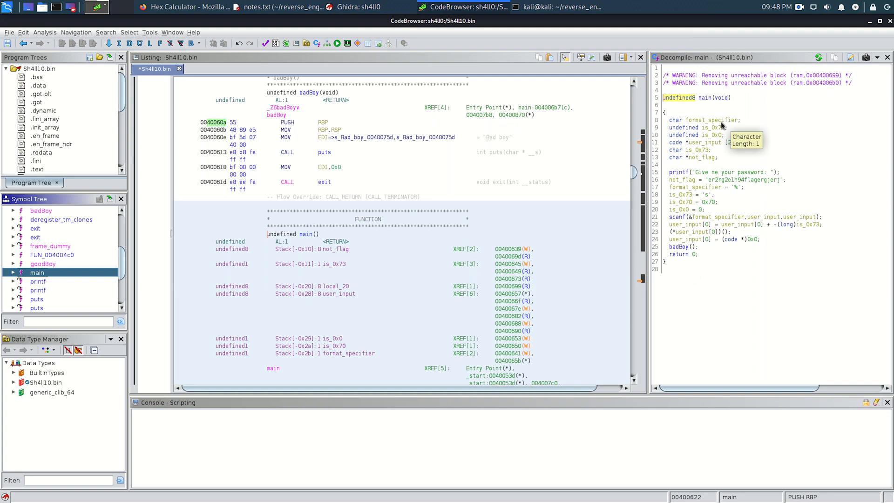
pyautogui.click(721, 121)
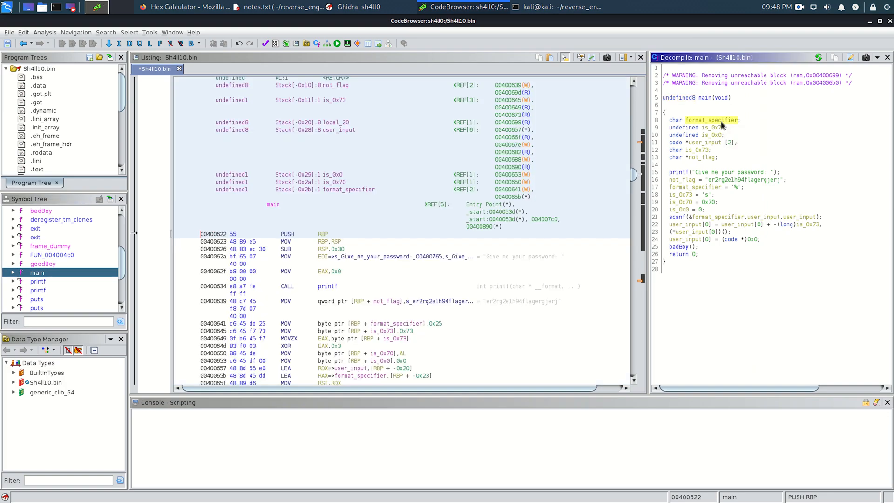
pyautogui.rightClick(721, 122)
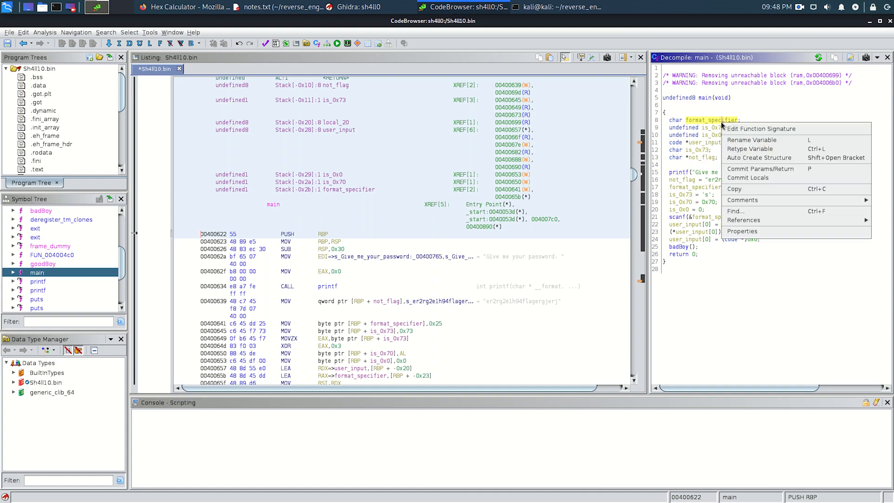
pyautogui.click(762, 149)
pyautogui.write('char[2')
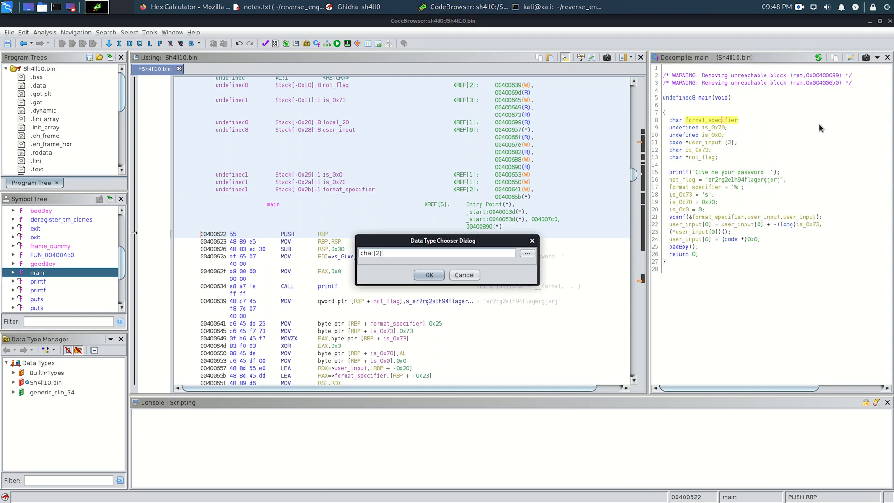
pyautogui.press('Return')
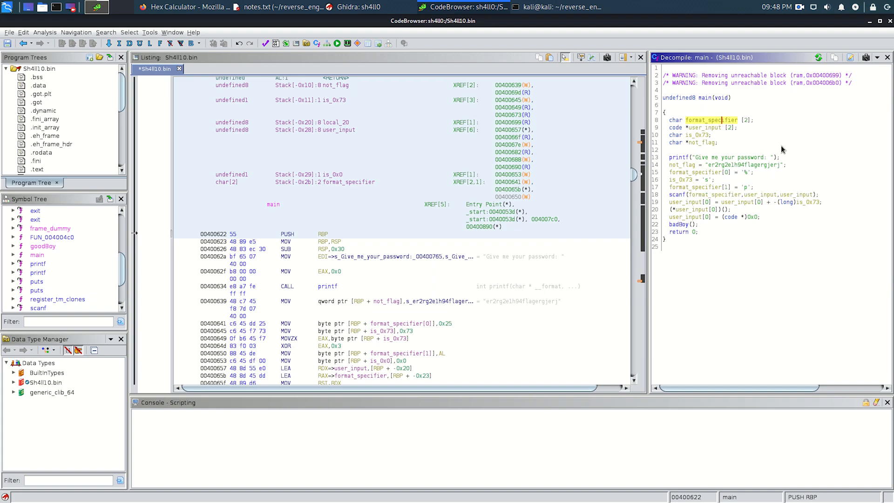
# - Examine the assignments to format_specifier[0] and format_specifier[1] and the scanf call in main's decompiled code
pyautogui.click(753, 172)
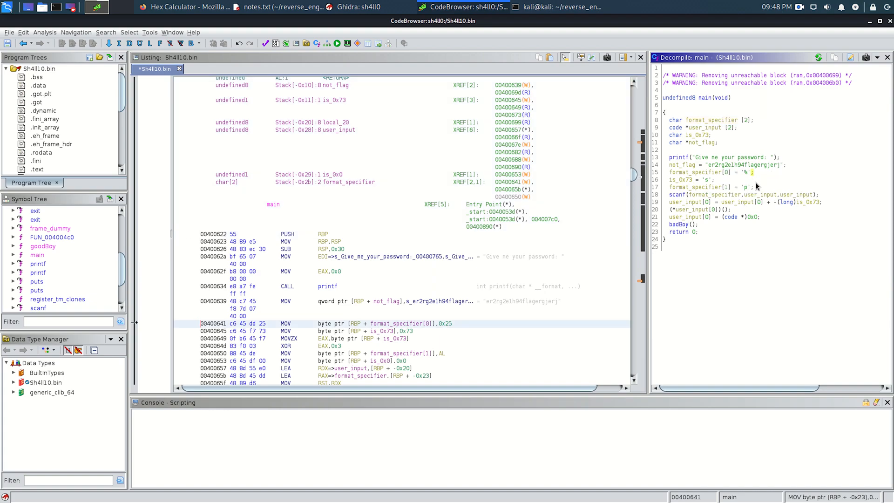
pyautogui.click(753, 186)
pyautogui.click(756, 171)
pyautogui.click(755, 187)
pyautogui.click(758, 172)
pyautogui.click(757, 195)
pyautogui.click(754, 187)
# - Switch to the Firefox window with the Hex Calculator
pyautogui.hotkey('alt', 'Tab')
pyautogui.hotkey('alt', 'Tab')
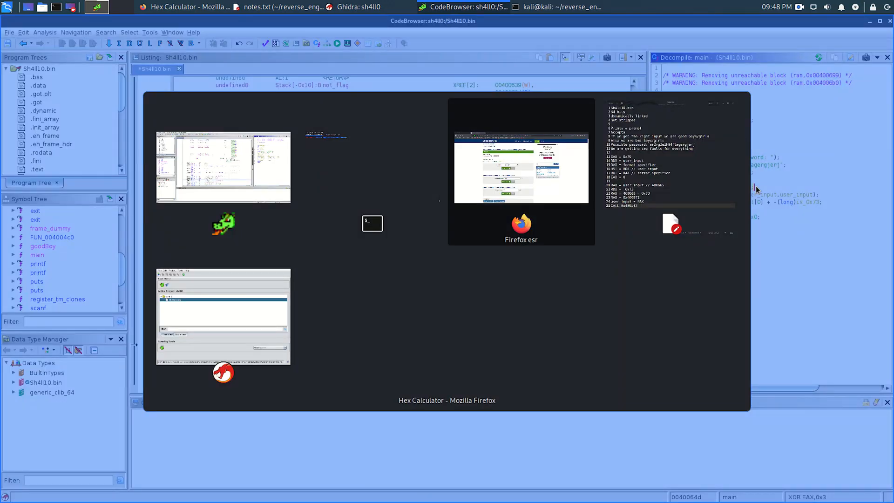
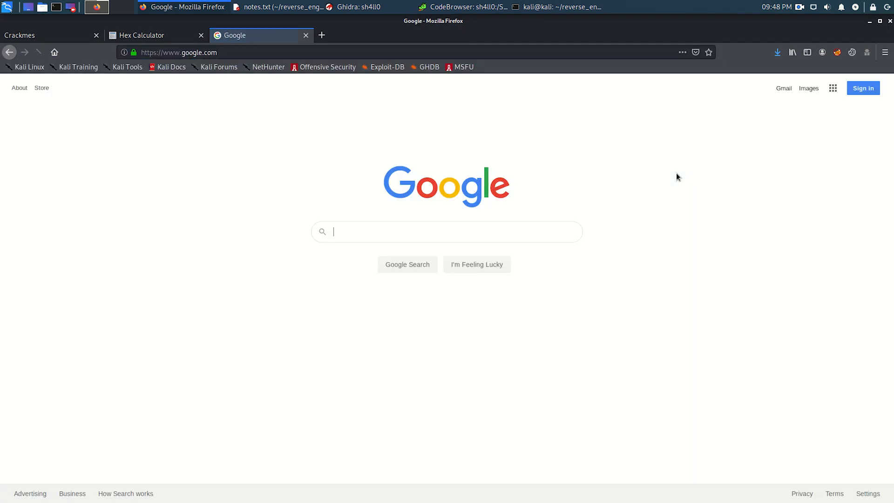
# - Search Google for "format specifiers in c" and open the full Codeforwin list of all format specifiers in C programming
pyautogui.write('format spe')
pyautogui.press('Down')
pyautogui.press('Return')
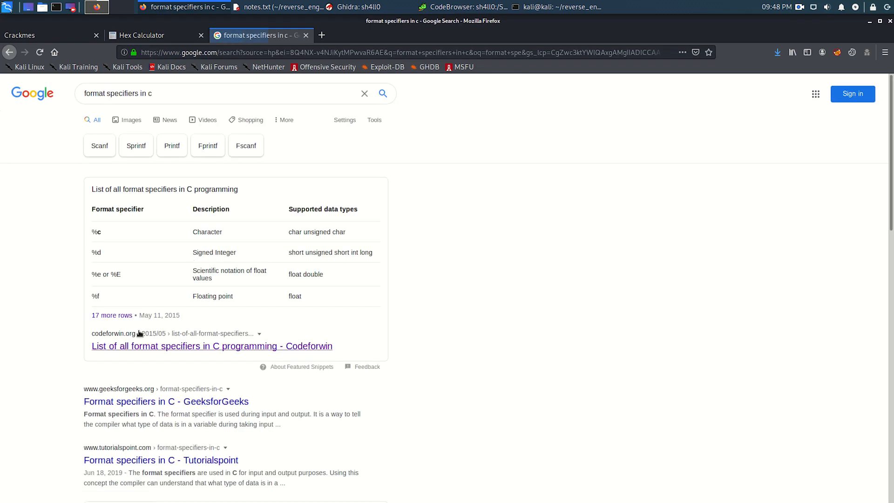
pyautogui.click(122, 316)
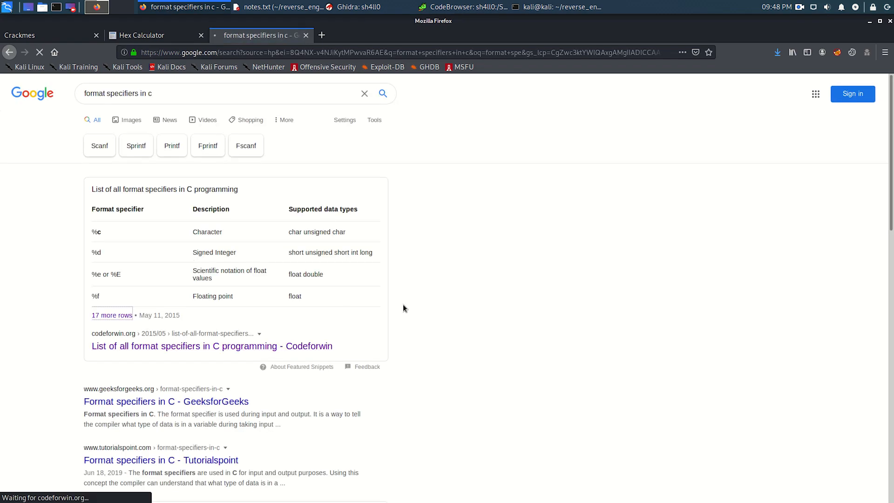
# - Find the %p row in the format specifier table and highlight its description
pyautogui.scroll(-3, 401, 315)
pyautogui.scroll(-6, 401, 312)
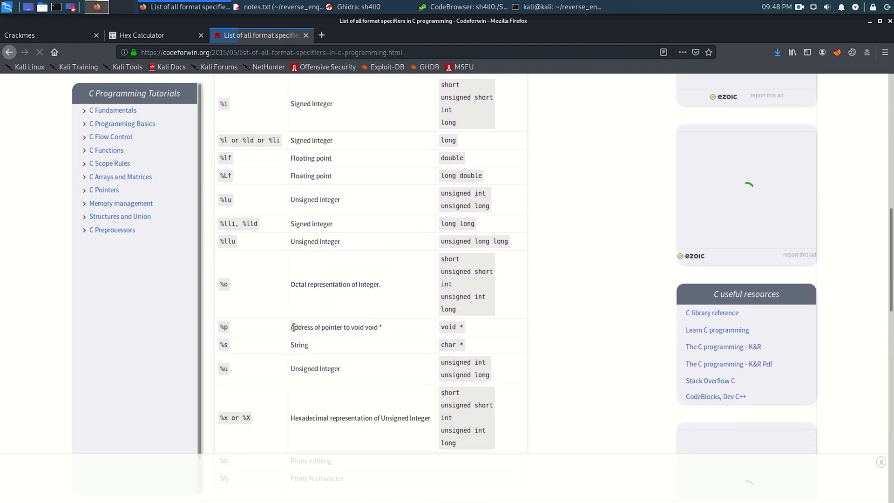
pyautogui.moveTo(290, 329); pyautogui.dragTo(370, 327)
pyautogui.click(370, 326)
# - Switch back to Ghidra's CodeBrowser and select the user_input variable in its declaration in main's decompiled code
pyautogui.hotkey('alt', 'Tab')
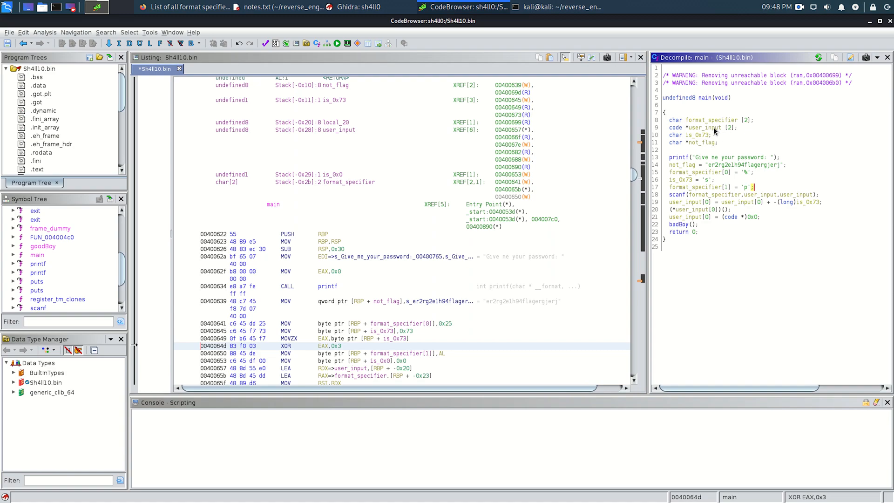
pyautogui.click(716, 128)
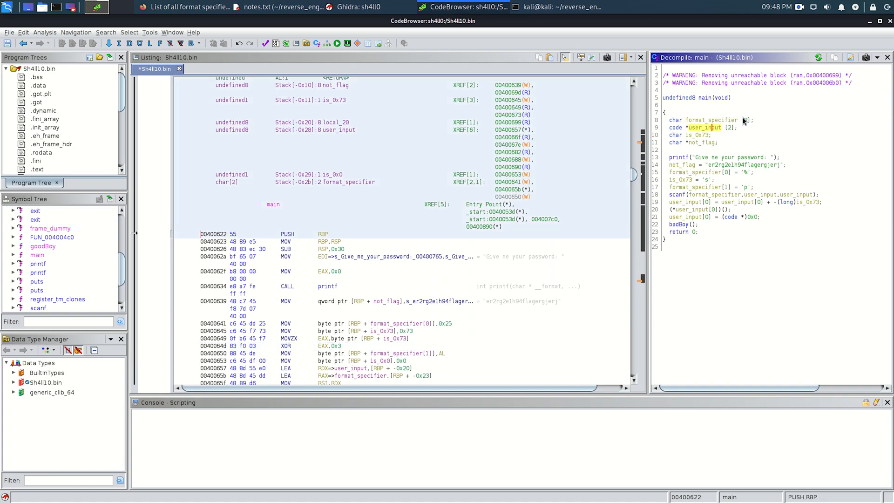
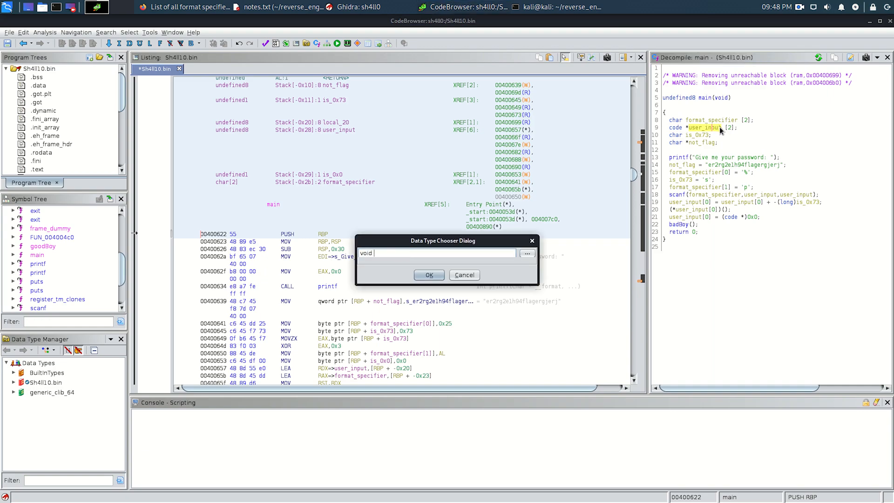
# - Retype the user_input variable in main's decompiled code as void *
pyautogui.write('void*')
pyautogui.press('Return')
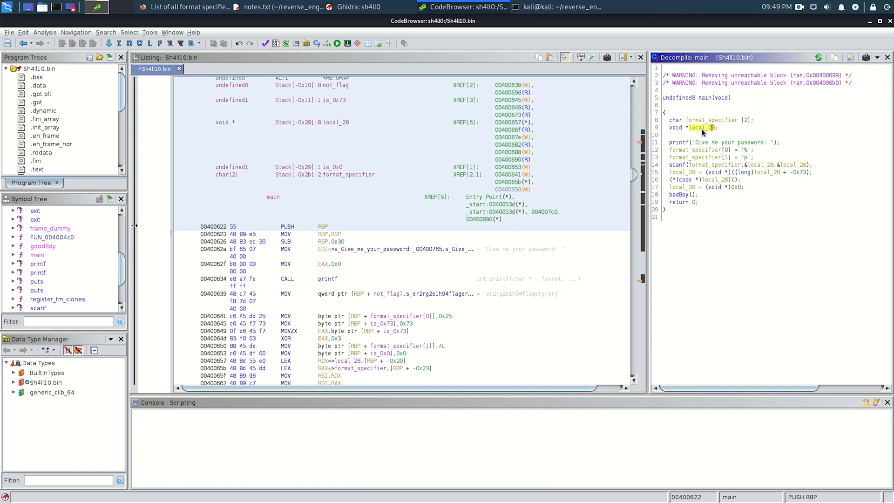
# - Rename the void pointer variable local_28 in main's decompiled code to user_input
pyautogui.write('luser_input')
pyautogui.press('Return')
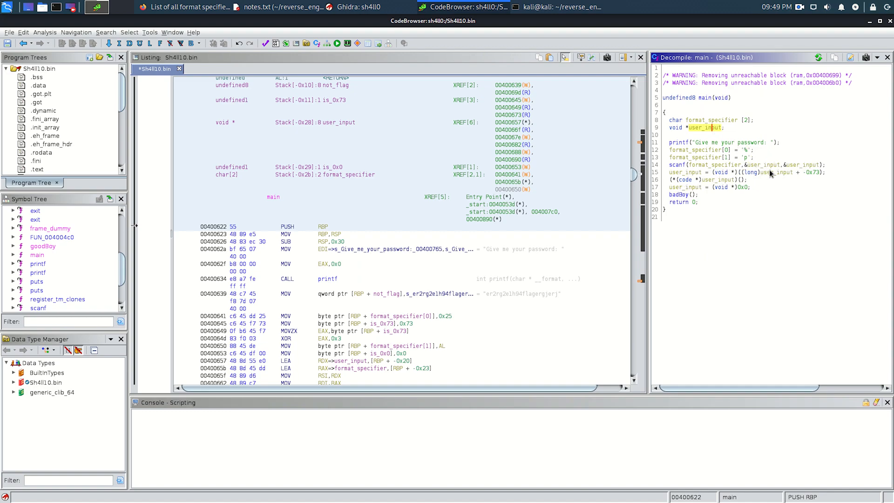
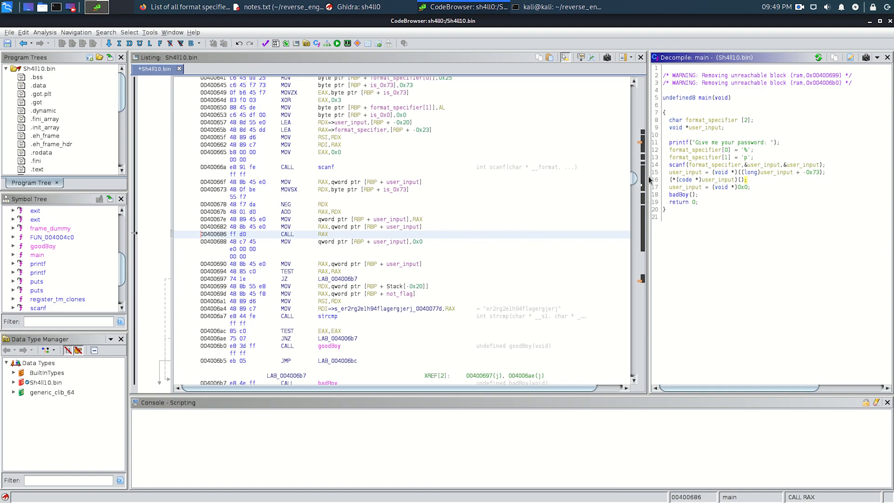
# - Examine main's disassembly alongside its decompiled code, from the password prompt and format_specifier assignments through to the badBoy call
pyautogui.click(758, 150)
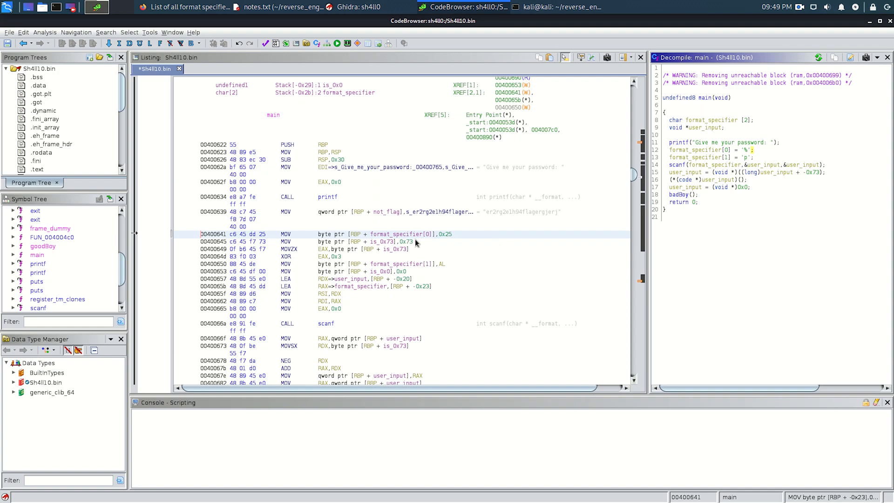
pyautogui.click(423, 211)
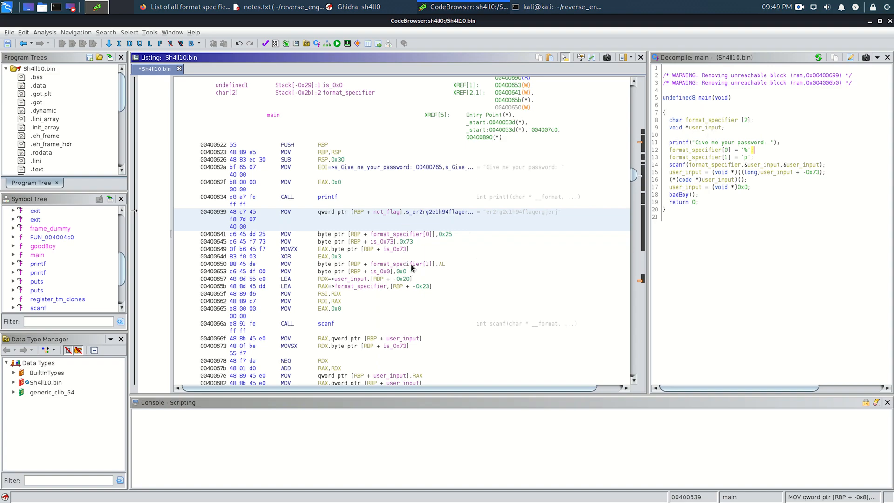
pyautogui.click(407, 165)
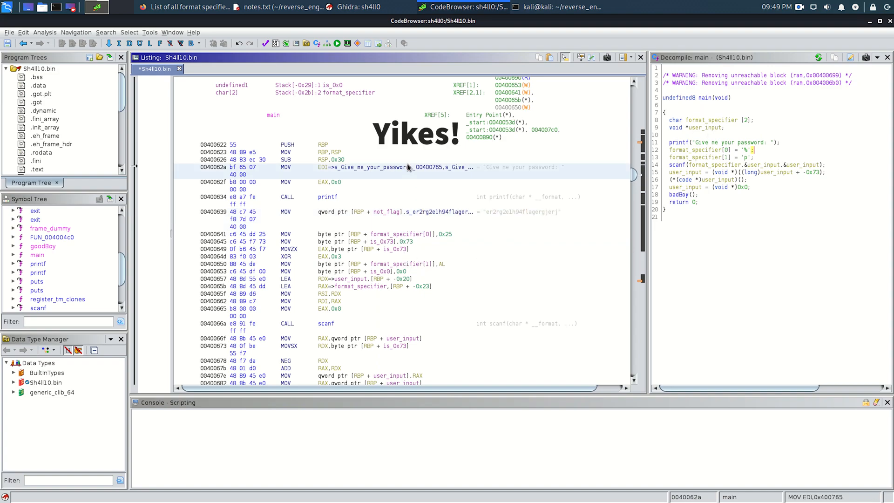
pyautogui.click(394, 197)
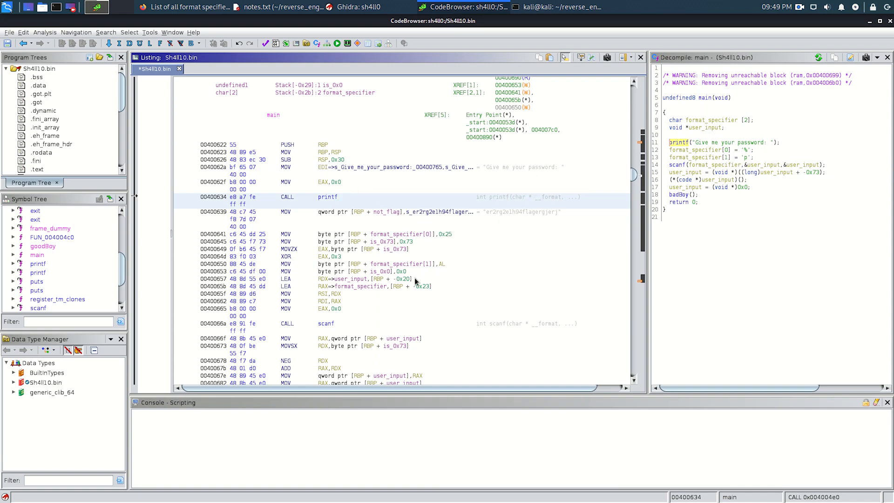
pyautogui.hotkey('ctrl', 'alt', 'l')
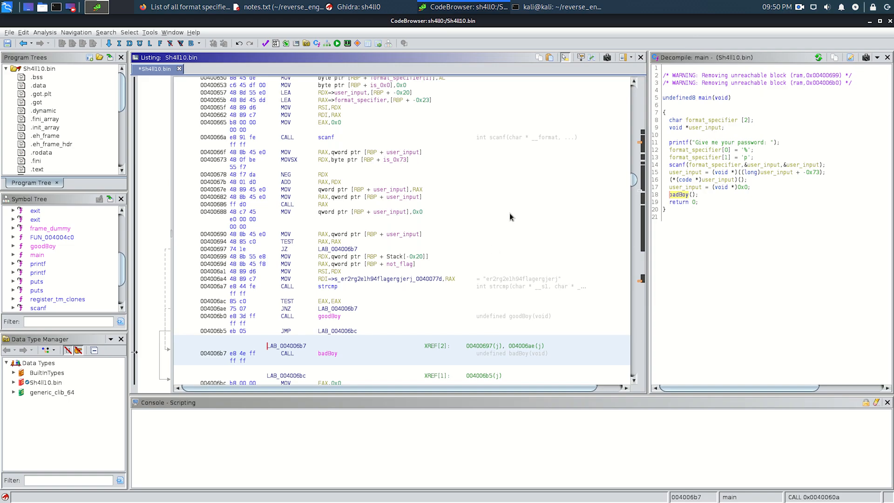
# - Switch to the terminal session in the ~/reverse_engineering/crackmes/sh4ll0 folder
pyautogui.hotkey('alt', 'Tab')
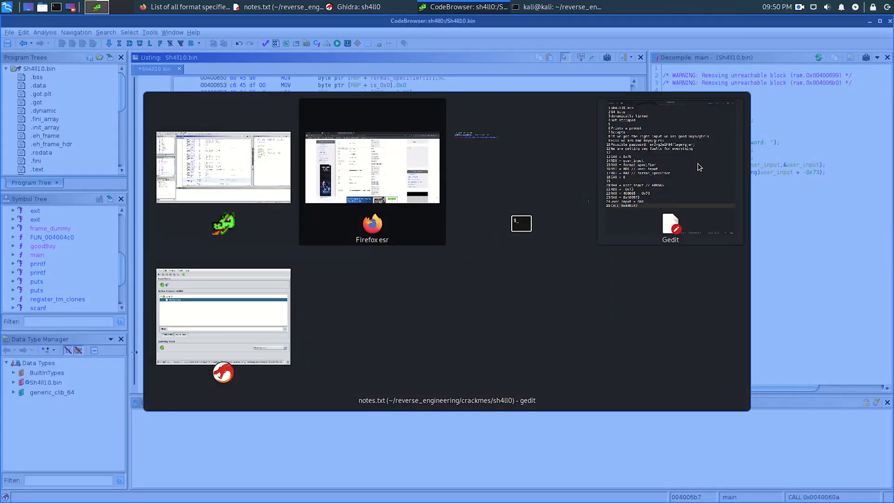
pyautogui.hotkey('alt', 'Tab')
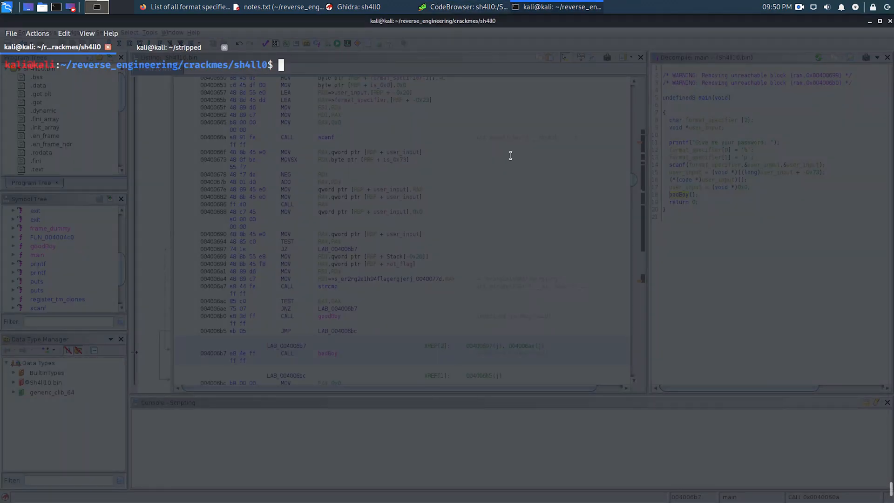